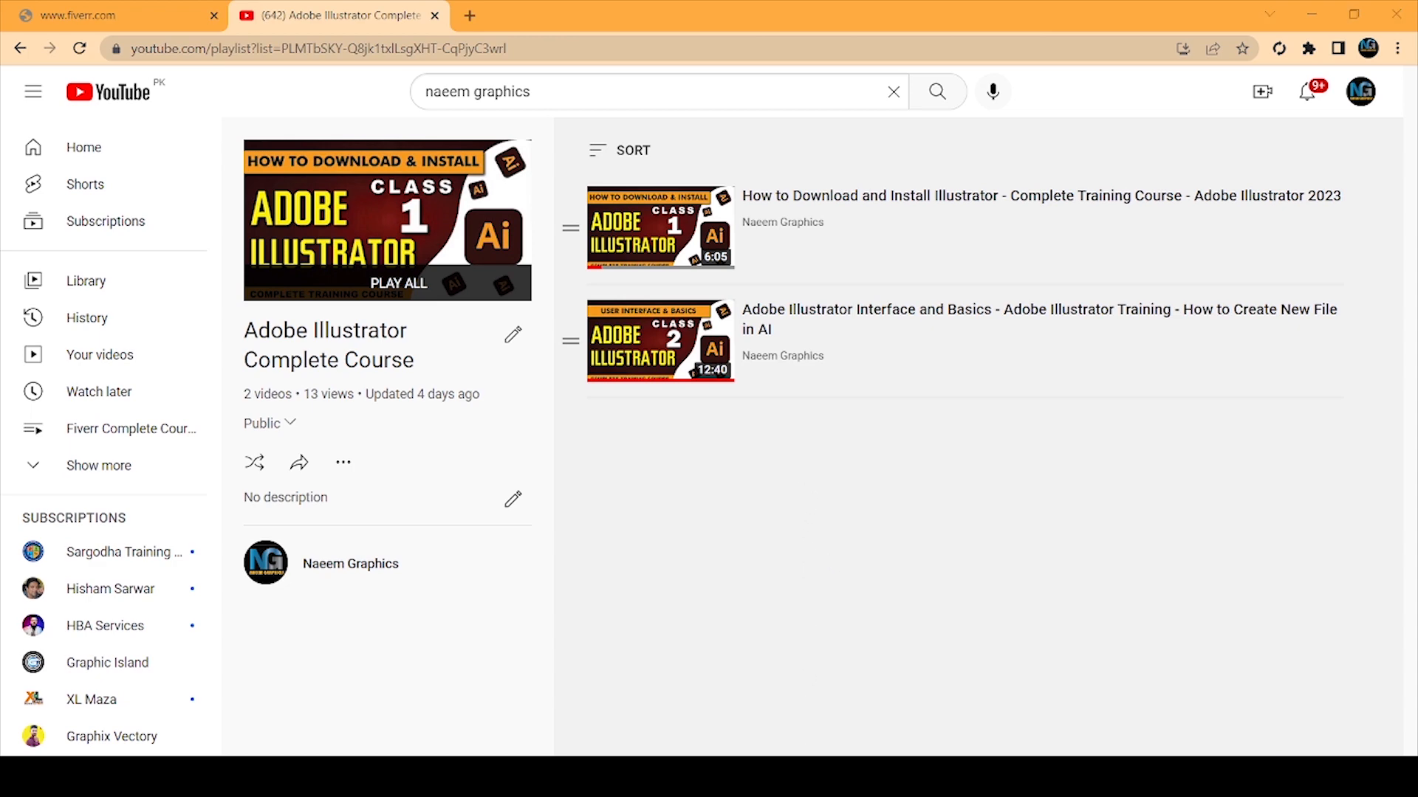
# Step: Switch to Illustrator and create a new document from the recent custom 1280 x 769 px preset
pyautogui.hotkey('alt', 'Tab')
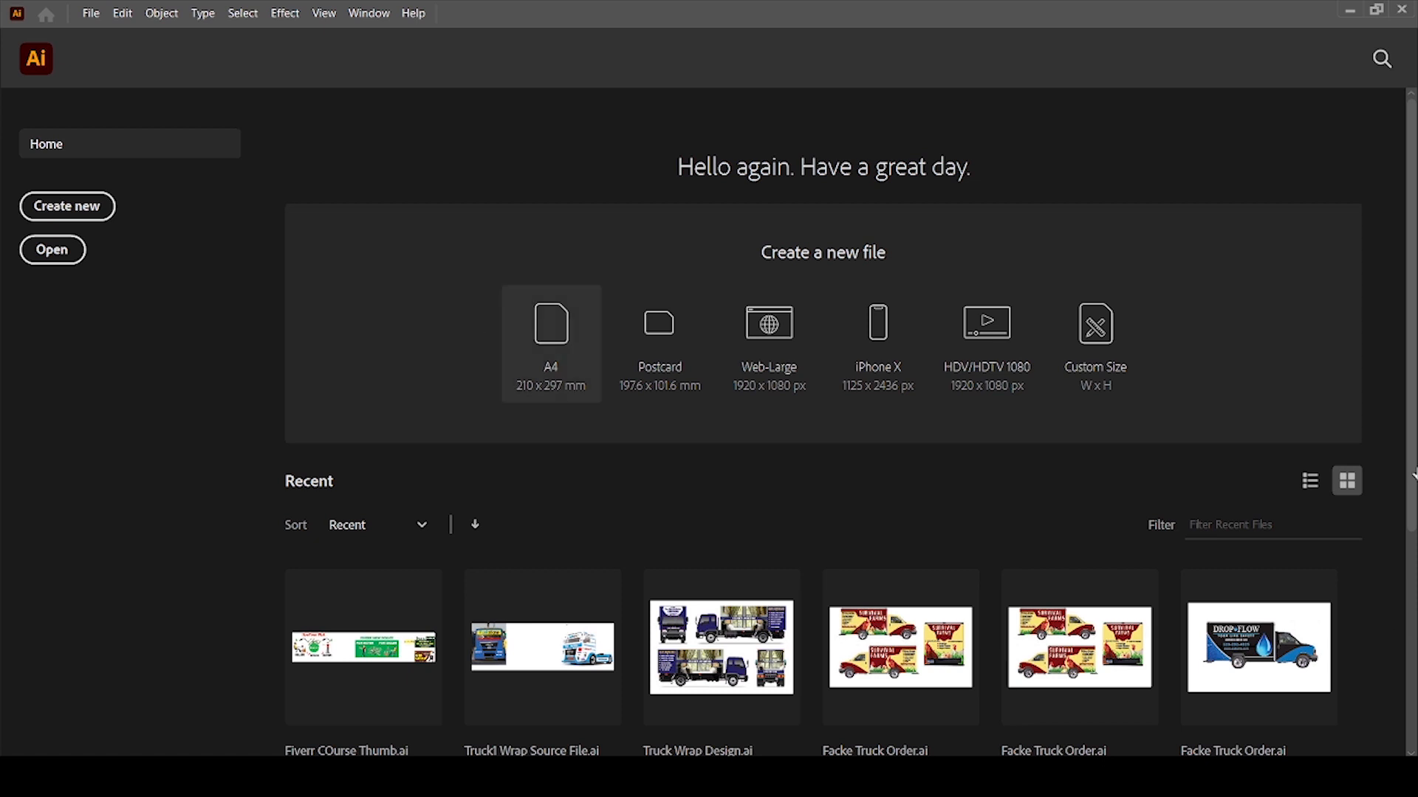
pyautogui.click(79, 208)
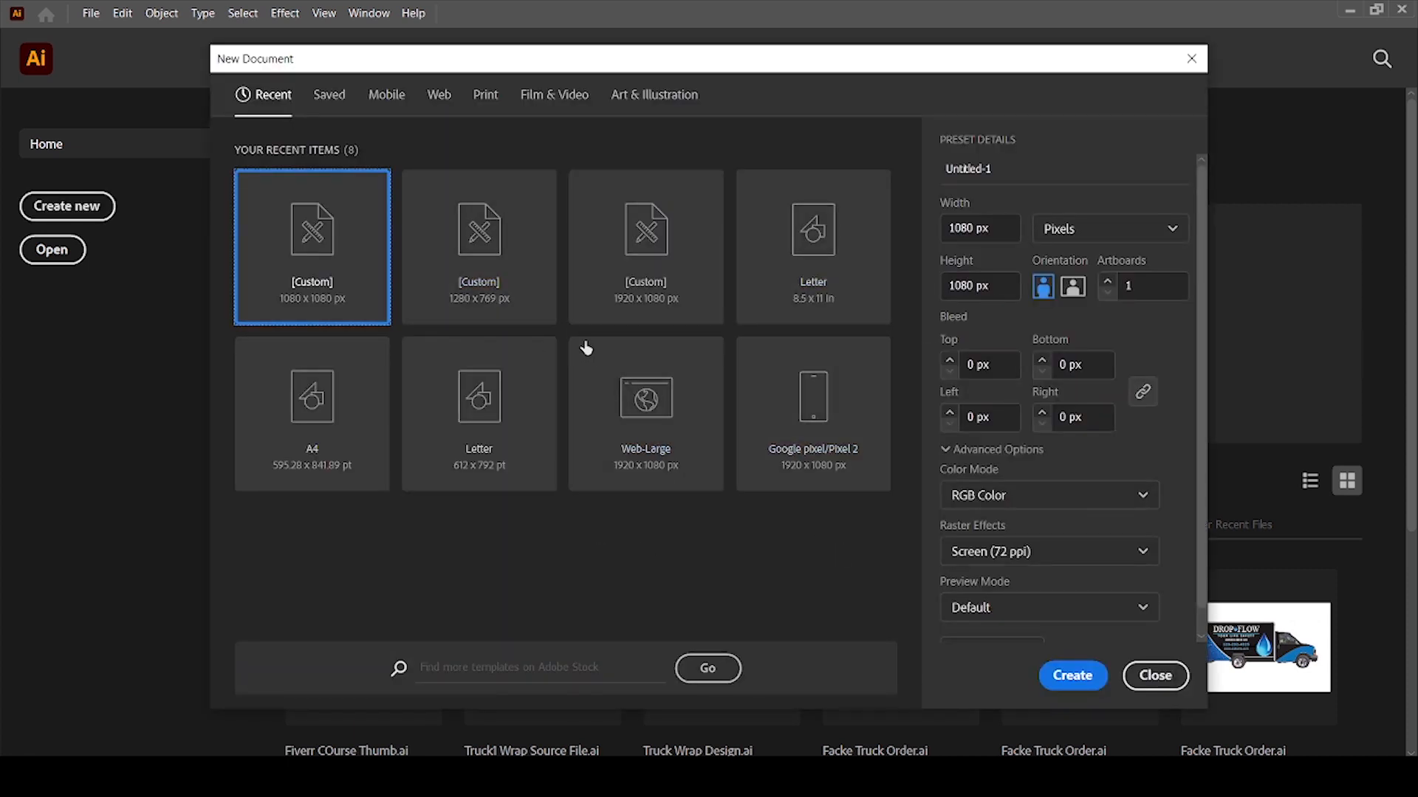
pyautogui.click(499, 288)
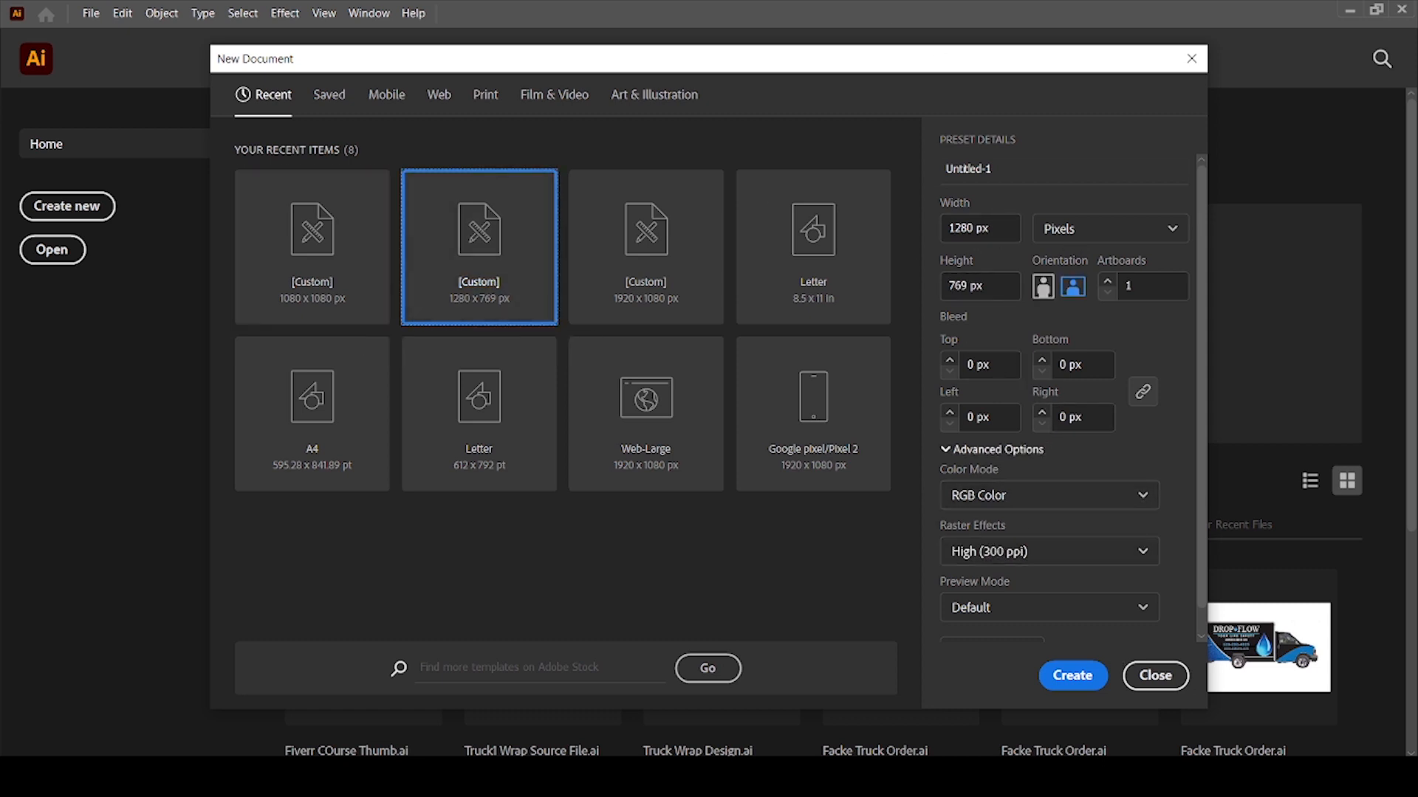
pyautogui.click(1074, 677)
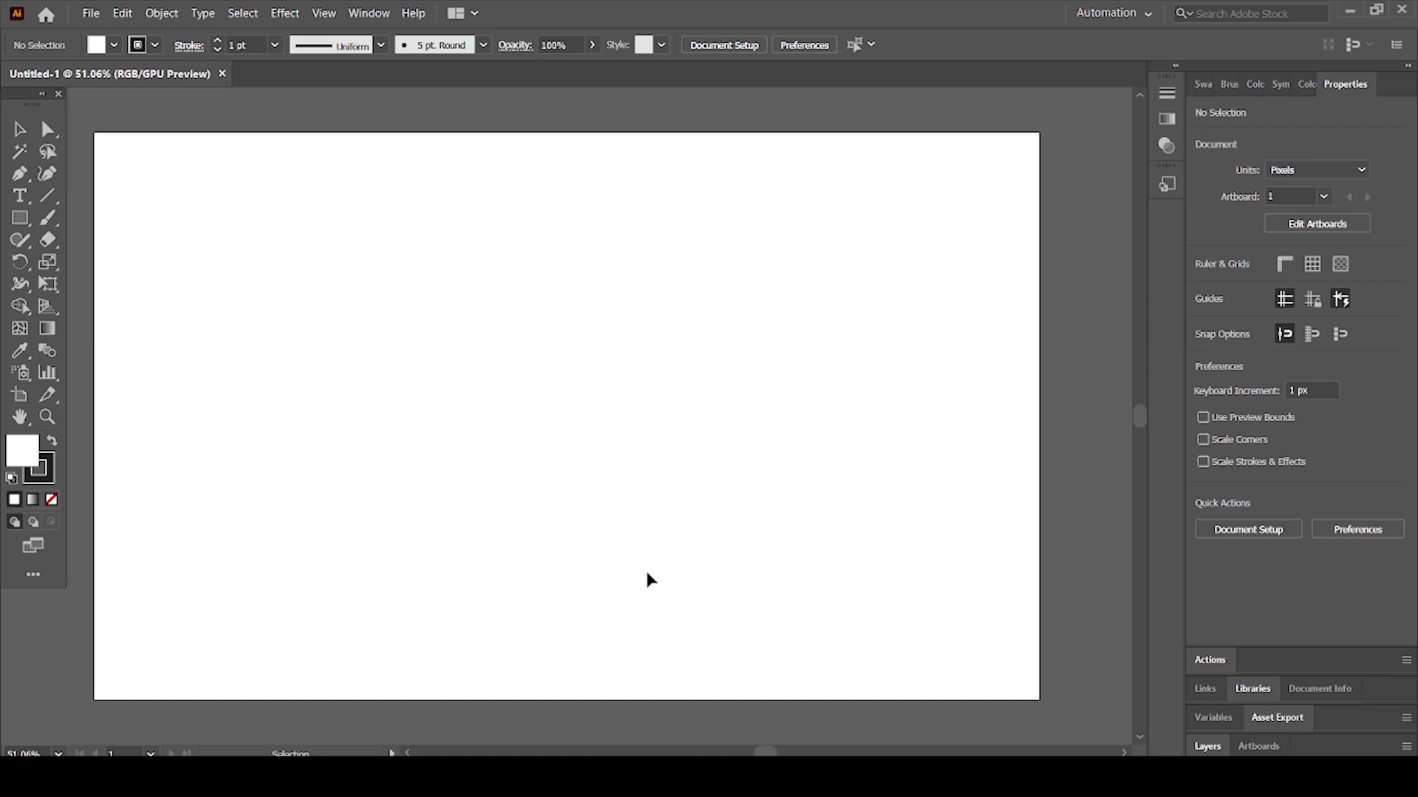
pyautogui.hotkey('ctrl', '-')
pyautogui.moveTo(254, 261); pyautogui.dragTo(821, 727)
pyautogui.moveTo(252, 221); pyautogui.dragTo(592, 354)
pyautogui.hotkey('ctrl', '-')
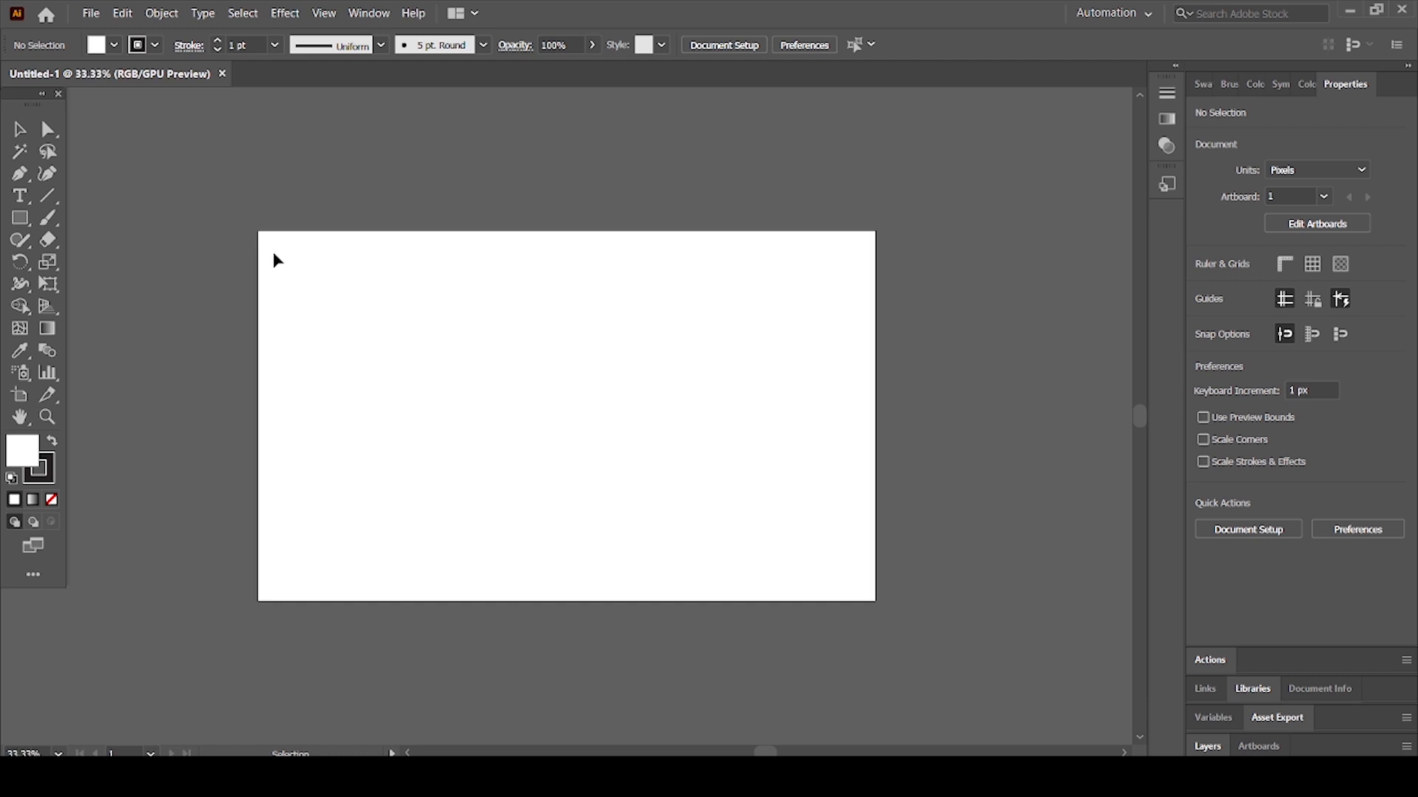
pyautogui.moveTo(205, 199); pyautogui.dragTo(893, 580)
pyautogui.hotkey('ctrl', '=')
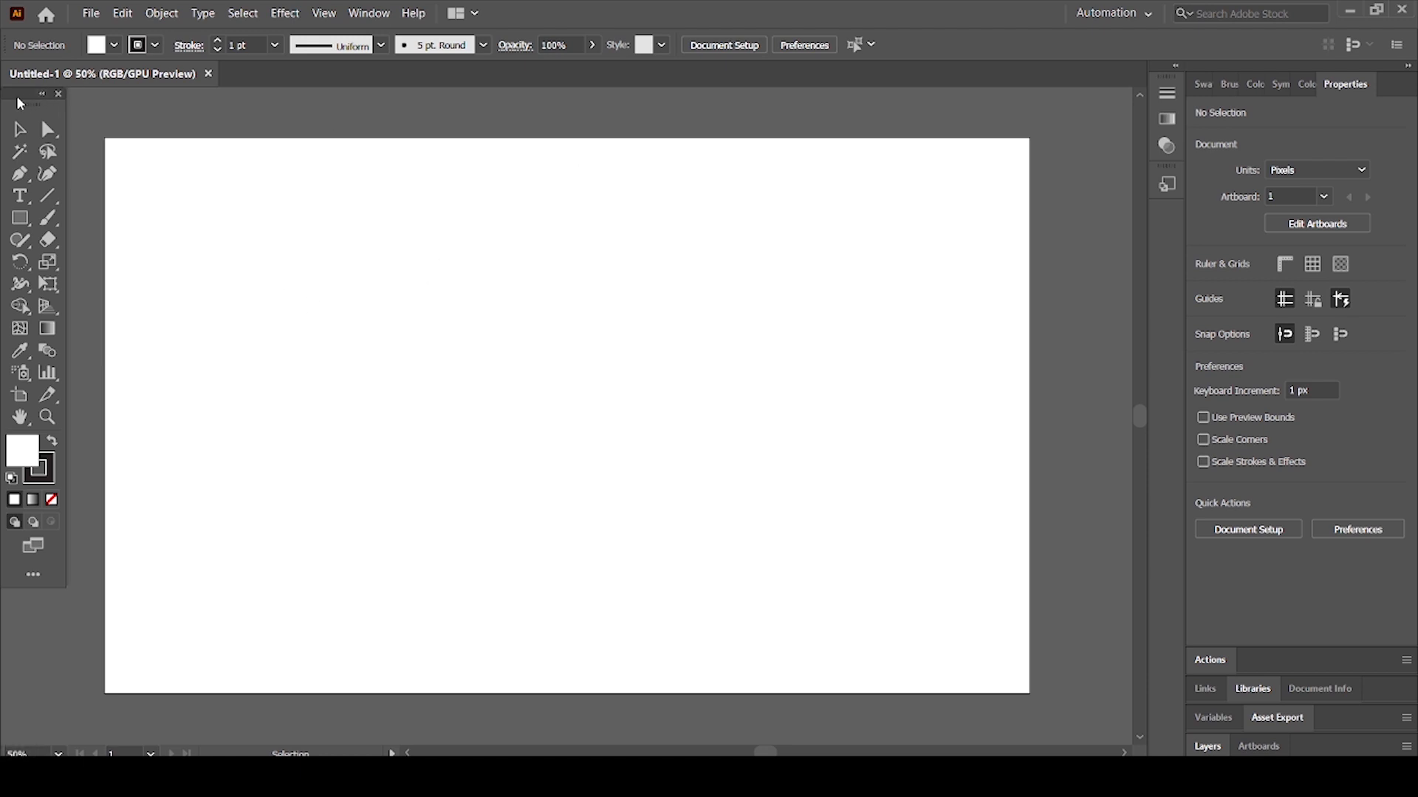
# Step: Move the floating toolbox onto the middle of the artboard and return it to its original place
pyautogui.moveTo(20, 103)
pyautogui.mouseDown()
pyautogui.moveTo(33, 121)
pyautogui.moveTo(177, 164)
pyautogui.moveTo(664, 178)
pyautogui.mouseUp()
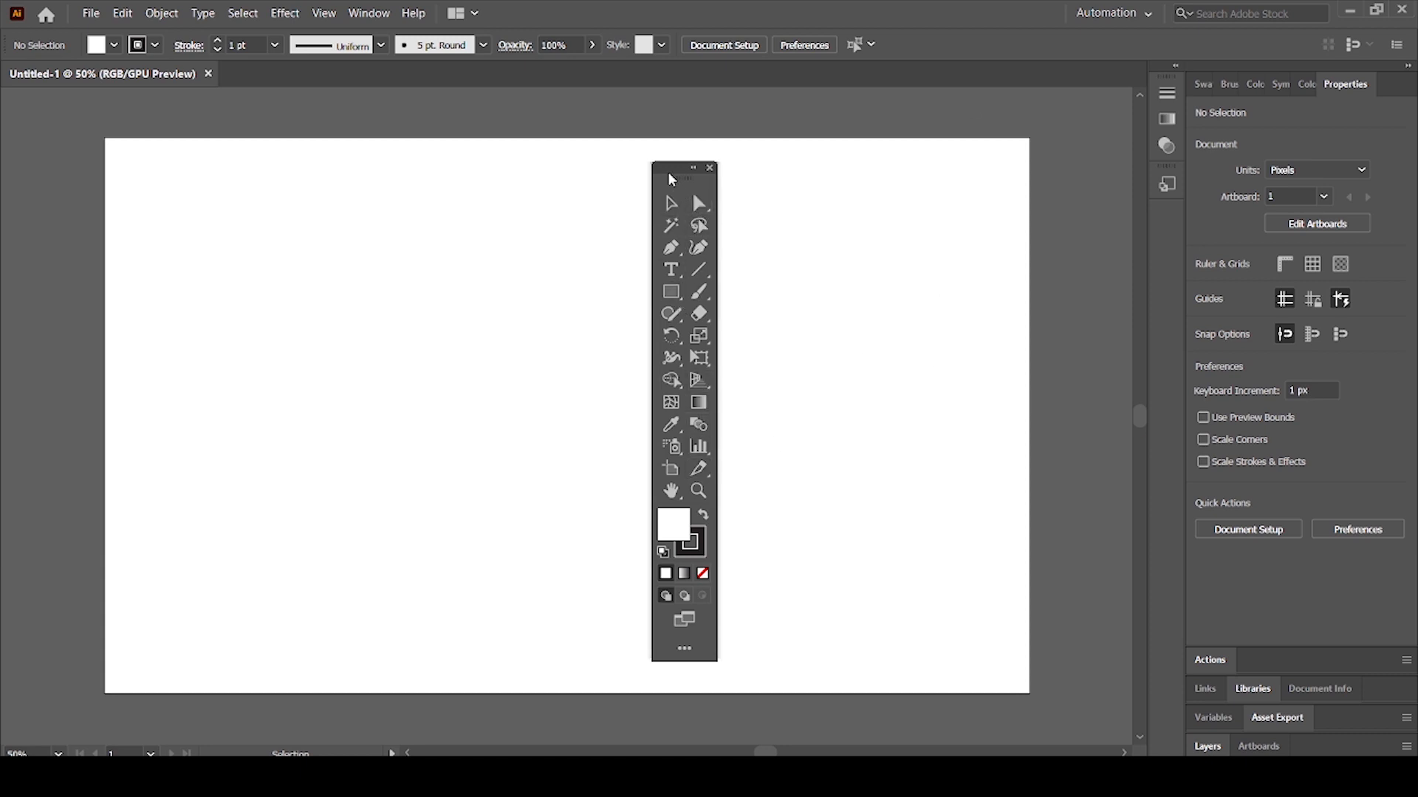
pyautogui.moveTo(672, 180); pyautogui.dragTo(24, 105)
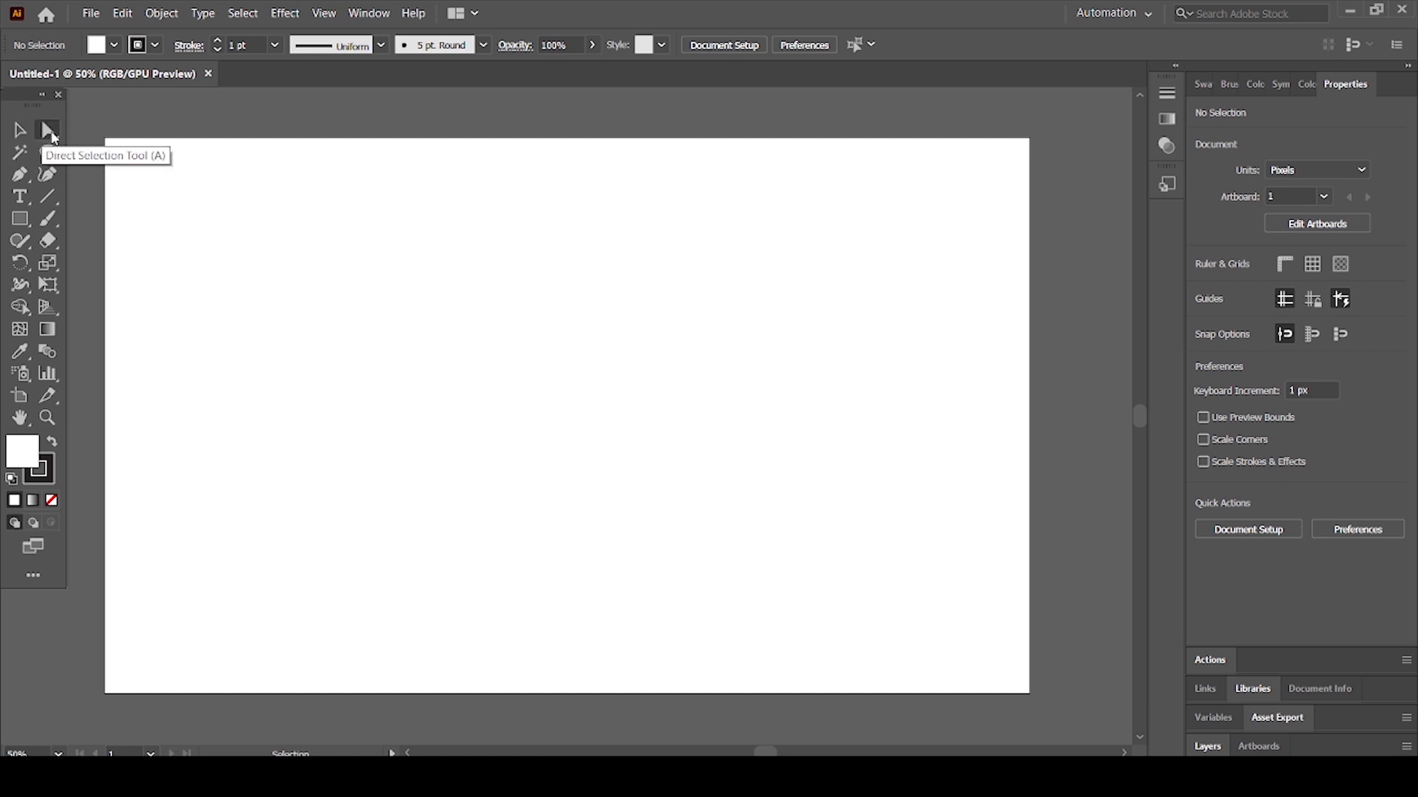
# Step: Examine the shape tools grouped with the Rectangle Tool
pyautogui.click(31, 231)
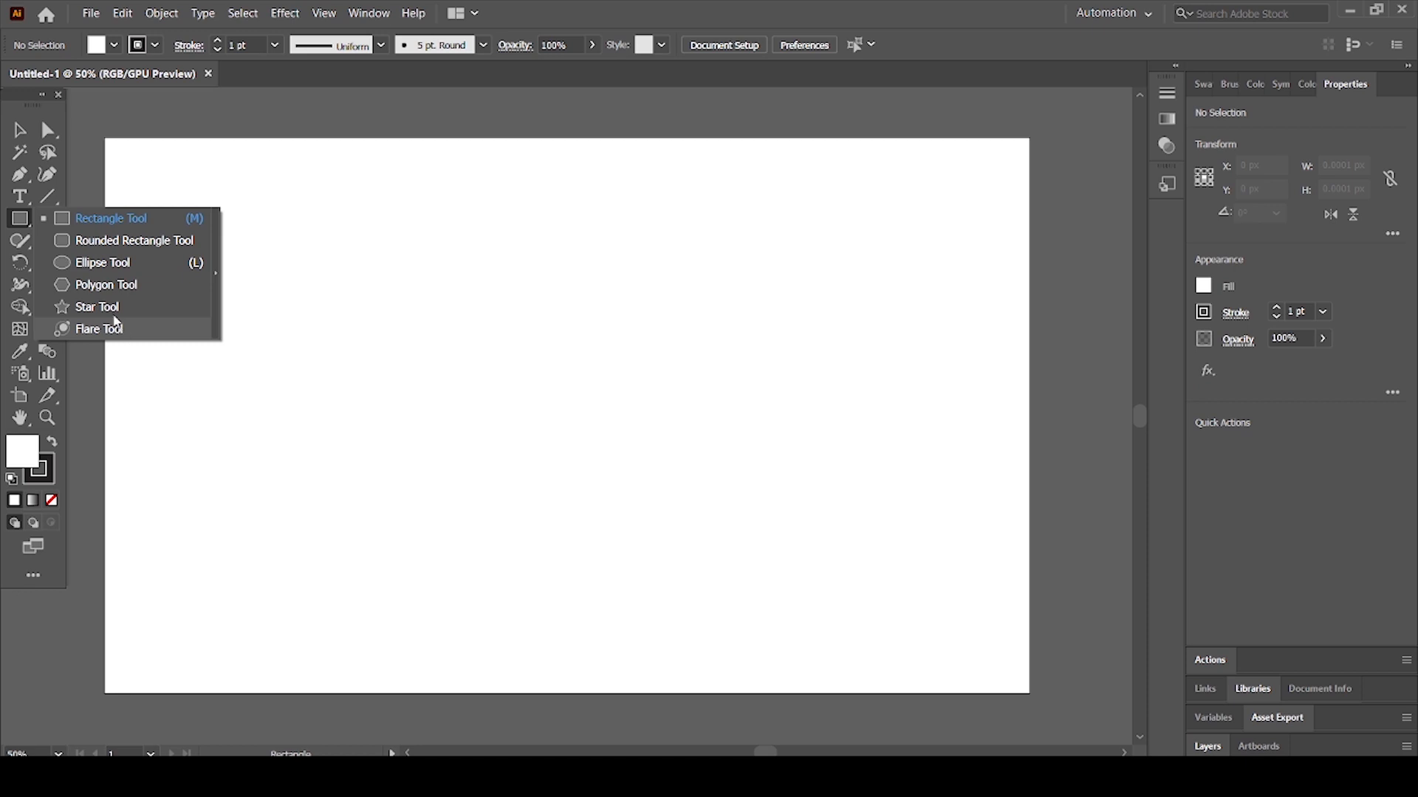
pyautogui.press('v')
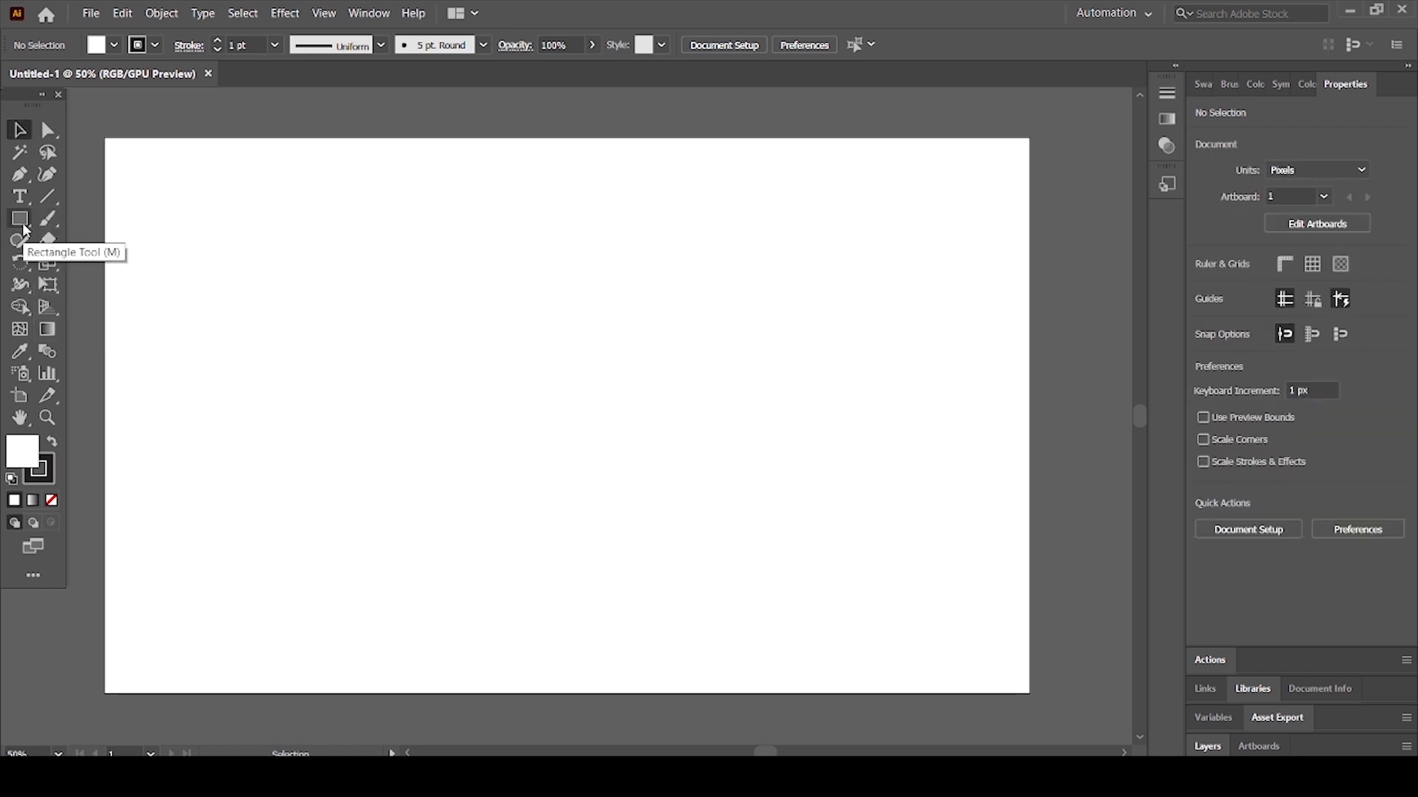
pyautogui.click(22, 225)
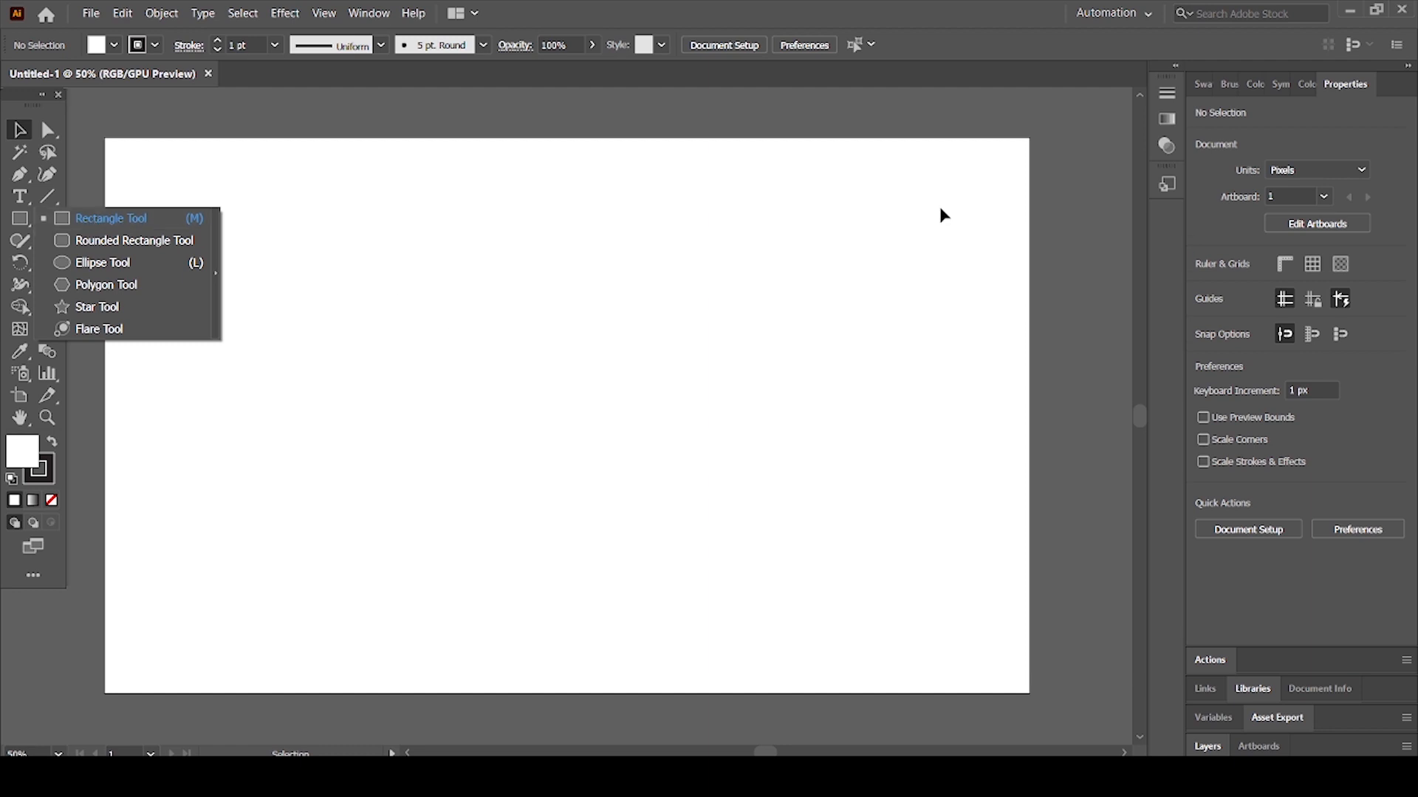
# Step: Create a rectangle with the exact size 200 x 200 px near the middle of the artboard
pyautogui.click(26, 226)
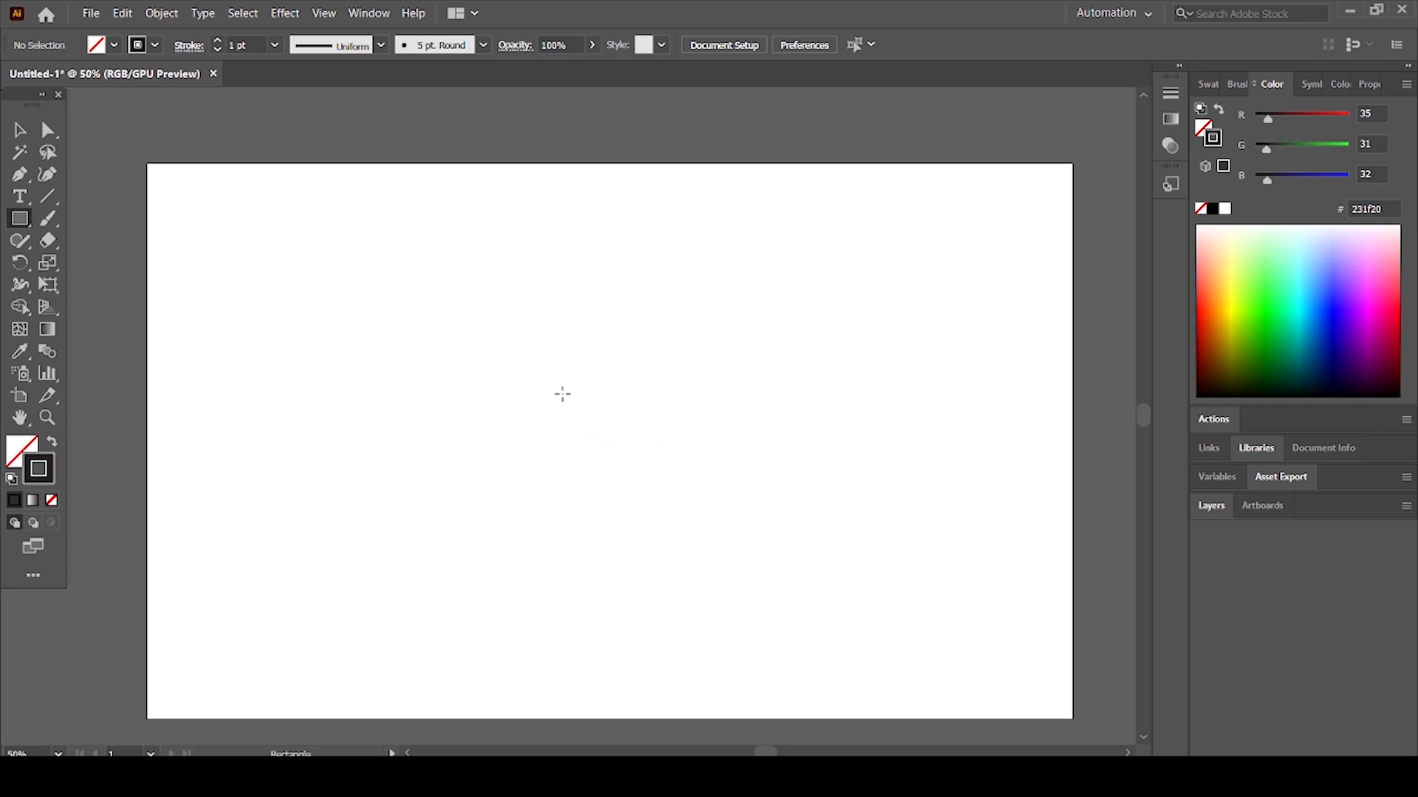
pyautogui.click(566, 363)
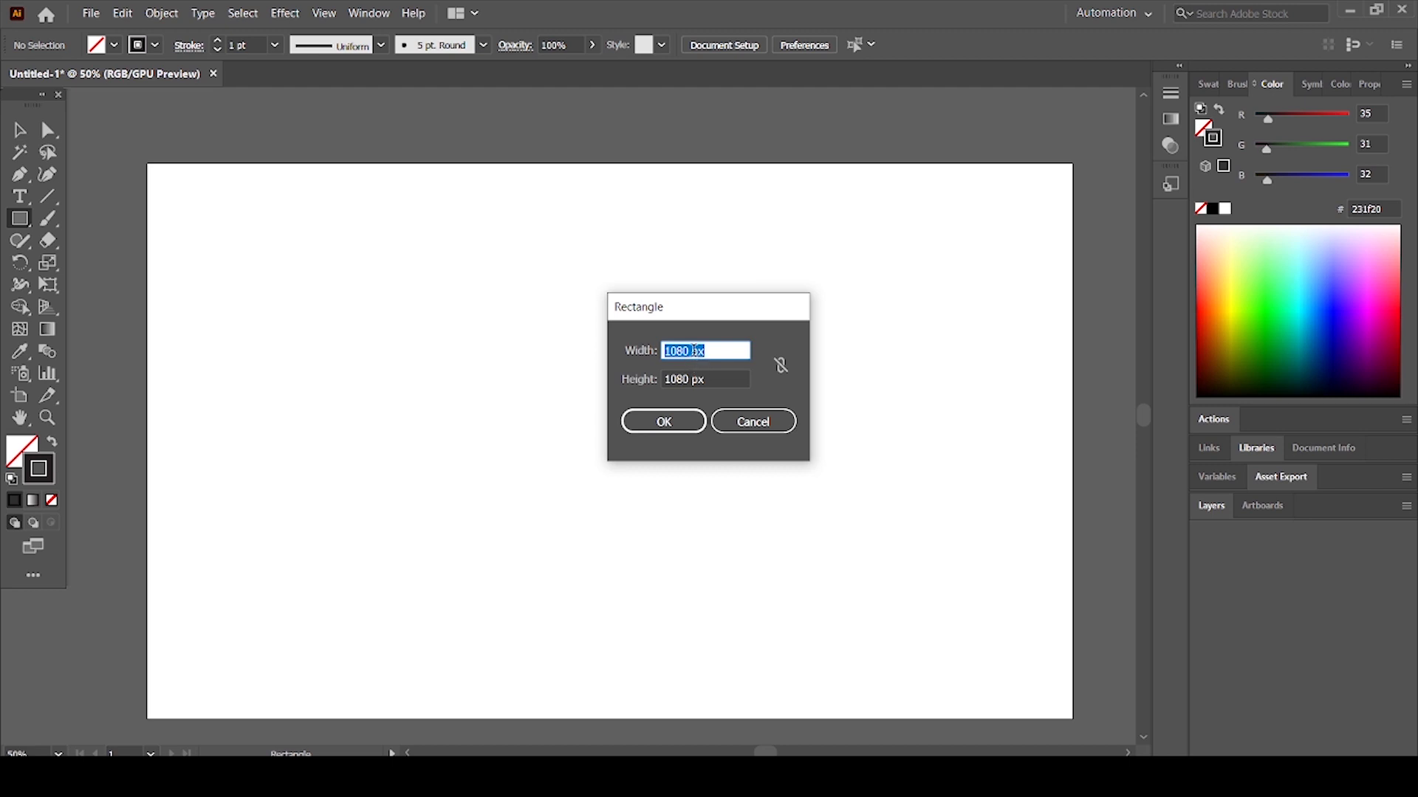
pyautogui.click(695, 350)
pyautogui.moveTo(695, 349); pyautogui.dragTo(666, 351)
pyautogui.write('200')
pyautogui.doubleClick(684, 379)
pyautogui.write('200')
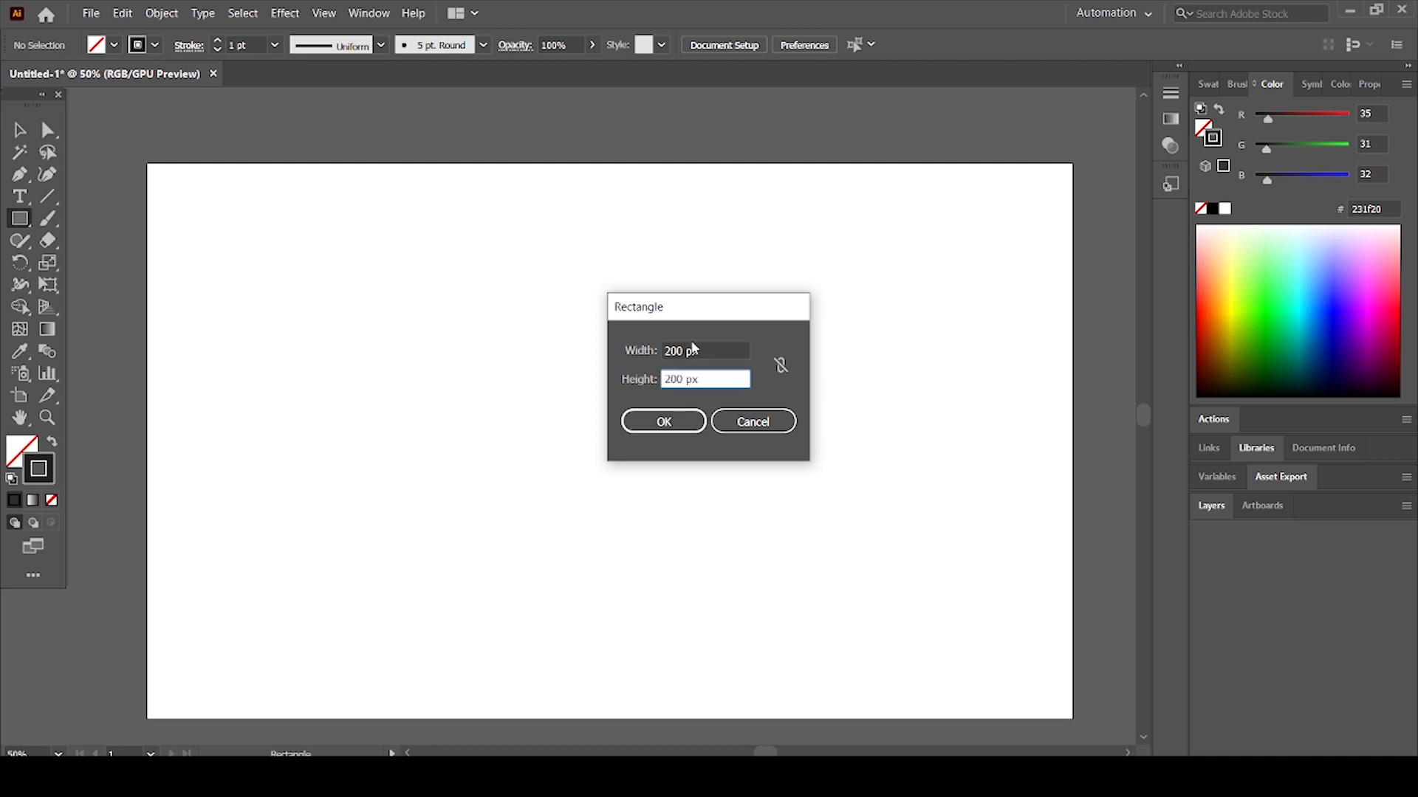
pyautogui.click(675, 418)
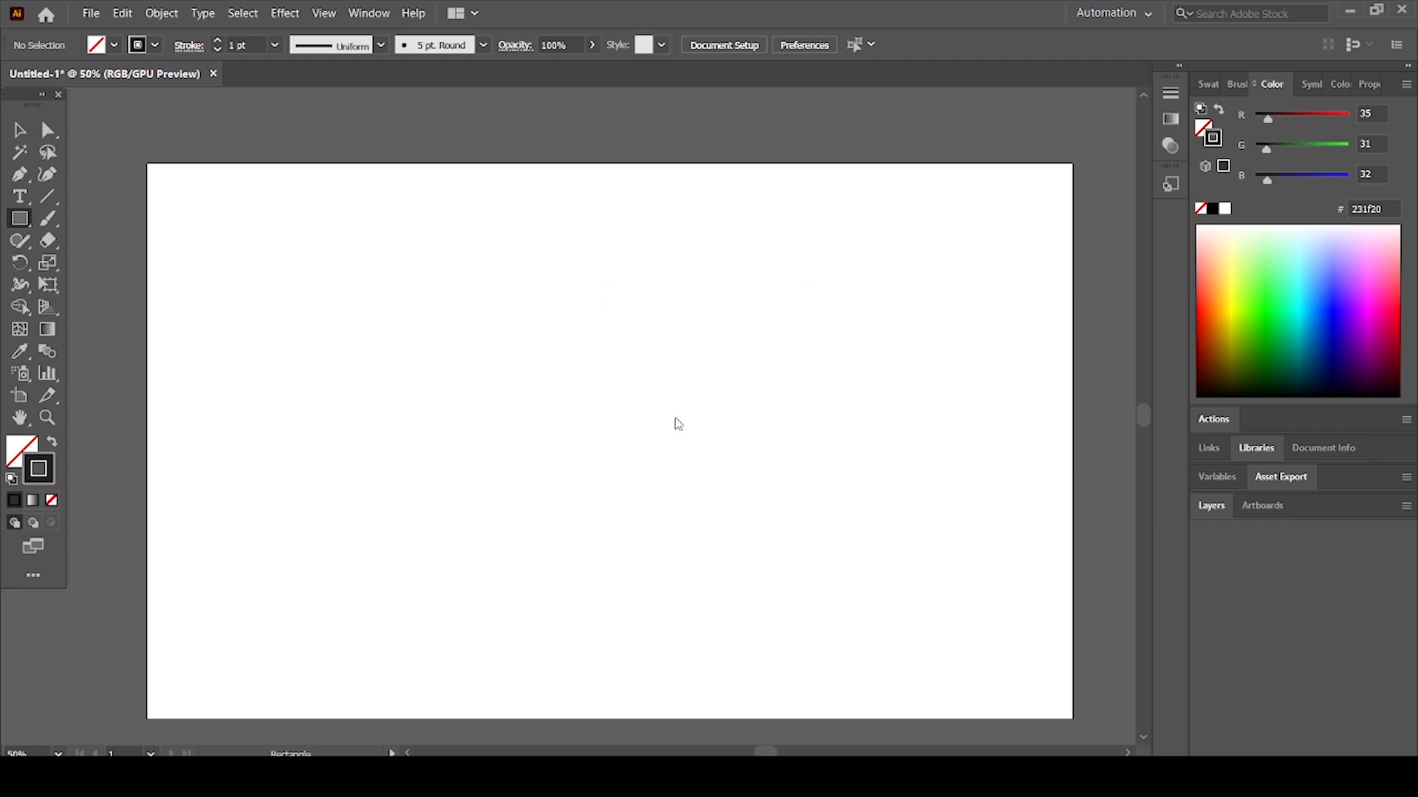
# Step: Use the Selection Tool to deselect the 200 px square and reselect it by its outline
pyautogui.click(18, 133)
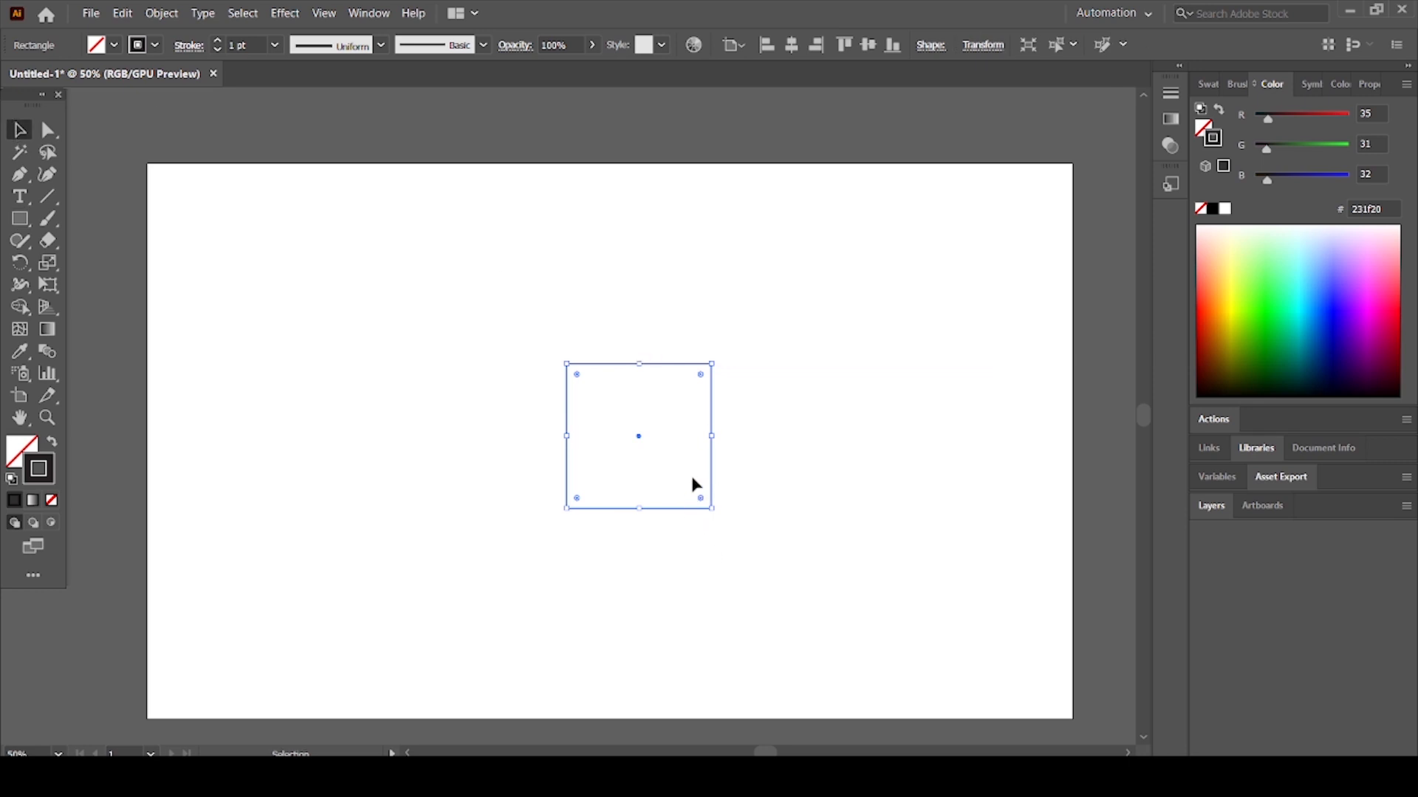
pyautogui.moveTo(622, 454); pyautogui.dragTo(675, 472)
pyautogui.click(638, 457)
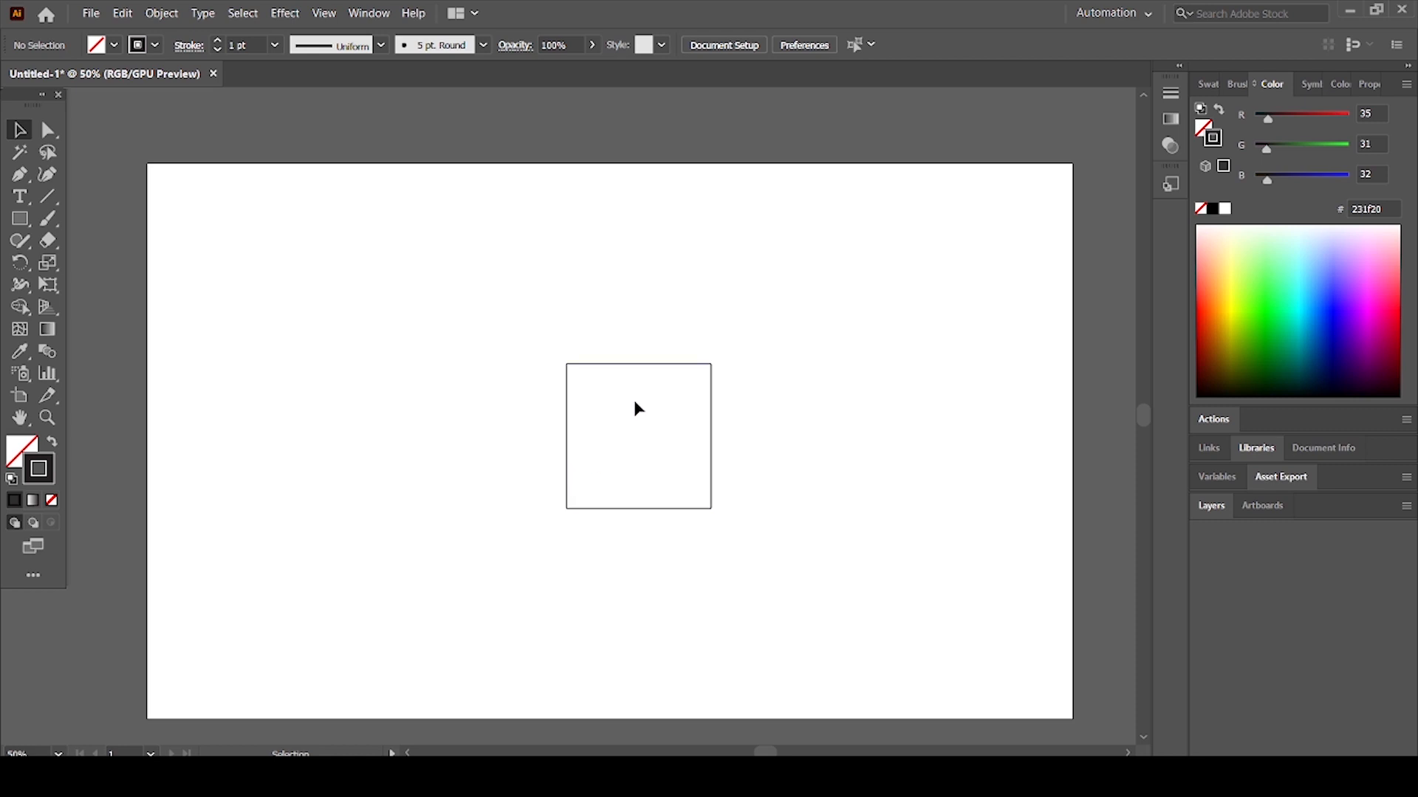
pyautogui.click(637, 375)
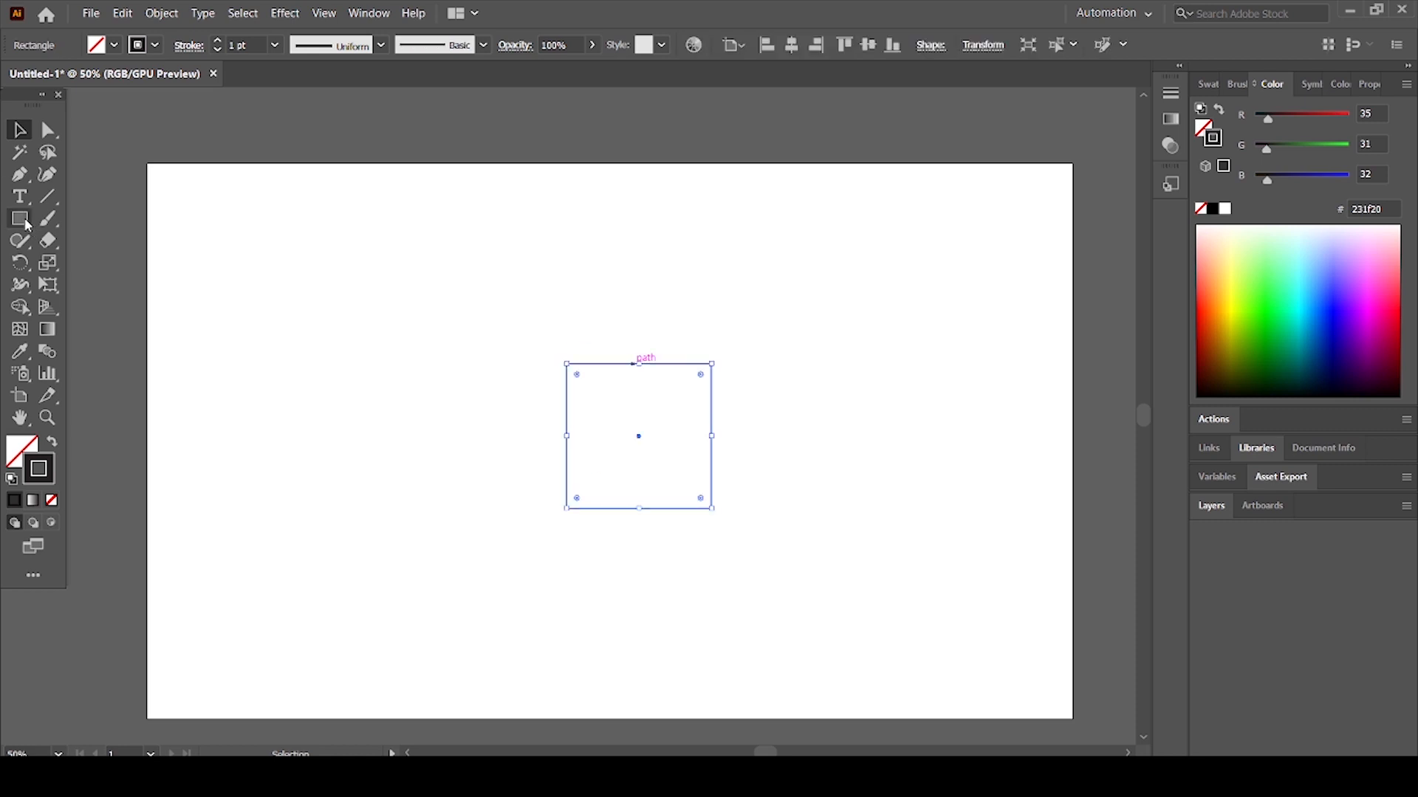
# Step: Draw a freehand rectangle to the left of the 200 px square with the Rectangle Tool
pyautogui.moveTo(37, 220); pyautogui.dragTo(82, 215)
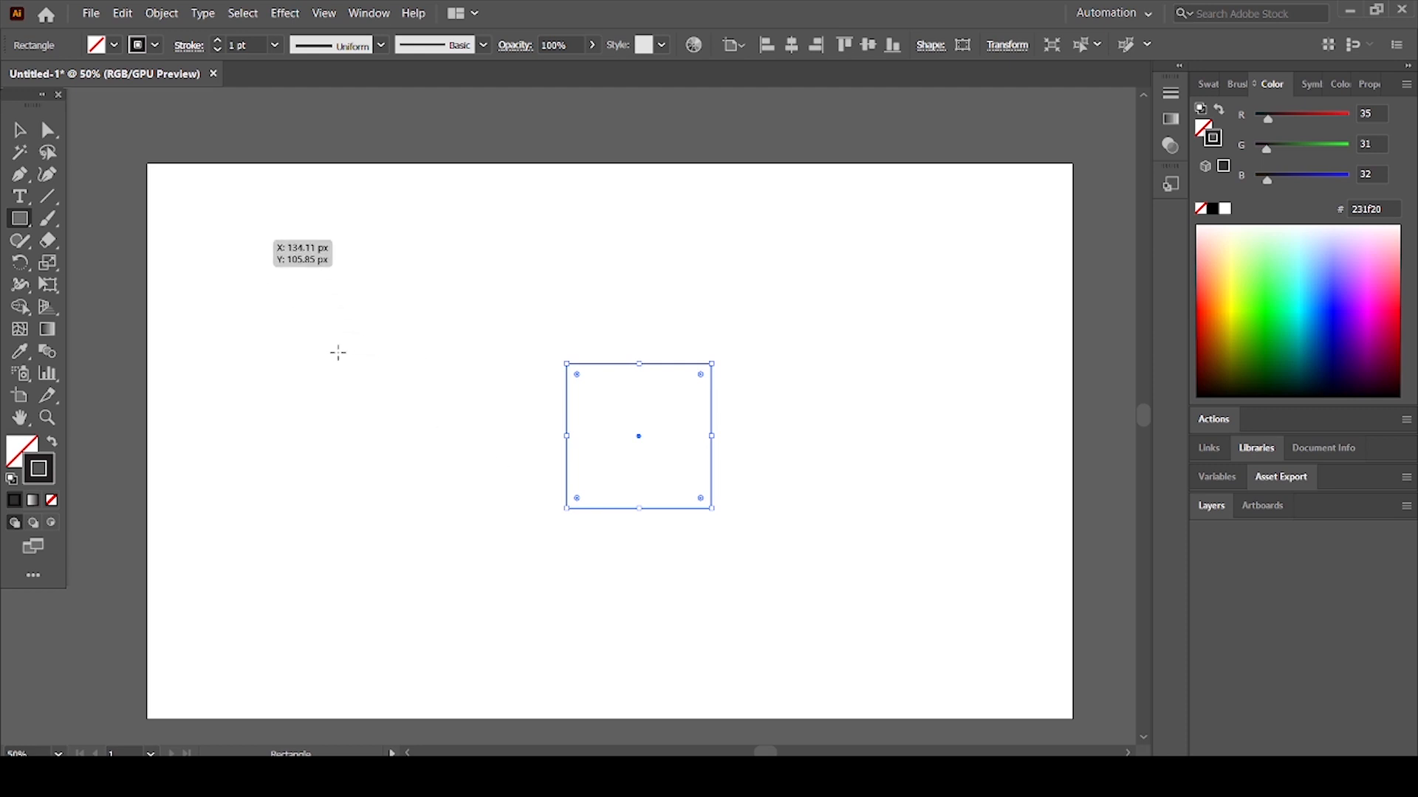
pyautogui.moveTo(244, 241); pyautogui.dragTo(485, 507)
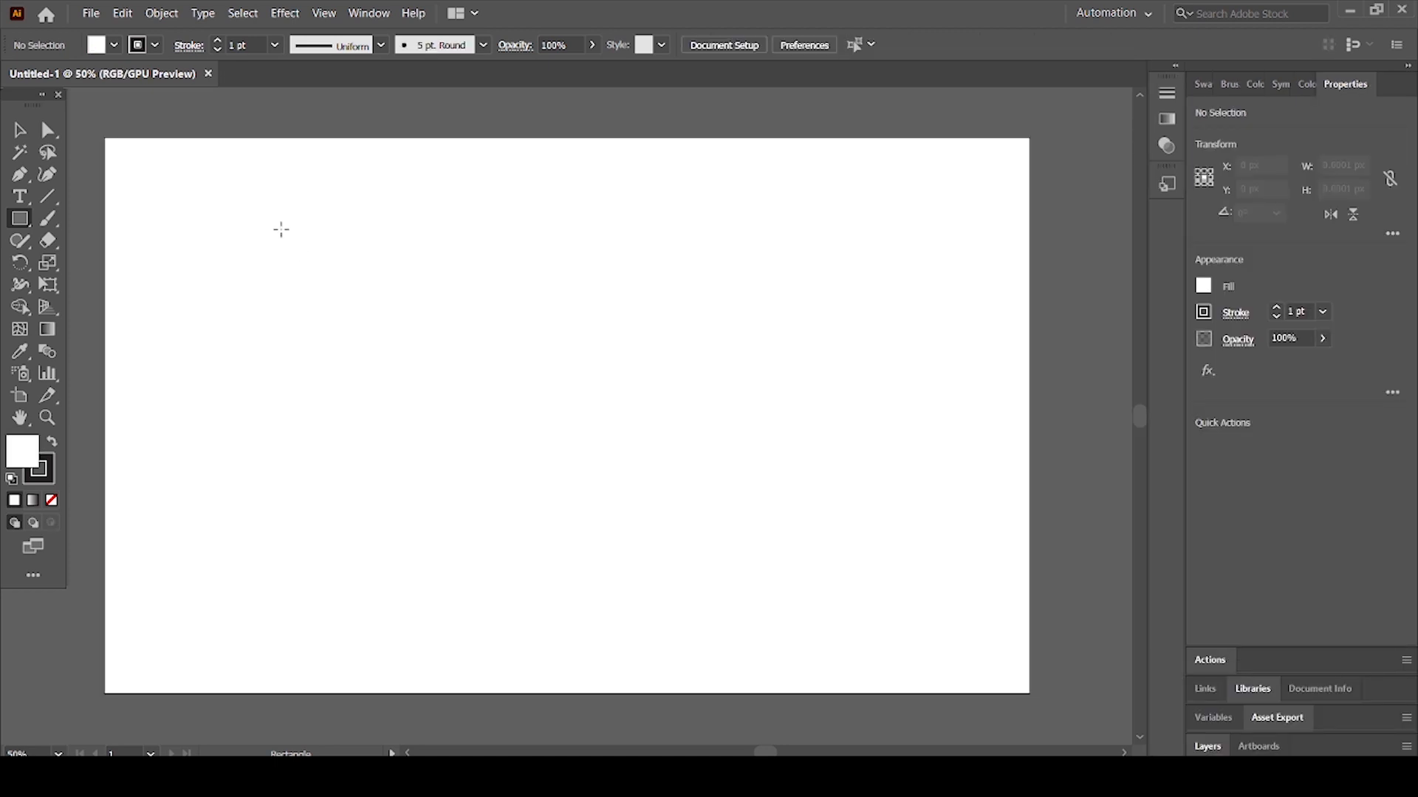
# Step: Draw a large rectangle about 703 x 457 px in the middle of the artboard and four smaller rectangles around it
pyautogui.moveTo(281, 229); pyautogui.dragTo(788, 559)
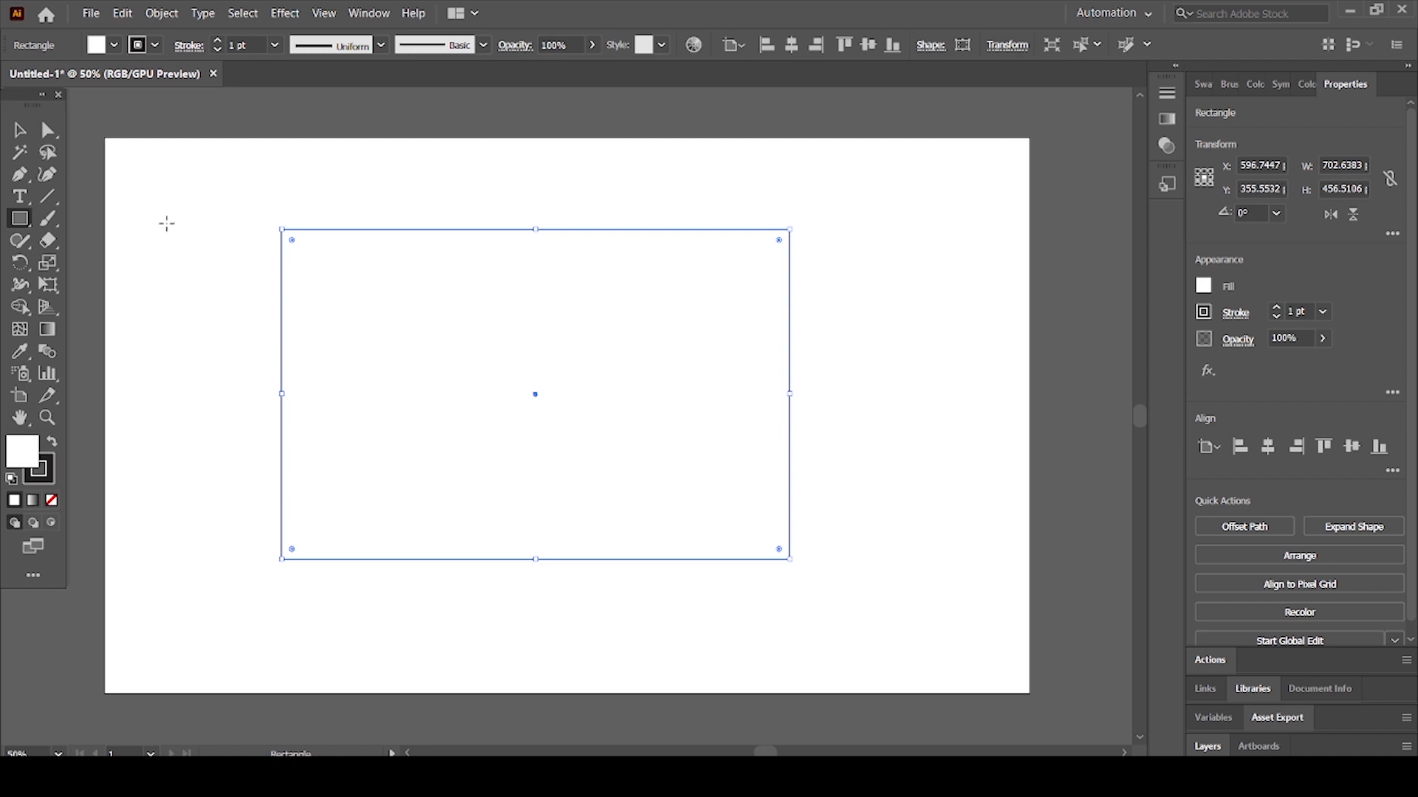
pyautogui.moveTo(120, 171); pyautogui.dragTo(248, 260)
pyautogui.moveTo(631, 160); pyautogui.dragTo(776, 313)
pyautogui.moveTo(871, 372); pyautogui.dragTo(973, 516)
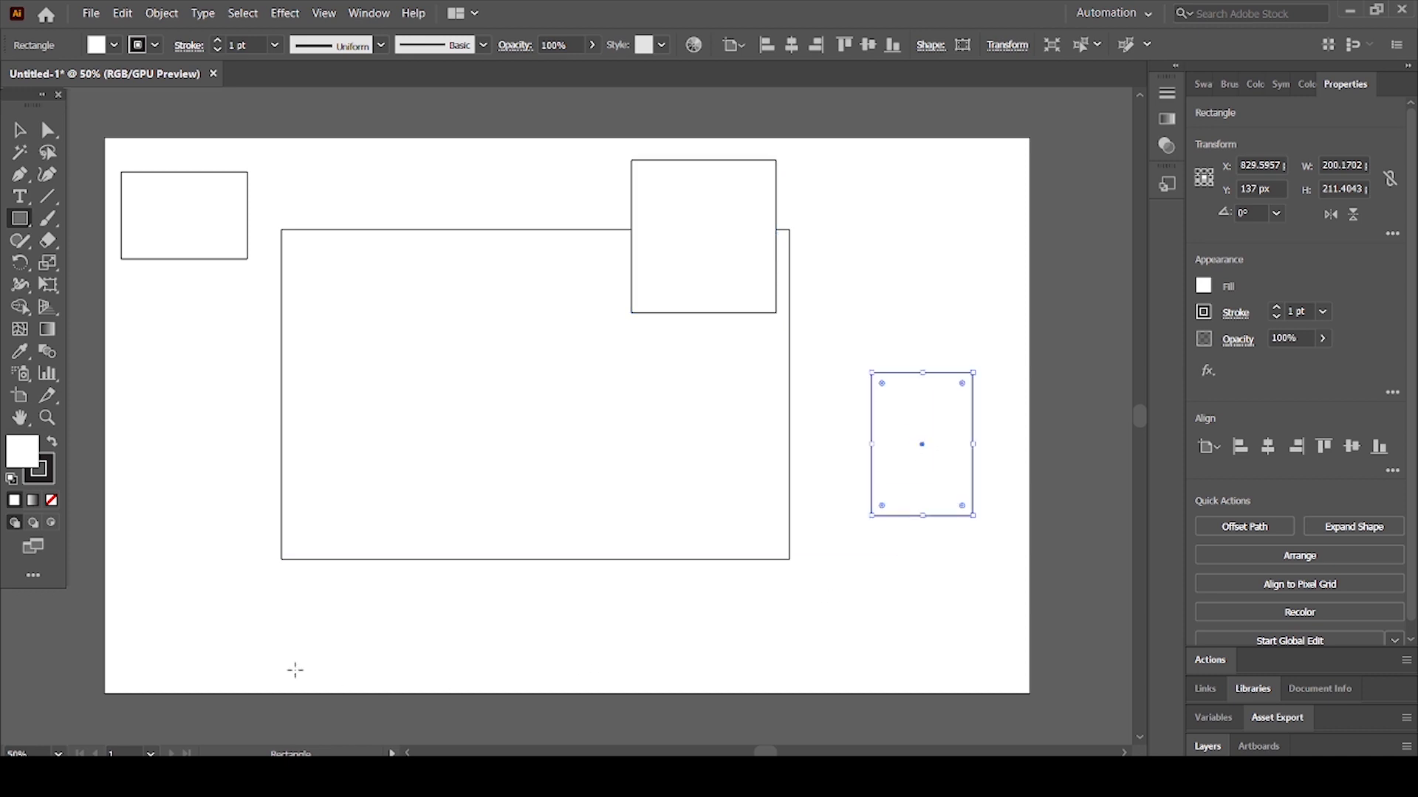
pyautogui.moveTo(170, 361); pyautogui.dragTo(318, 526)
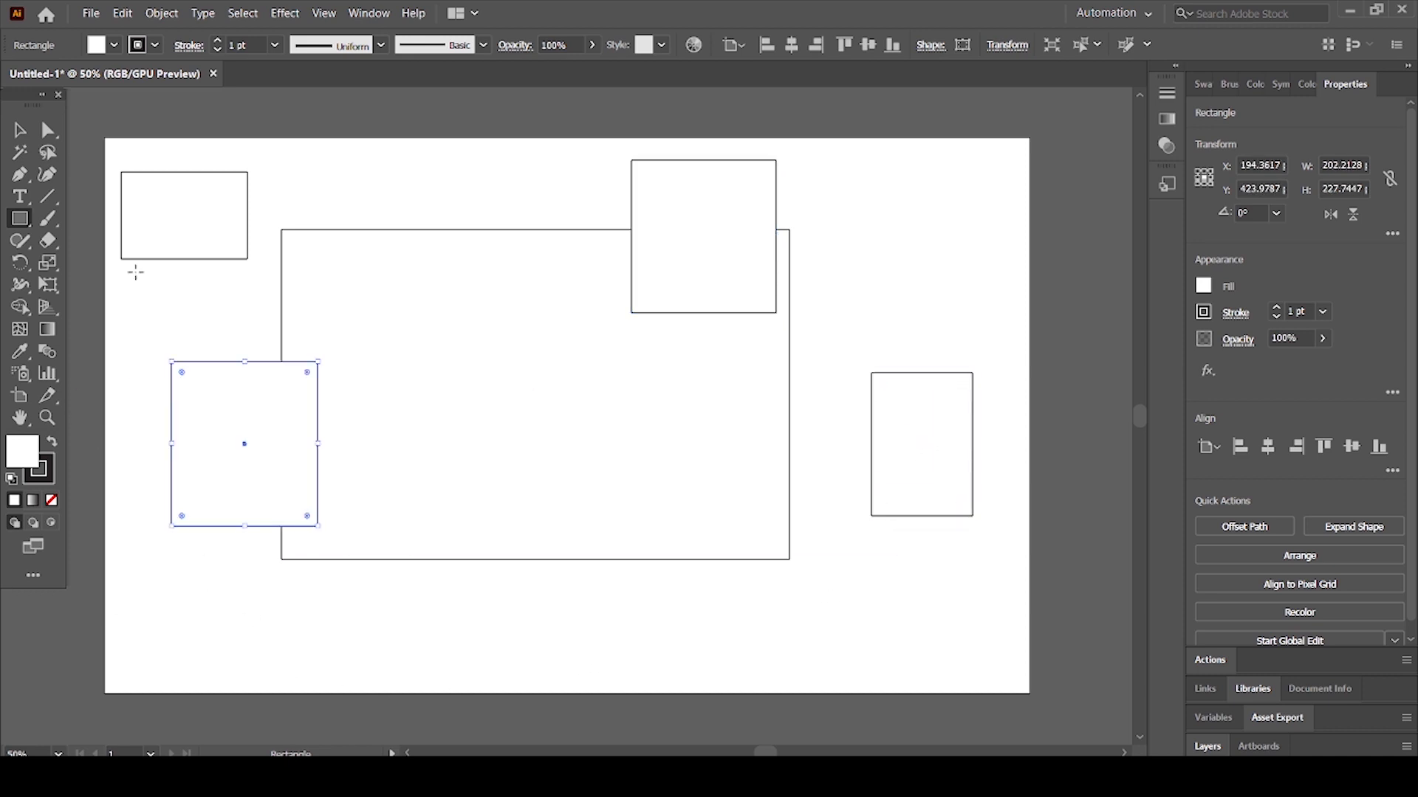
# Step: Move the rectangle overlapping the large one's upper right part into the artboard's upper-right corner
pyautogui.click(20, 132)
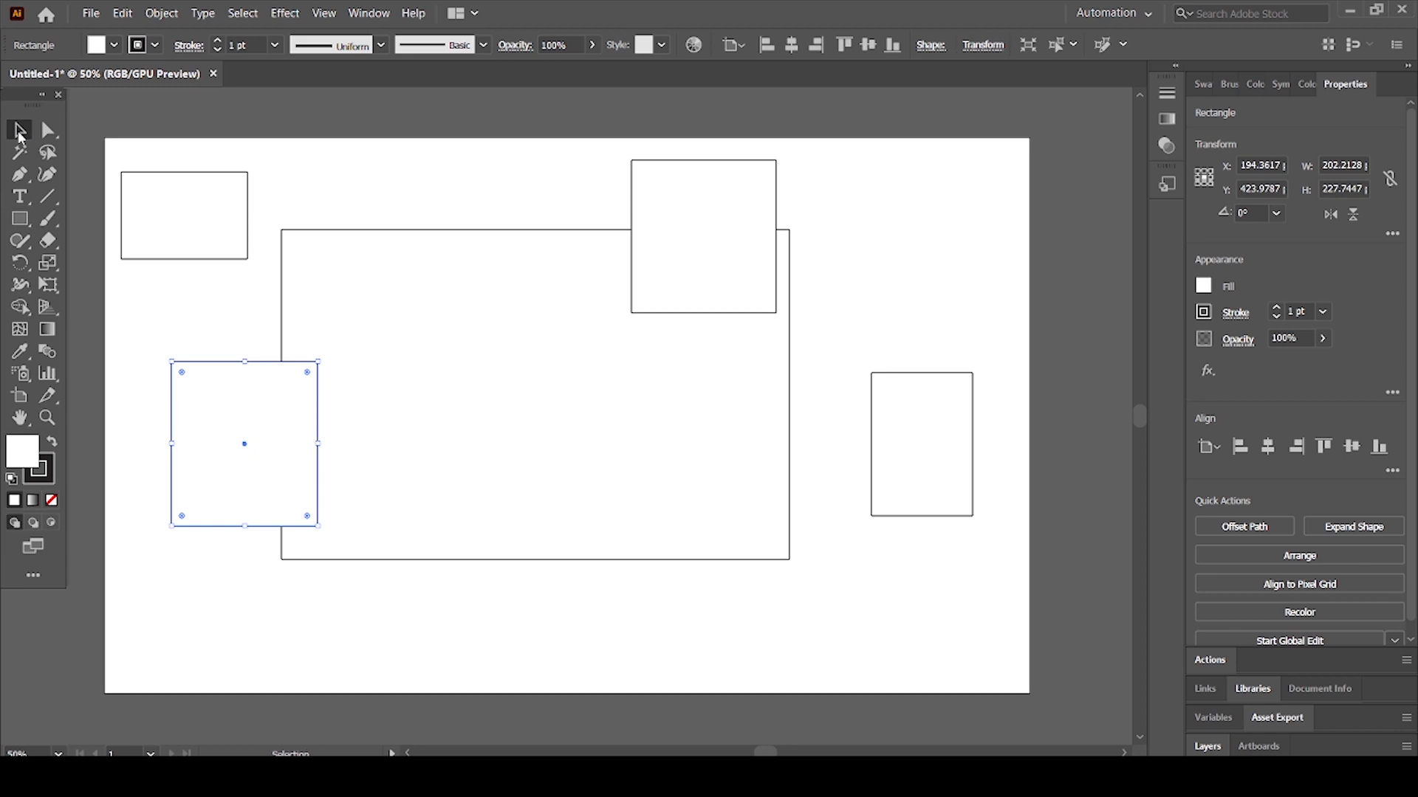
pyautogui.click(711, 219)
pyautogui.moveTo(737, 202); pyautogui.dragTo(760, 454)
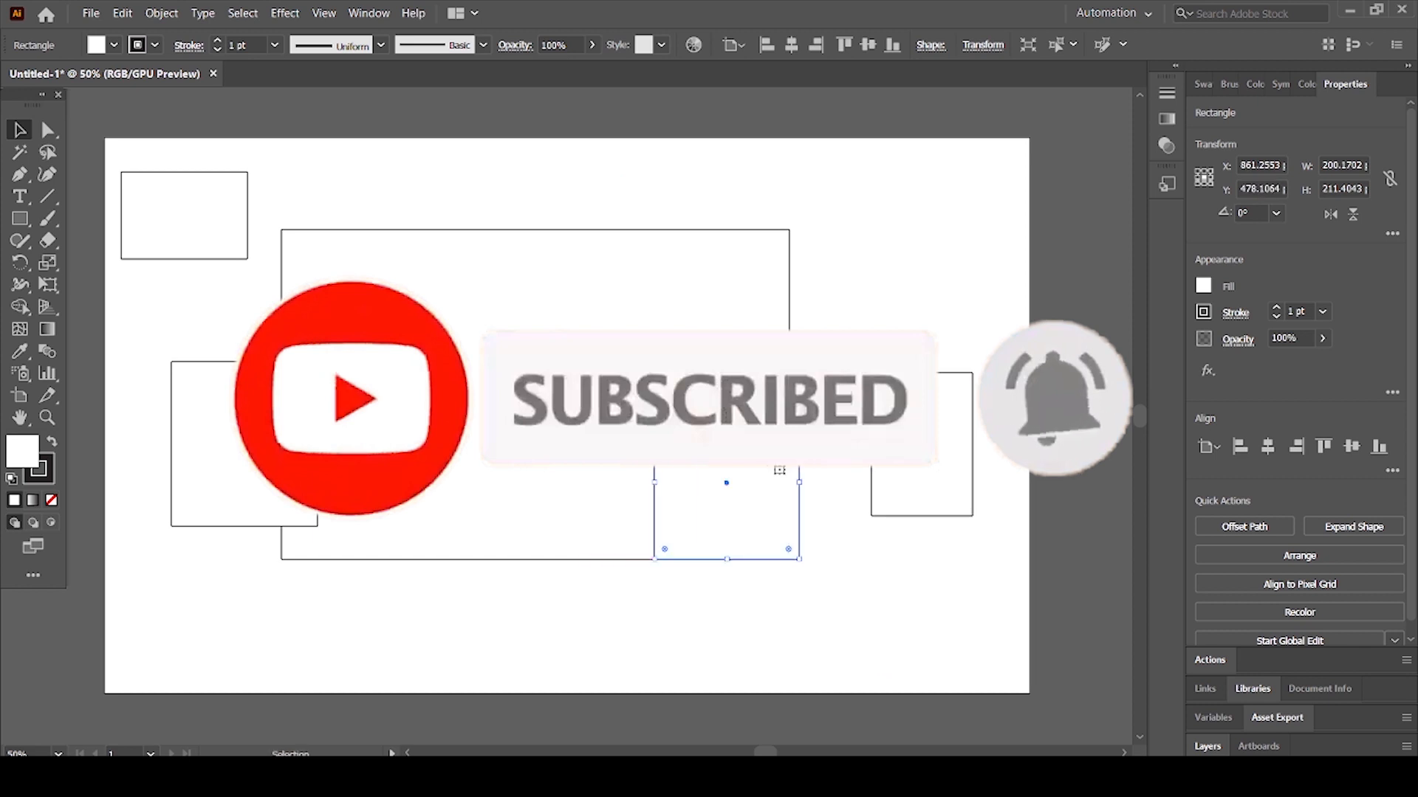
pyautogui.moveTo(551, 313); pyautogui.dragTo(952, 222)
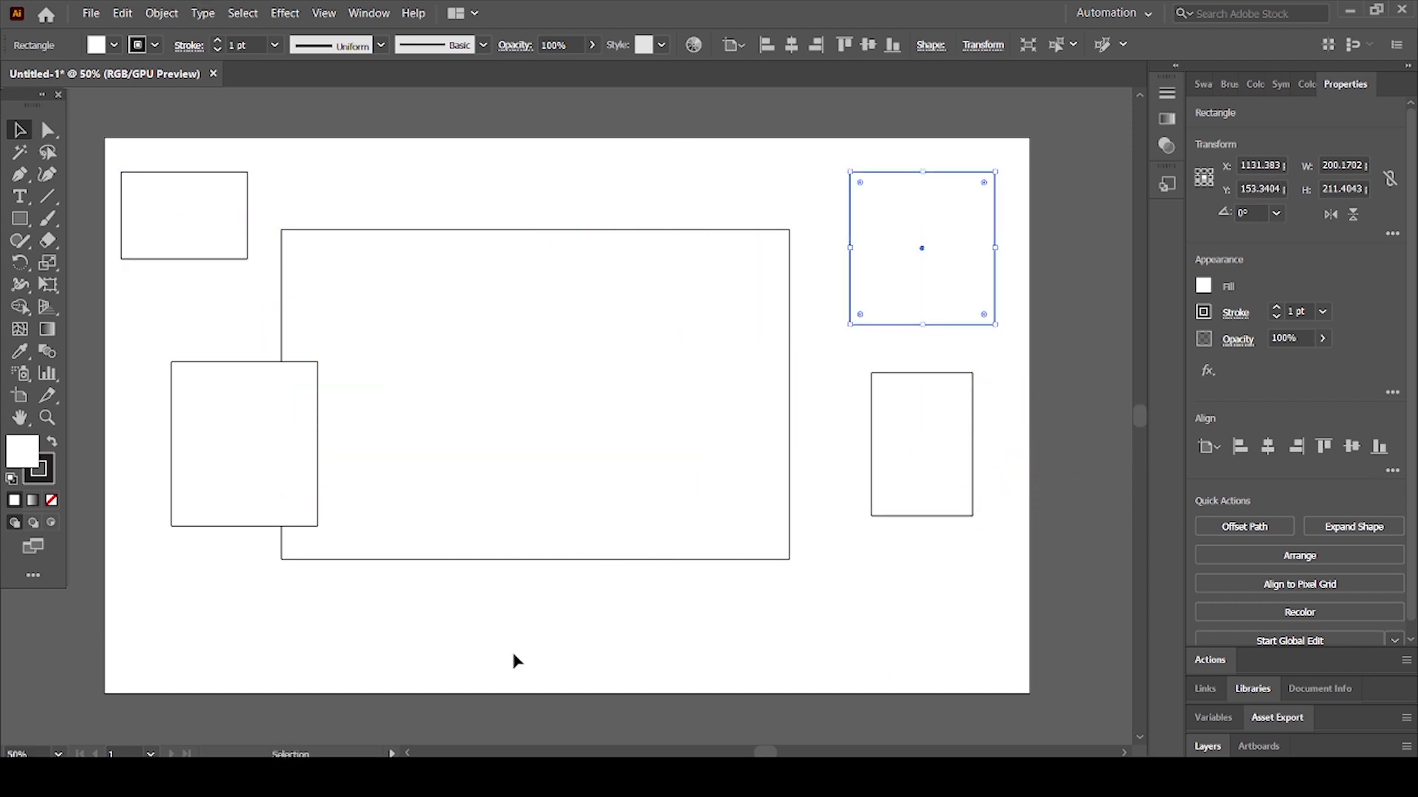
# Step: Move the narrow right-hand rectangle to the artboard's upper middle and the large rectangle to the lower right
pyautogui.moveTo(920, 450); pyautogui.dragTo(538, 260)
pyautogui.keyDown('shift'); pyautogui.click(591, 452); pyautogui.keyUp('shift')
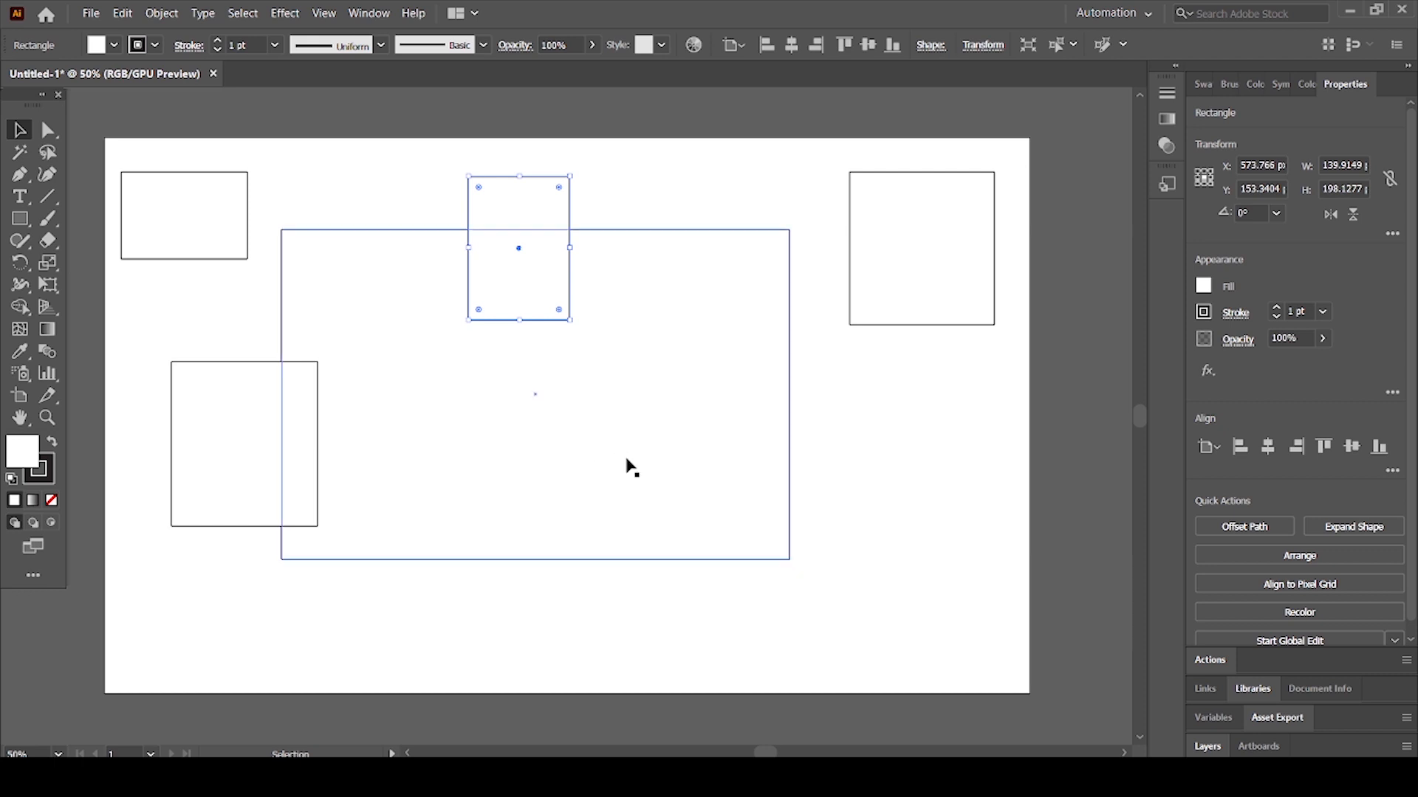
pyautogui.moveTo(747, 514); pyautogui.dragTo(951, 596)
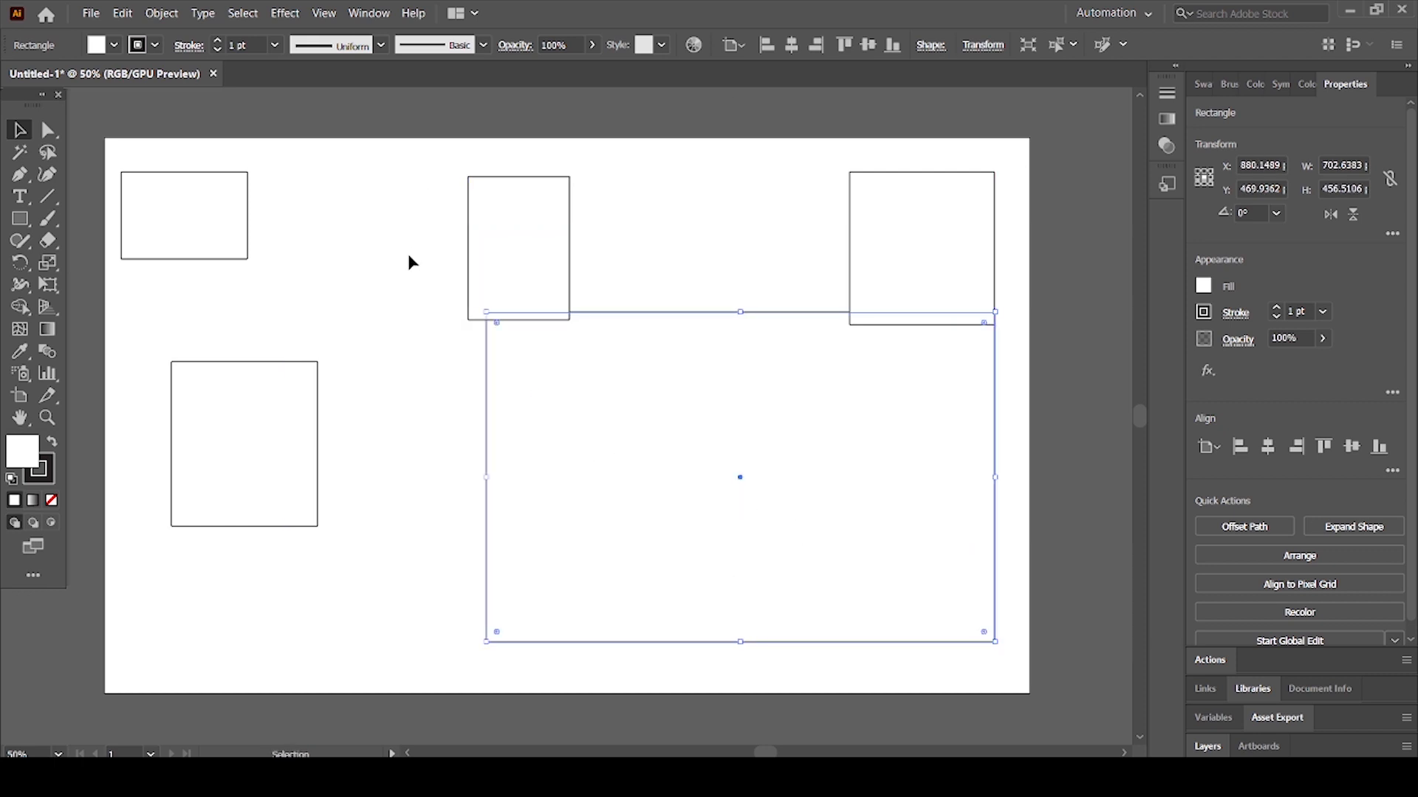
# Step: Rearrange the upper rectangles into a loose row and shift the large rectangle left and down so that none overlap
pyautogui.moveTo(213, 221); pyautogui.dragTo(237, 246)
pyautogui.moveTo(510, 235); pyautogui.dragTo(344, 234)
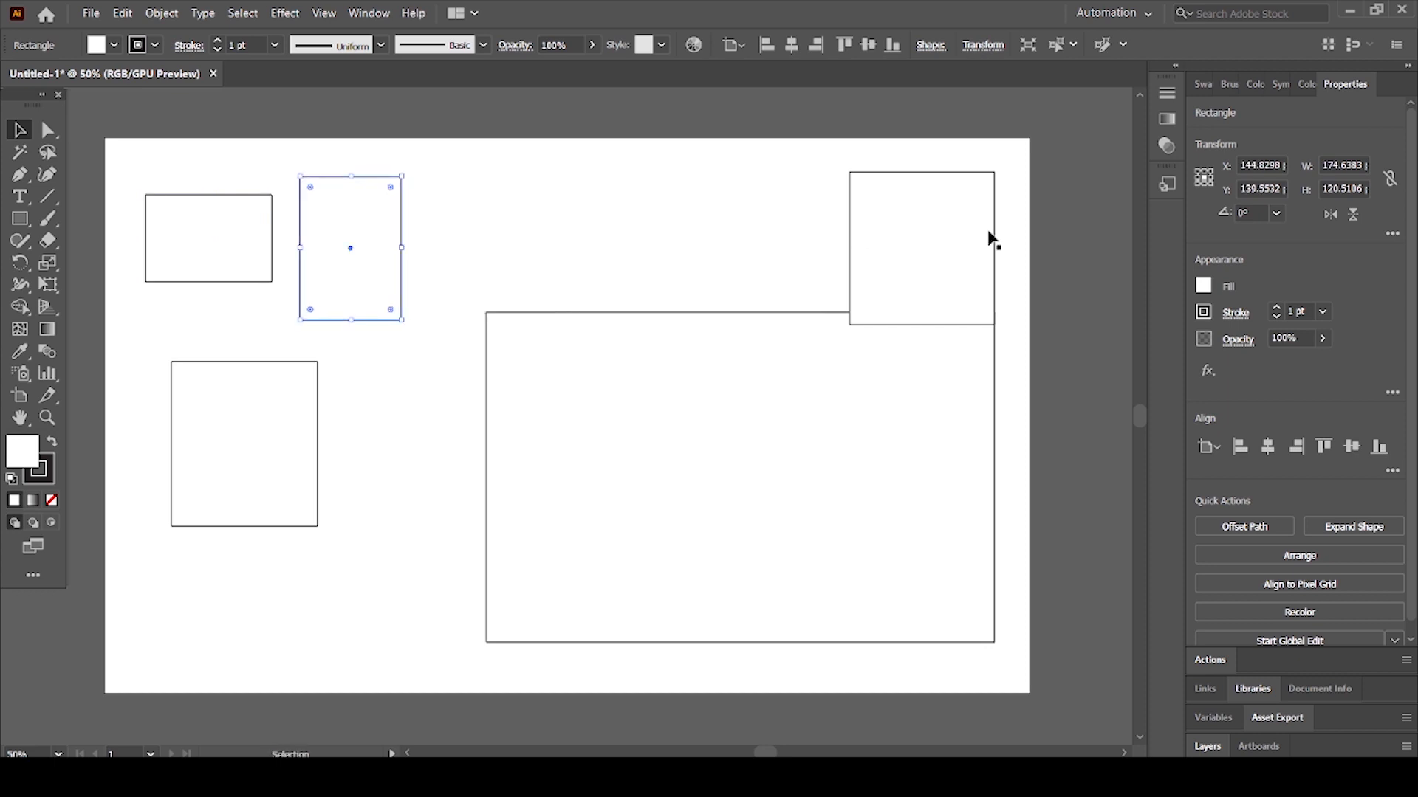
pyautogui.moveTo(923, 251); pyautogui.dragTo(643, 241)
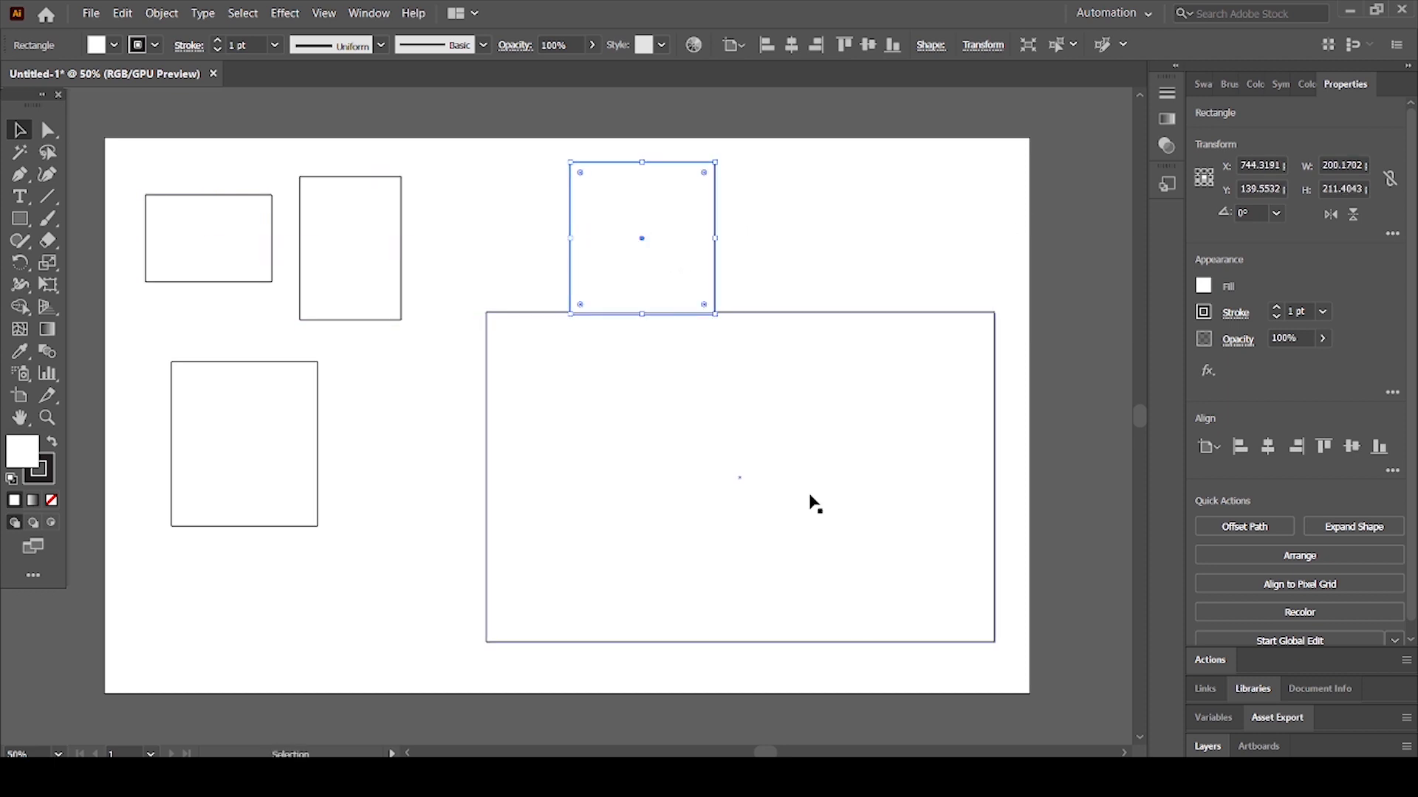
pyautogui.moveTo(815, 496); pyautogui.dragTo(714, 529)
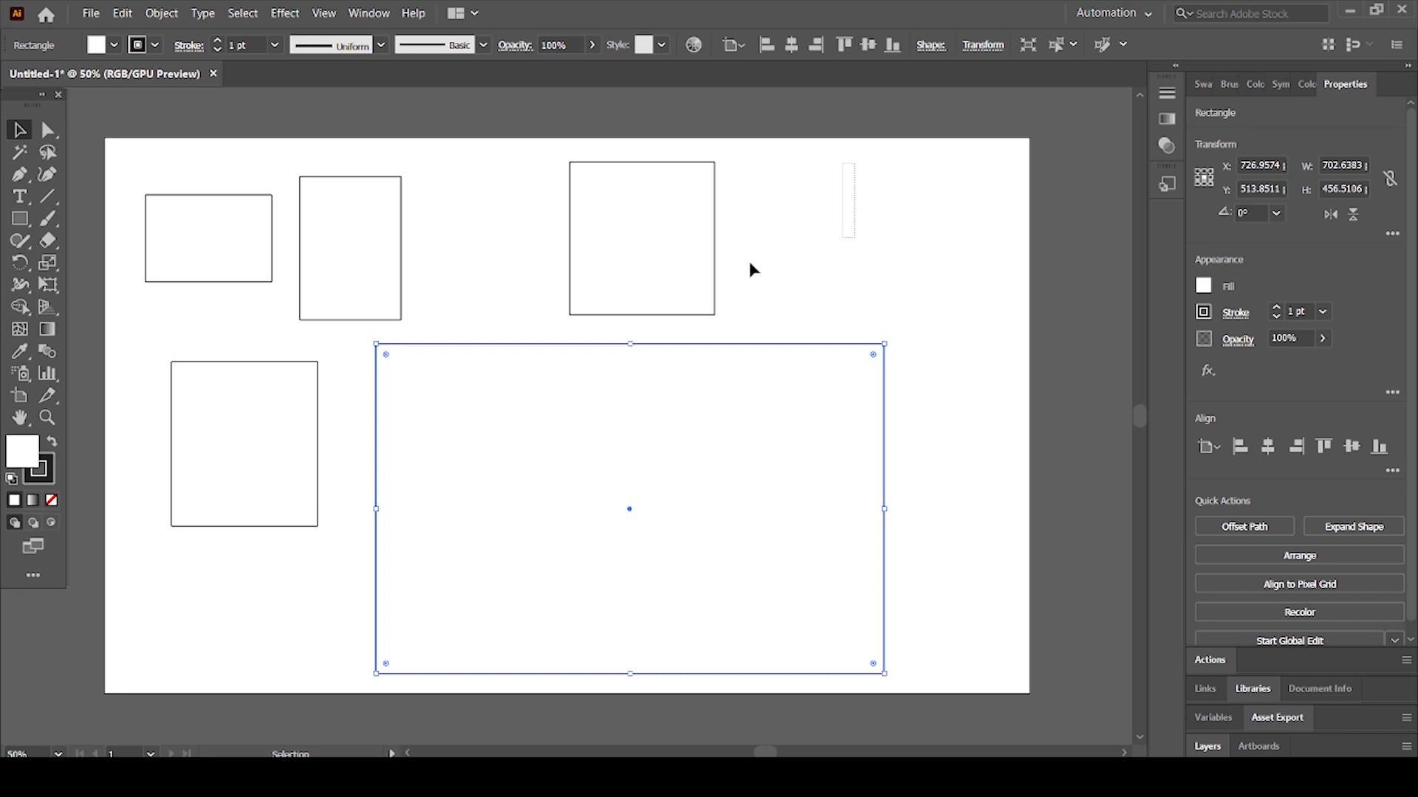
# Step: Marquee-select the rectangle above the large one, and clear the selection
pyautogui.moveTo(752, 270); pyautogui.dragTo(539, 300)
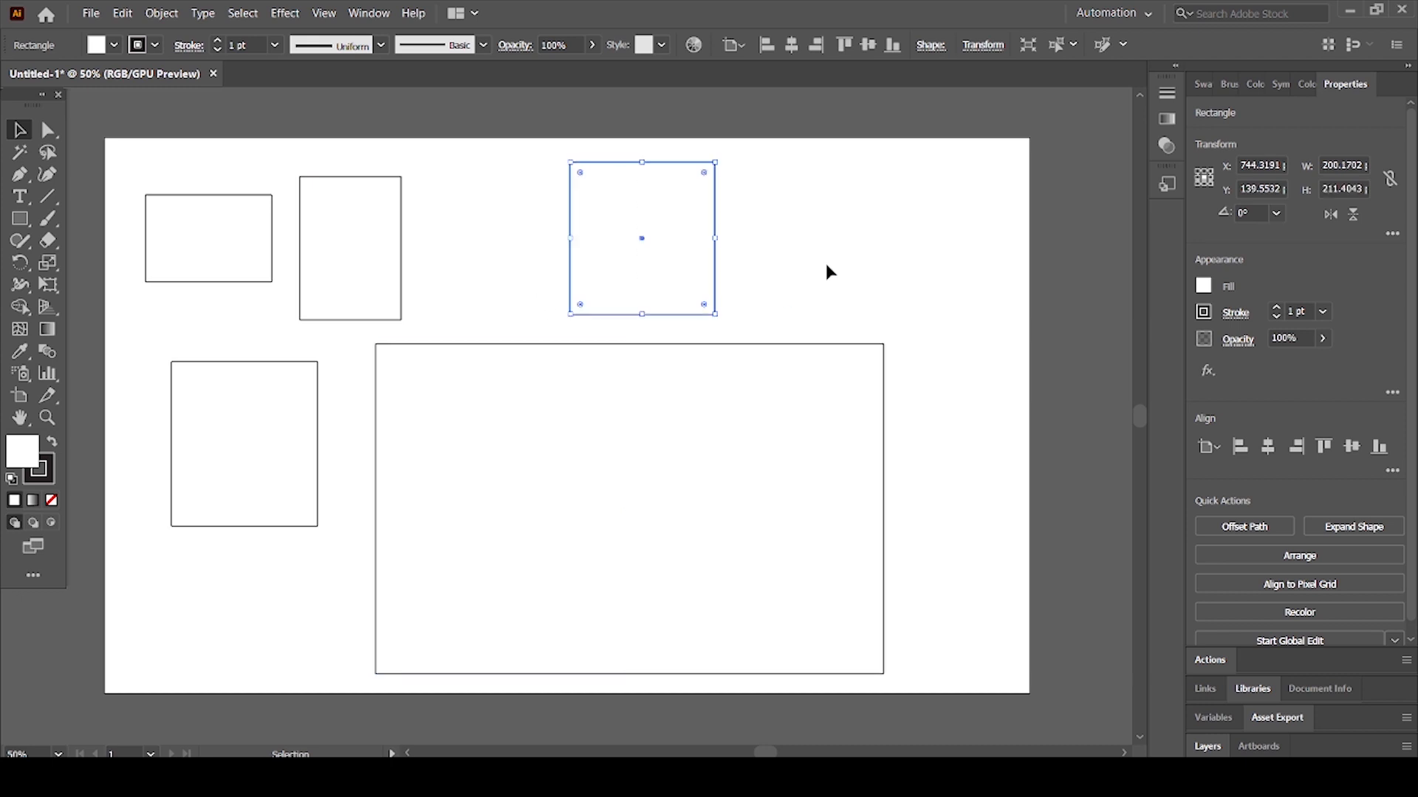
pyautogui.moveTo(521, 247); pyautogui.dragTo(889, 259)
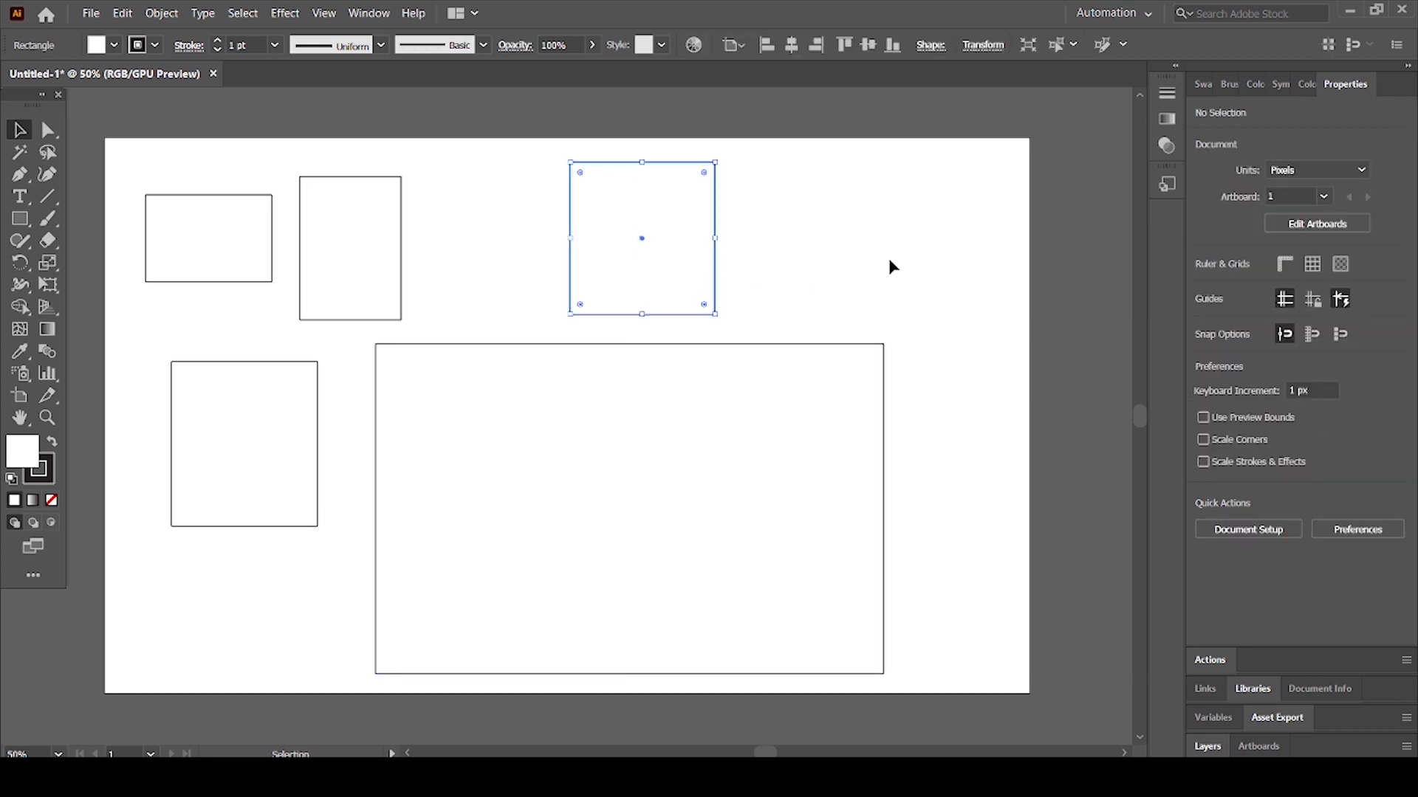
pyautogui.click(521, 172)
pyautogui.hotkey('alt', 's')
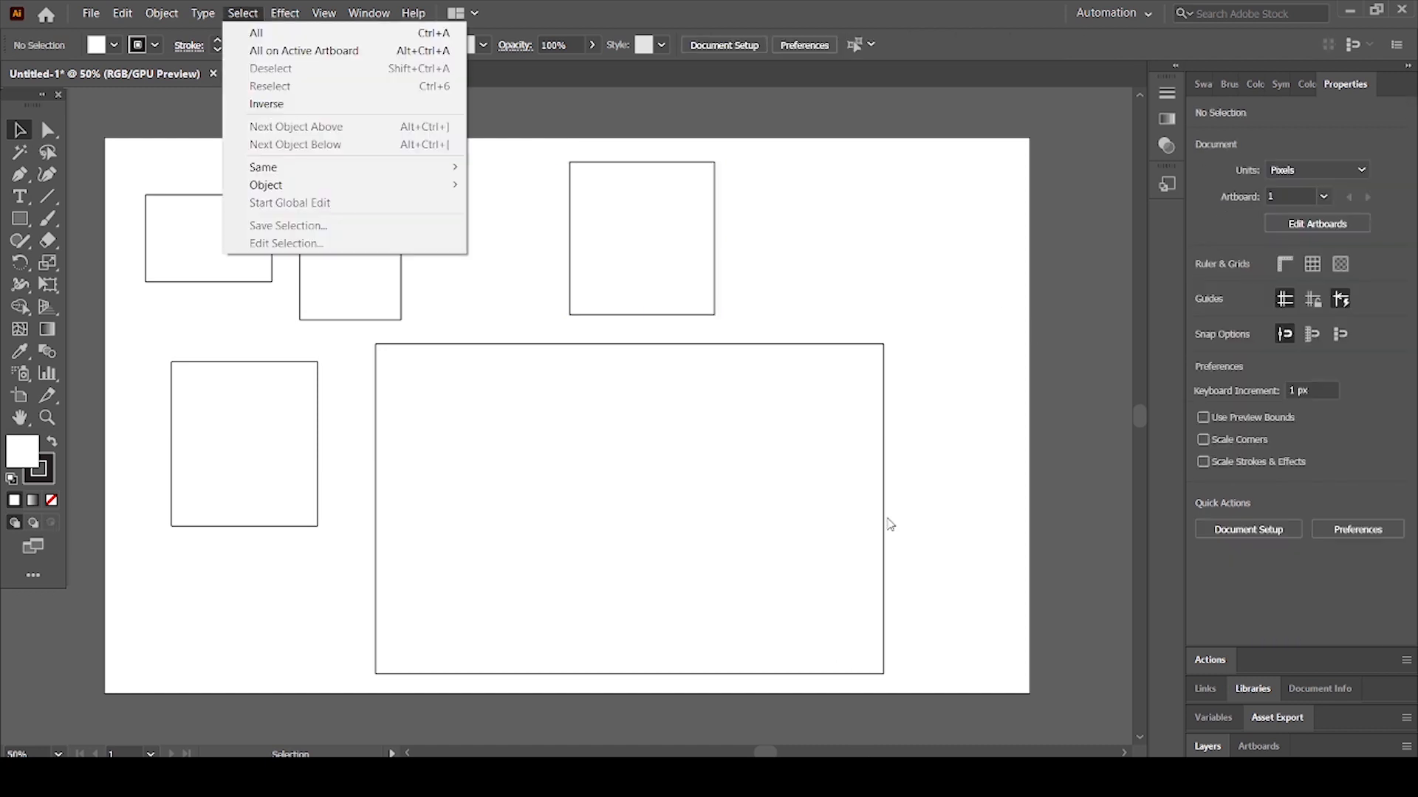
pyautogui.click(935, 270)
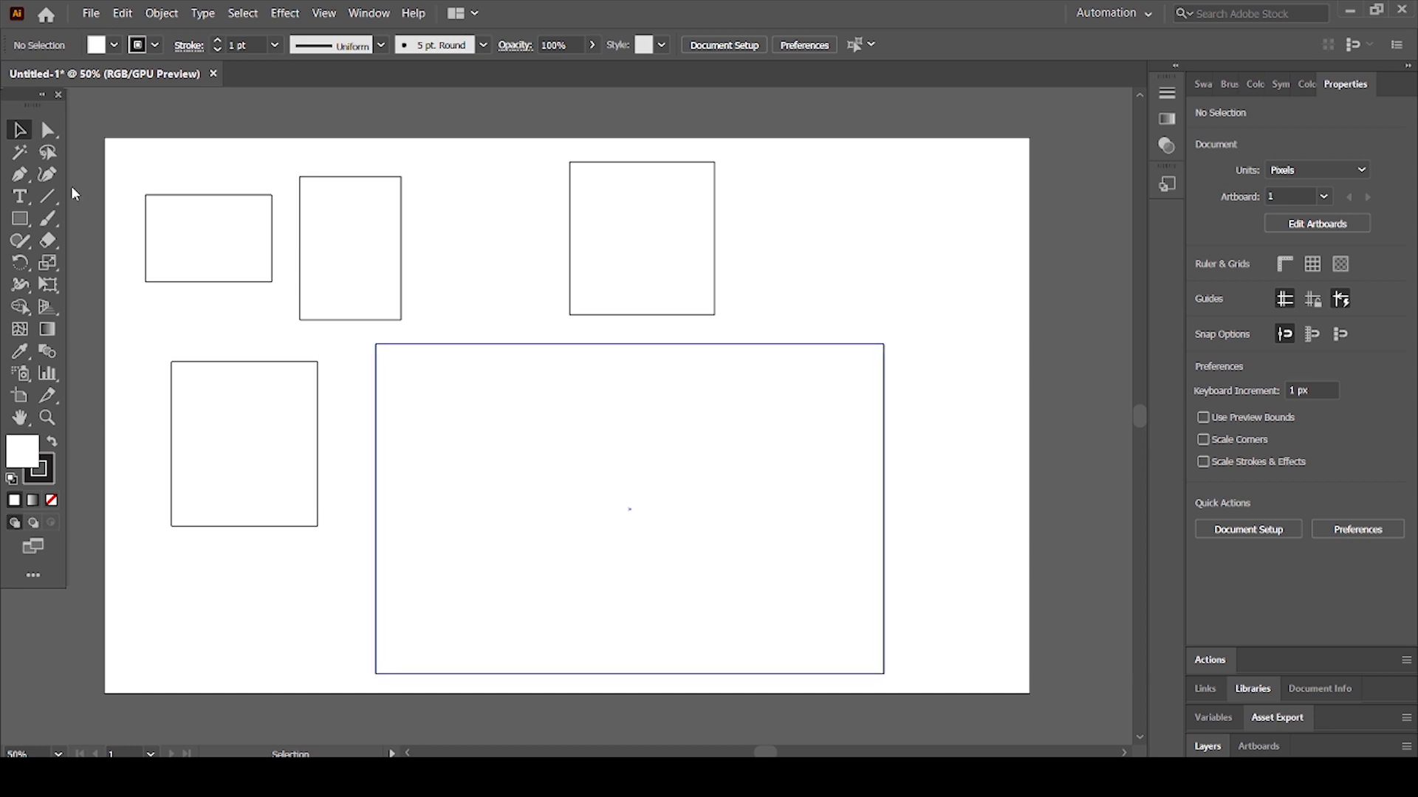
# Step: Select all five rectangles with Select All, clear the selection, and repeat it with a marquee around them
pyautogui.click(249, 15)
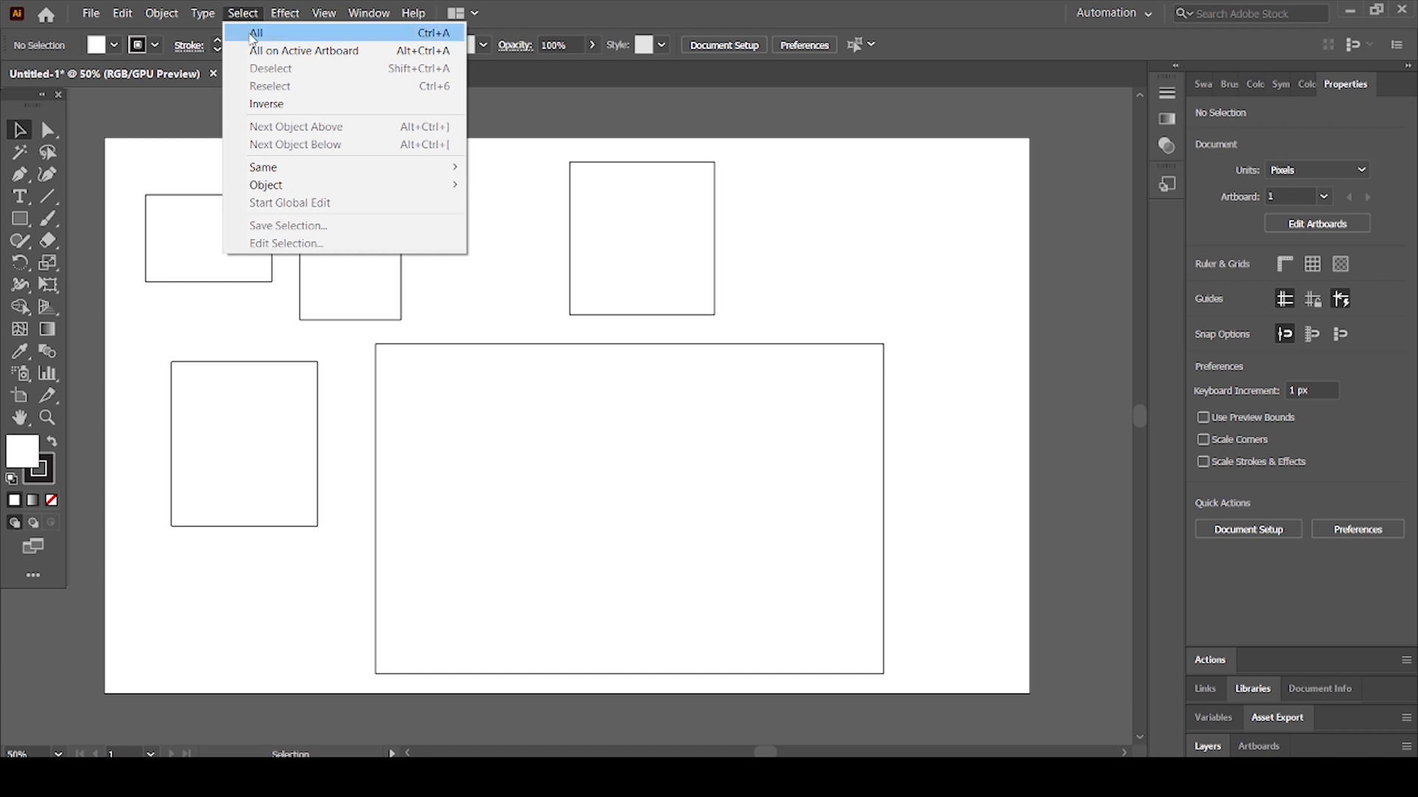
pyautogui.click(253, 34)
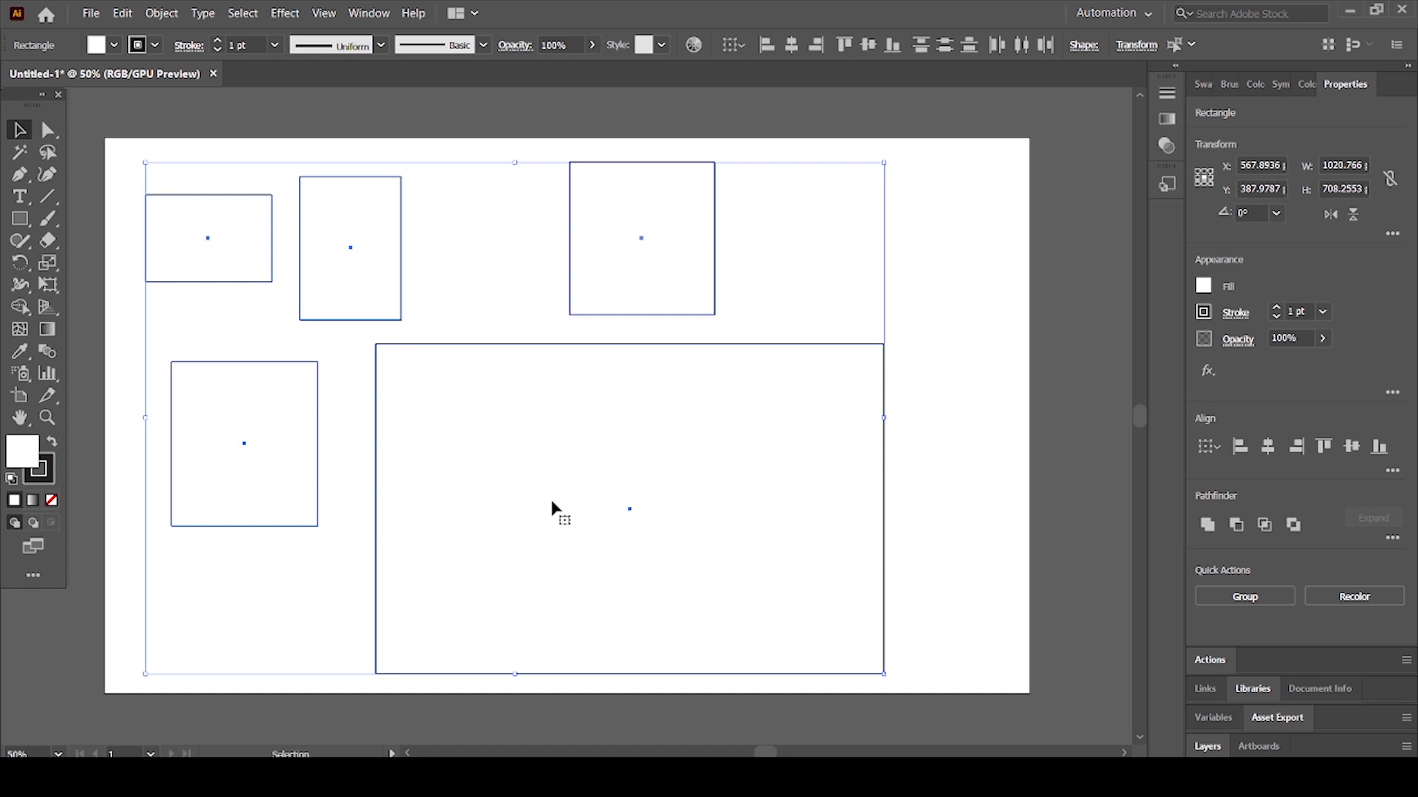
pyautogui.click(953, 607)
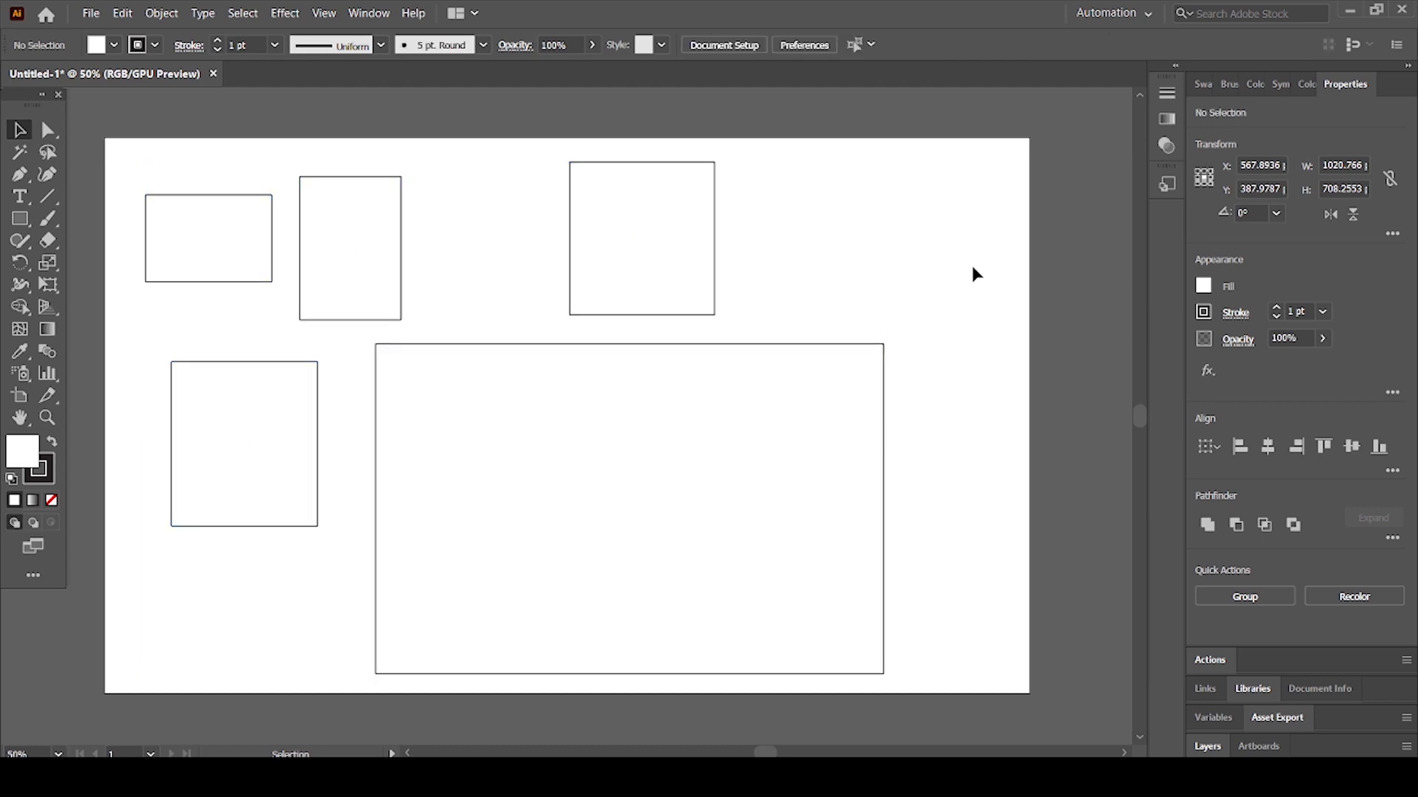
pyautogui.moveTo(990, 172); pyautogui.dragTo(203, 581)
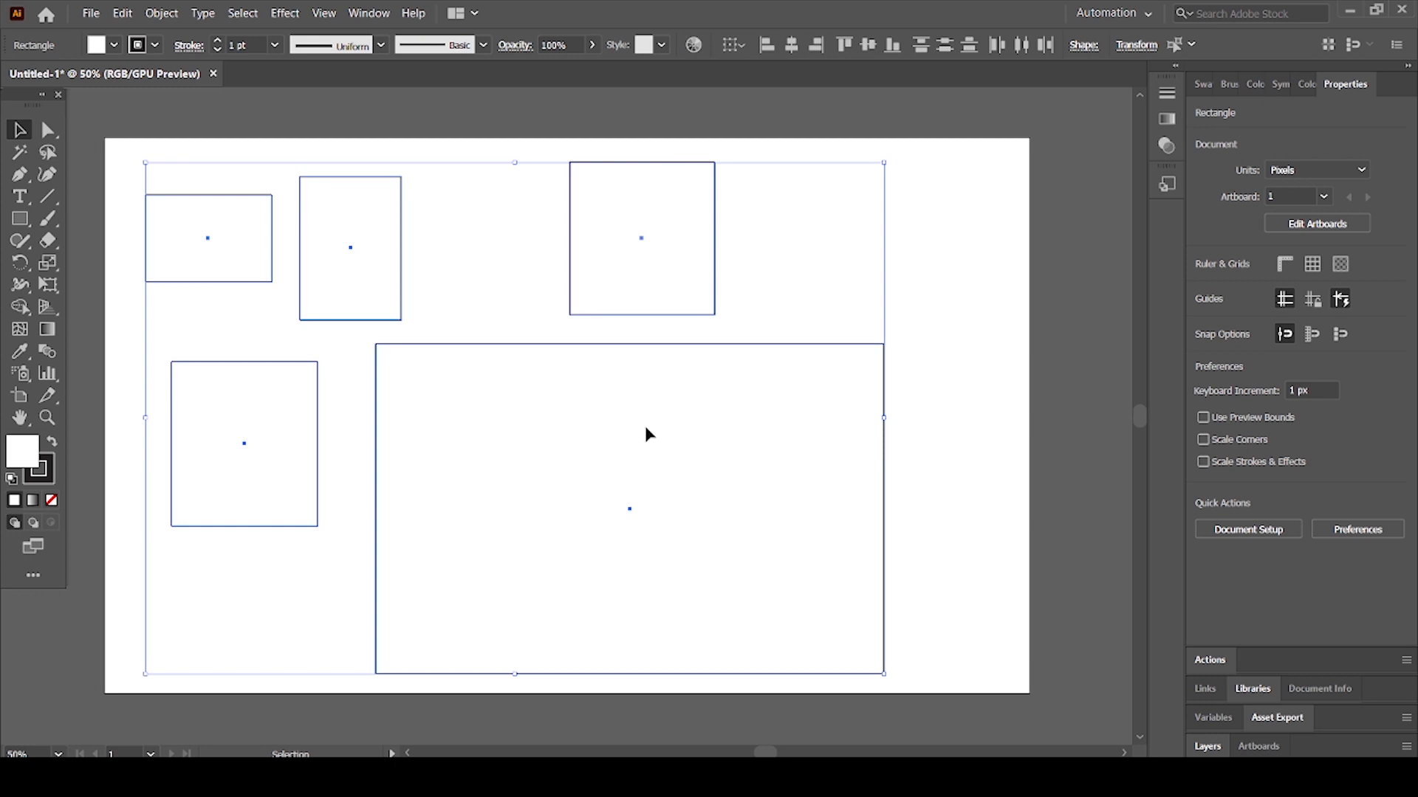
pyautogui.click(941, 288)
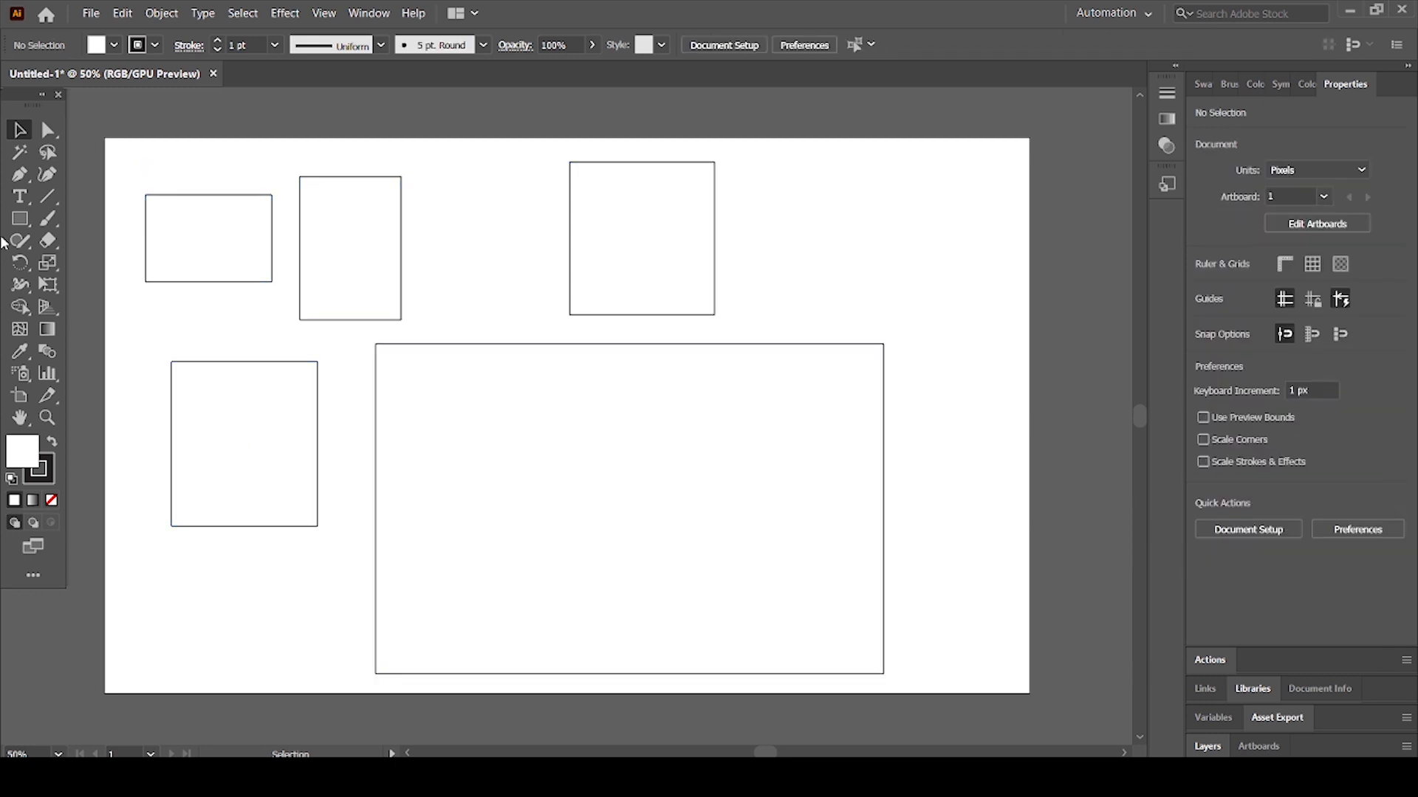
pyautogui.click(19, 222)
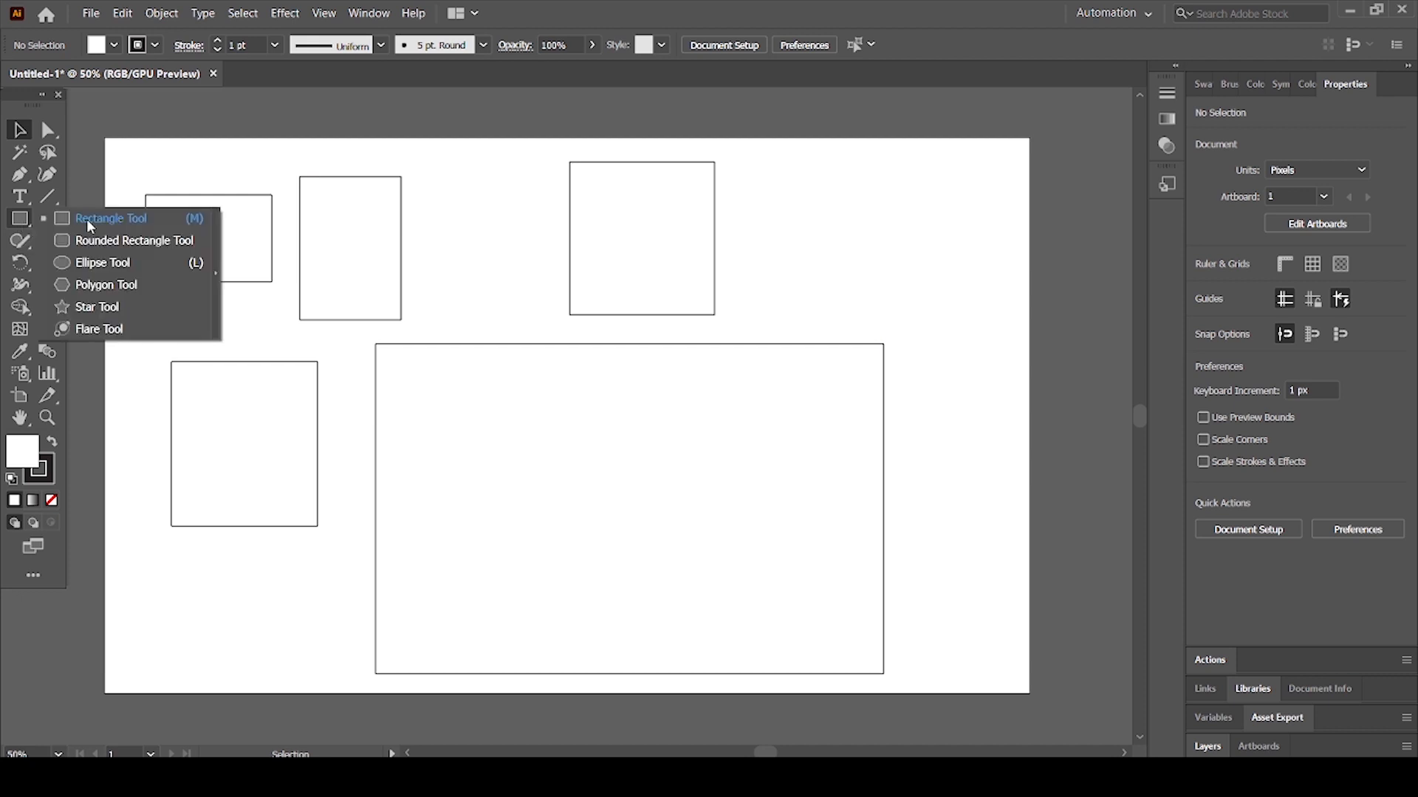
pyautogui.click(848, 260)
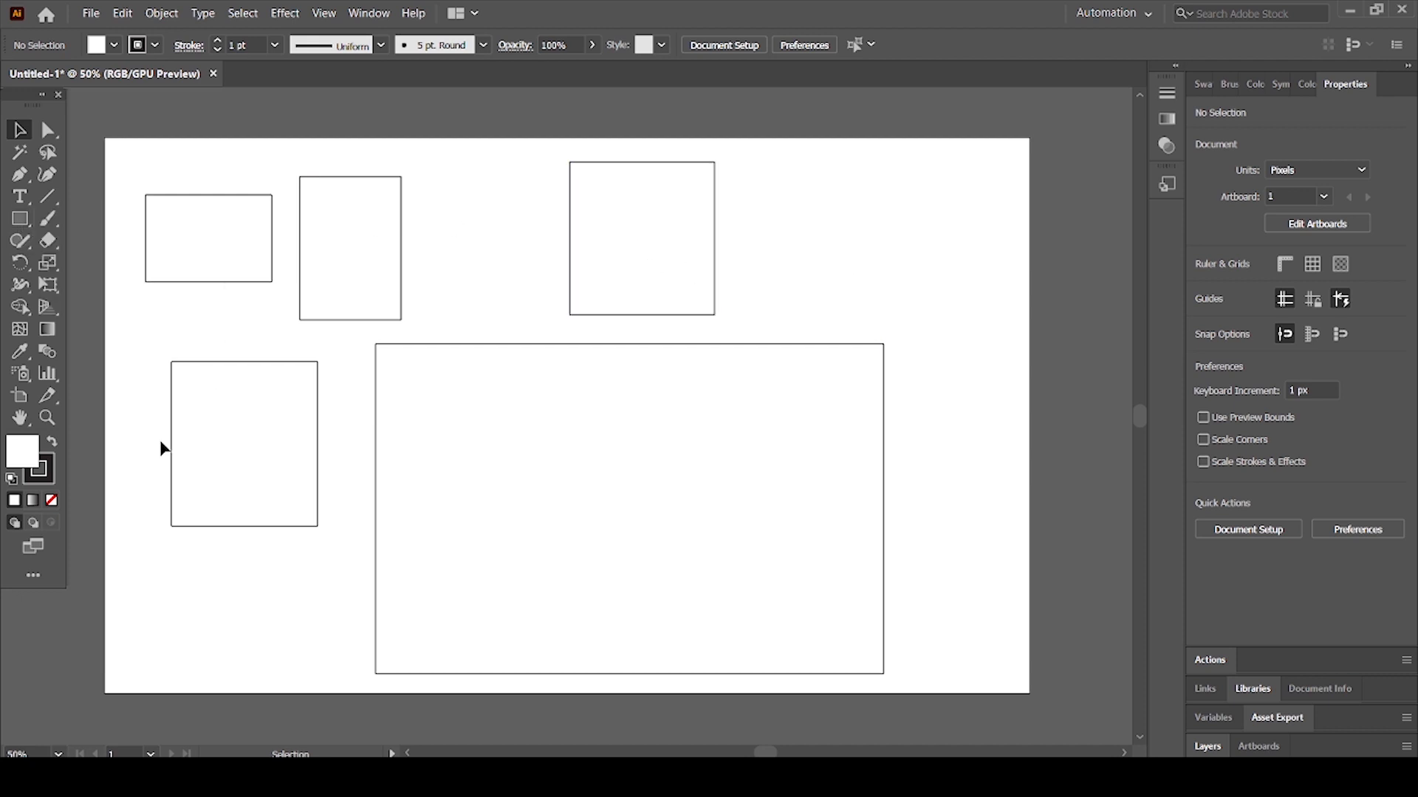
# Step: Move the tall, narrow upper rectangle slightly right and down, to about X 365, Y 156 px
pyautogui.click(208, 257)
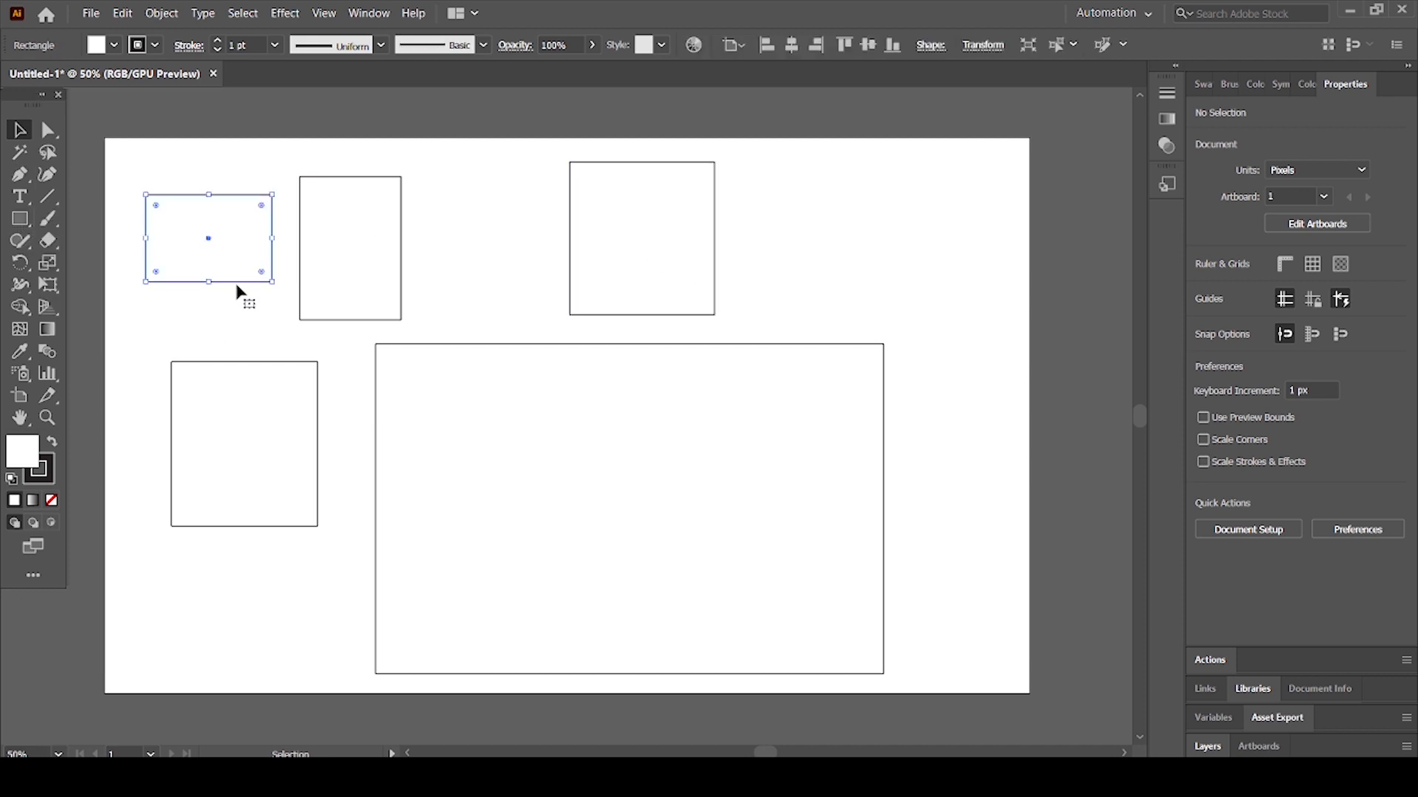
pyautogui.moveTo(392, 259)
pyautogui.mouseDown()
pyautogui.moveTo(428, 283)
pyautogui.moveTo(380, 276)
pyautogui.mouseUp()
pyautogui.click(652, 279)
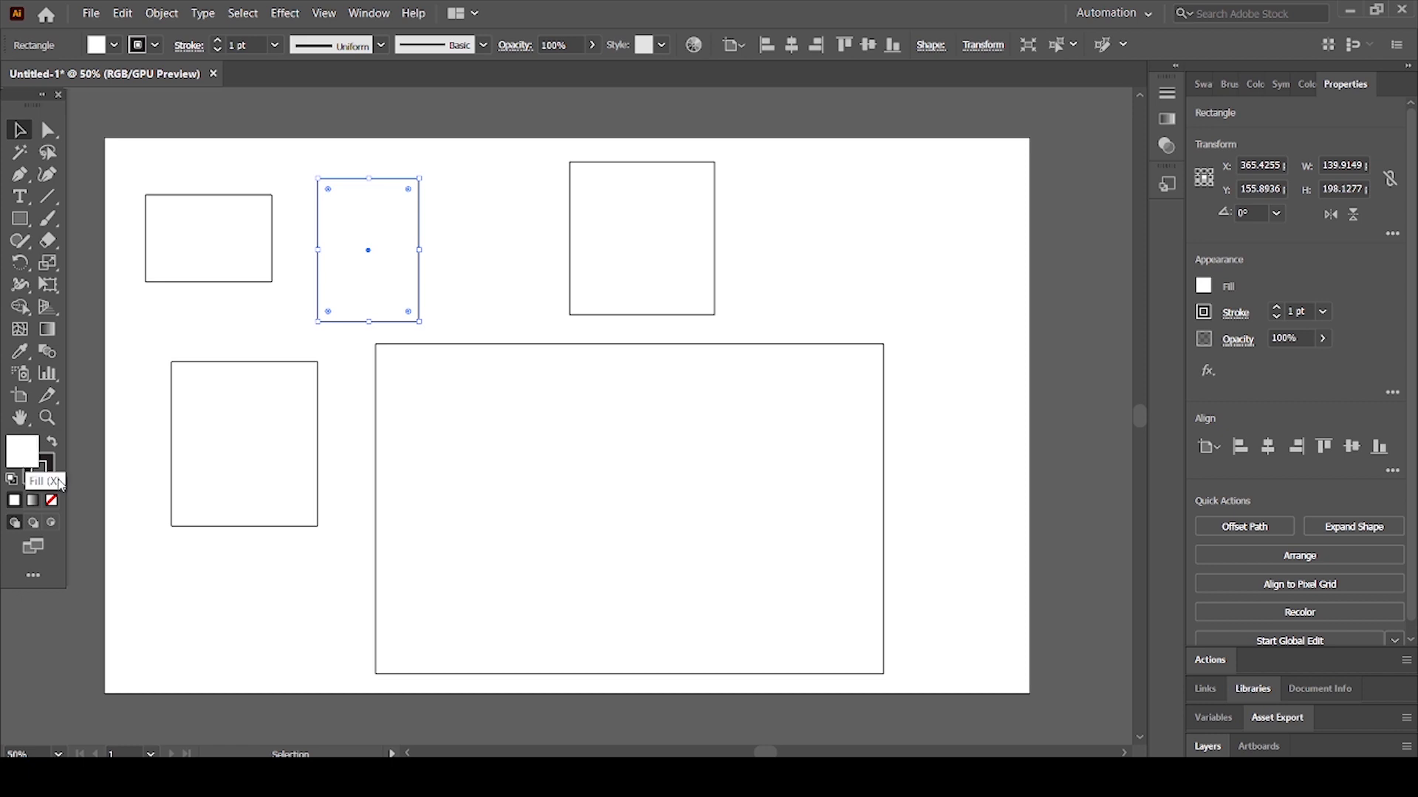
# Step: Fill the tall, narrow upper rectangle with yellow-green cfdd17 using the Color Picker, and clear the selection
pyautogui.doubleClick(31, 462)
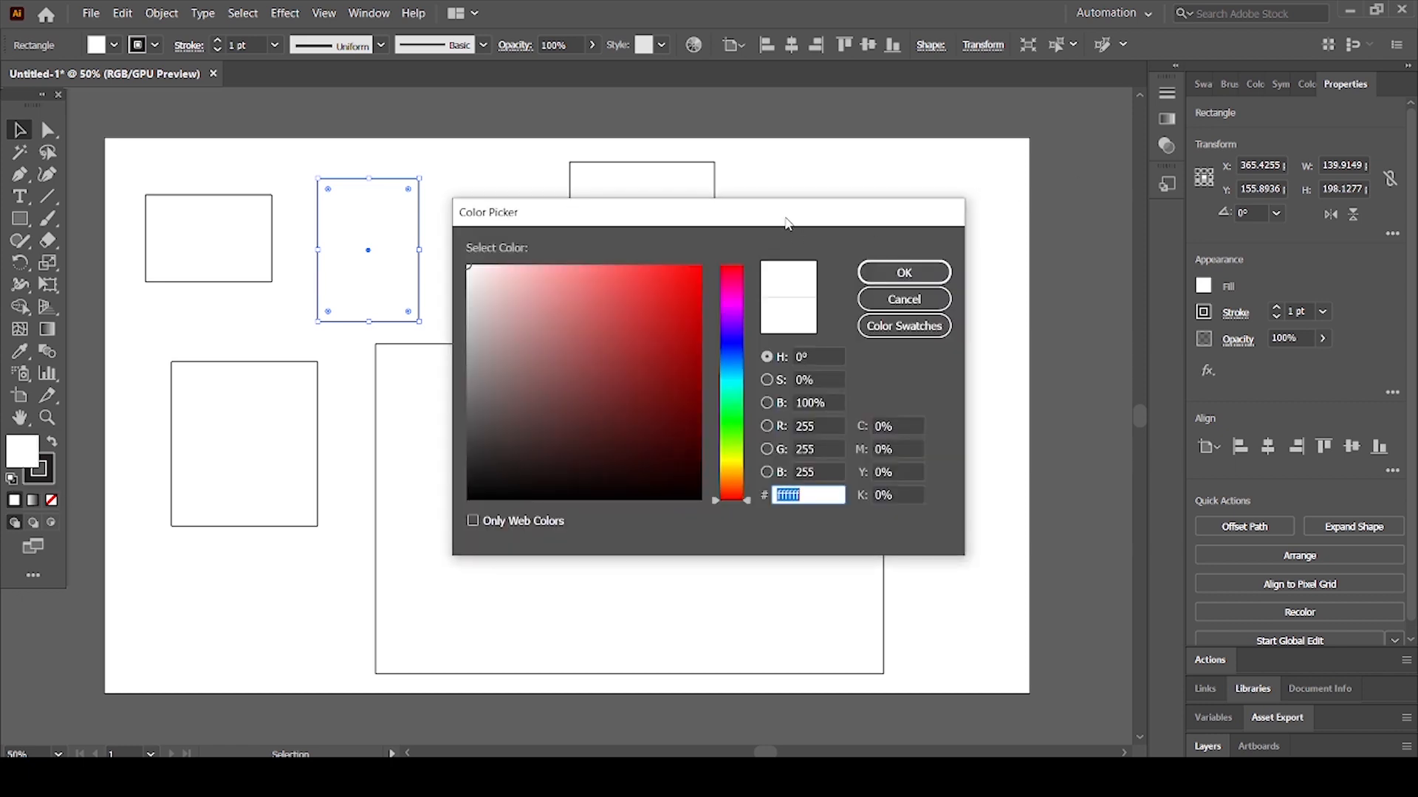
pyautogui.moveTo(787, 220); pyautogui.dragTo(1164, 126)
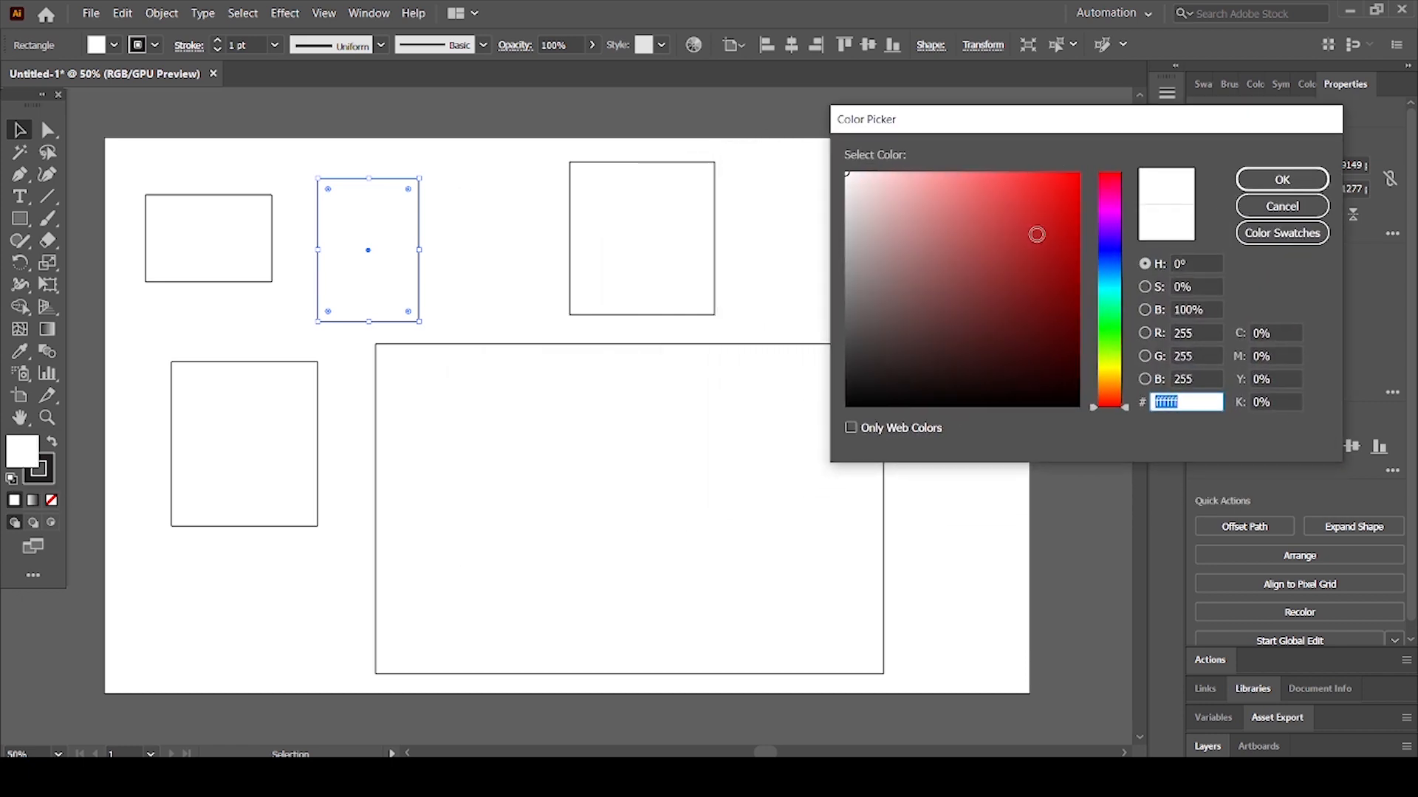
pyautogui.moveTo(1113, 397); pyautogui.dragTo(1123, 247)
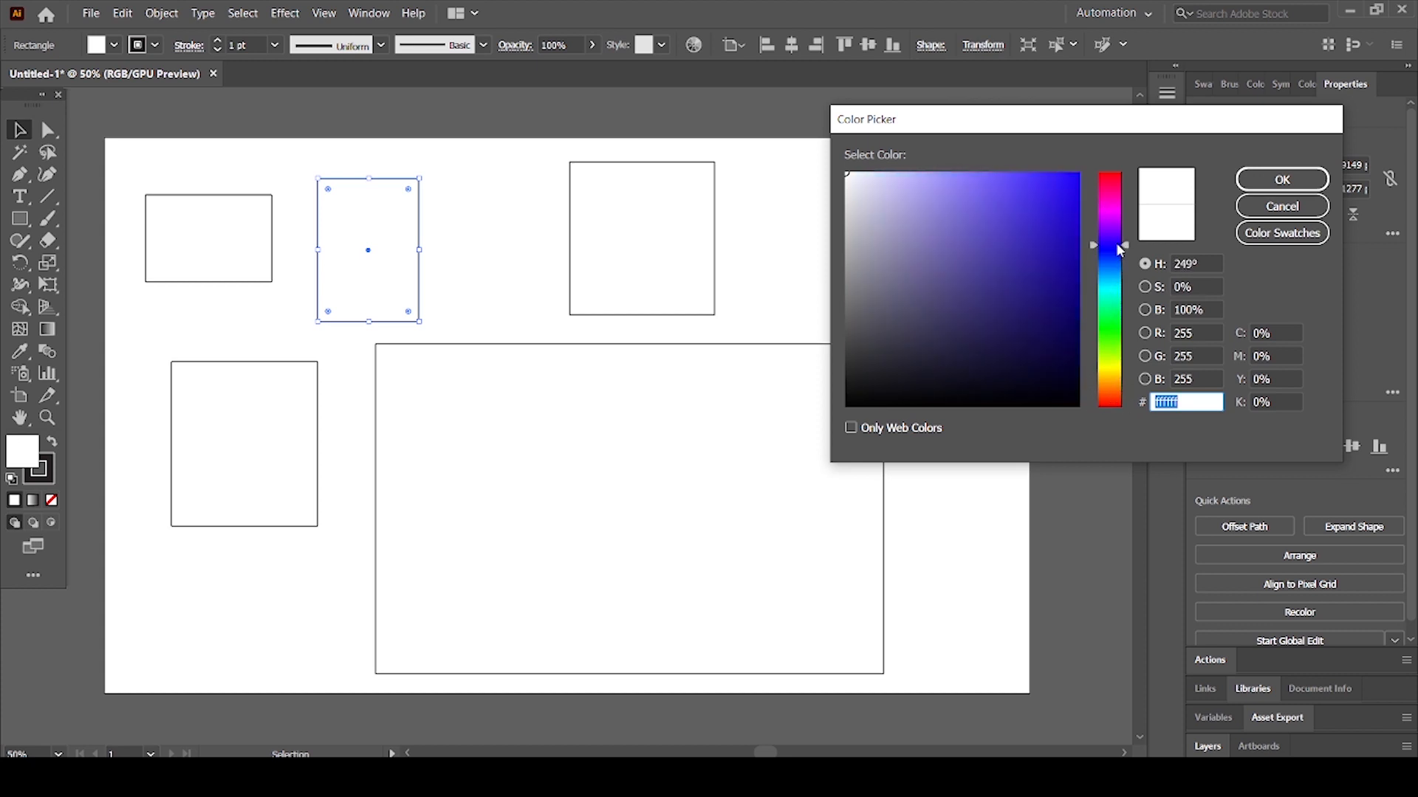
pyautogui.moveTo(1026, 240); pyautogui.dragTo(950, 329)
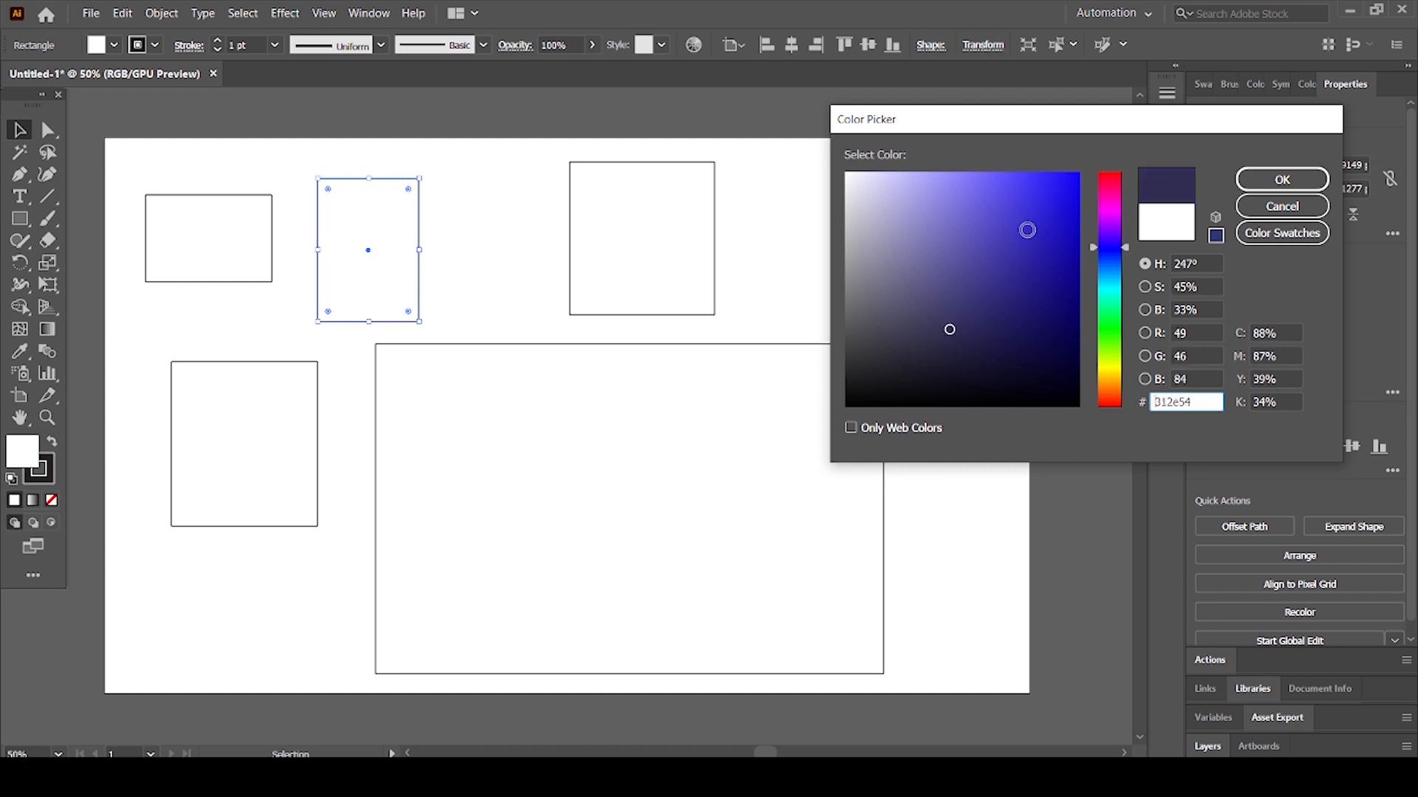
pyautogui.click(1027, 230)
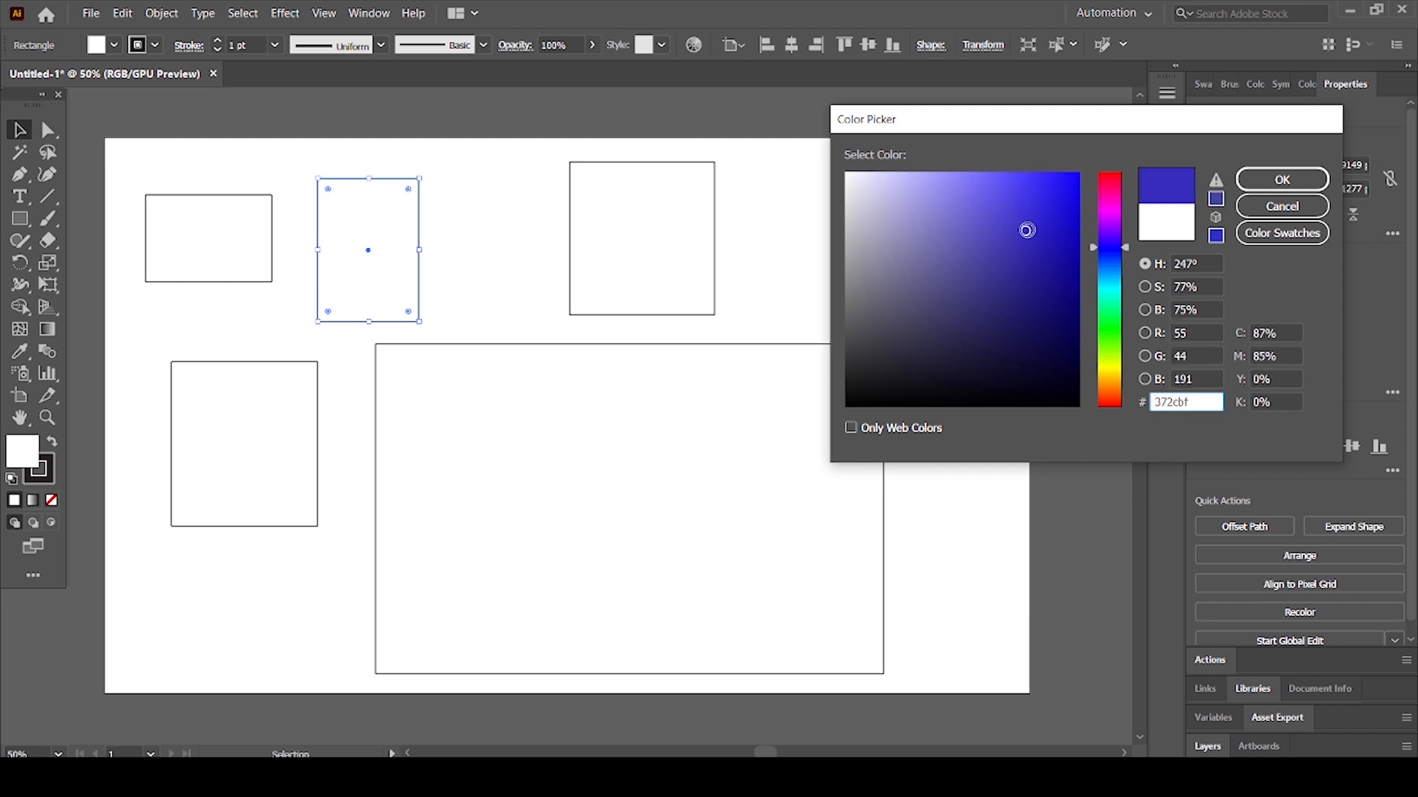
pyautogui.click(1110, 366)
pyautogui.click(1056, 203)
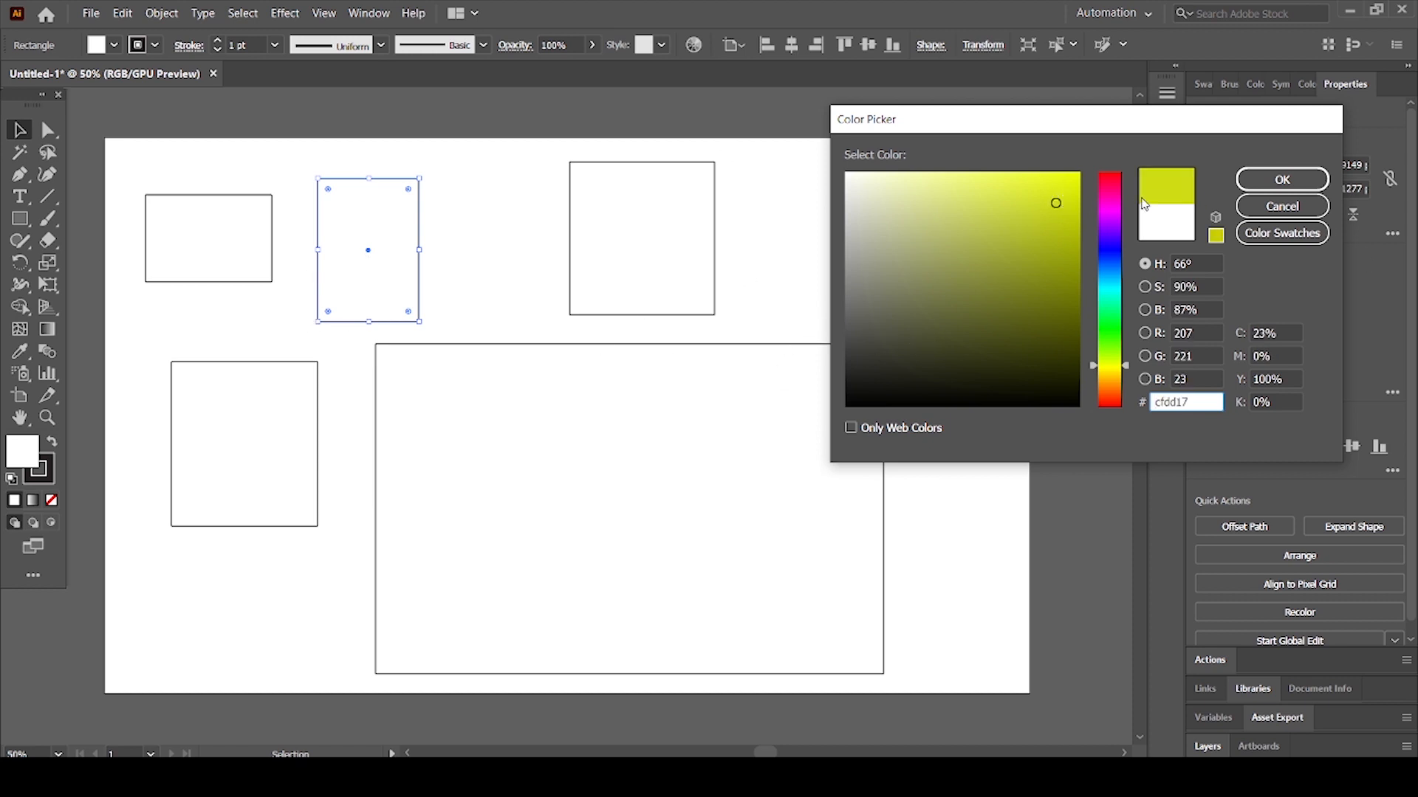
pyautogui.click(1285, 206)
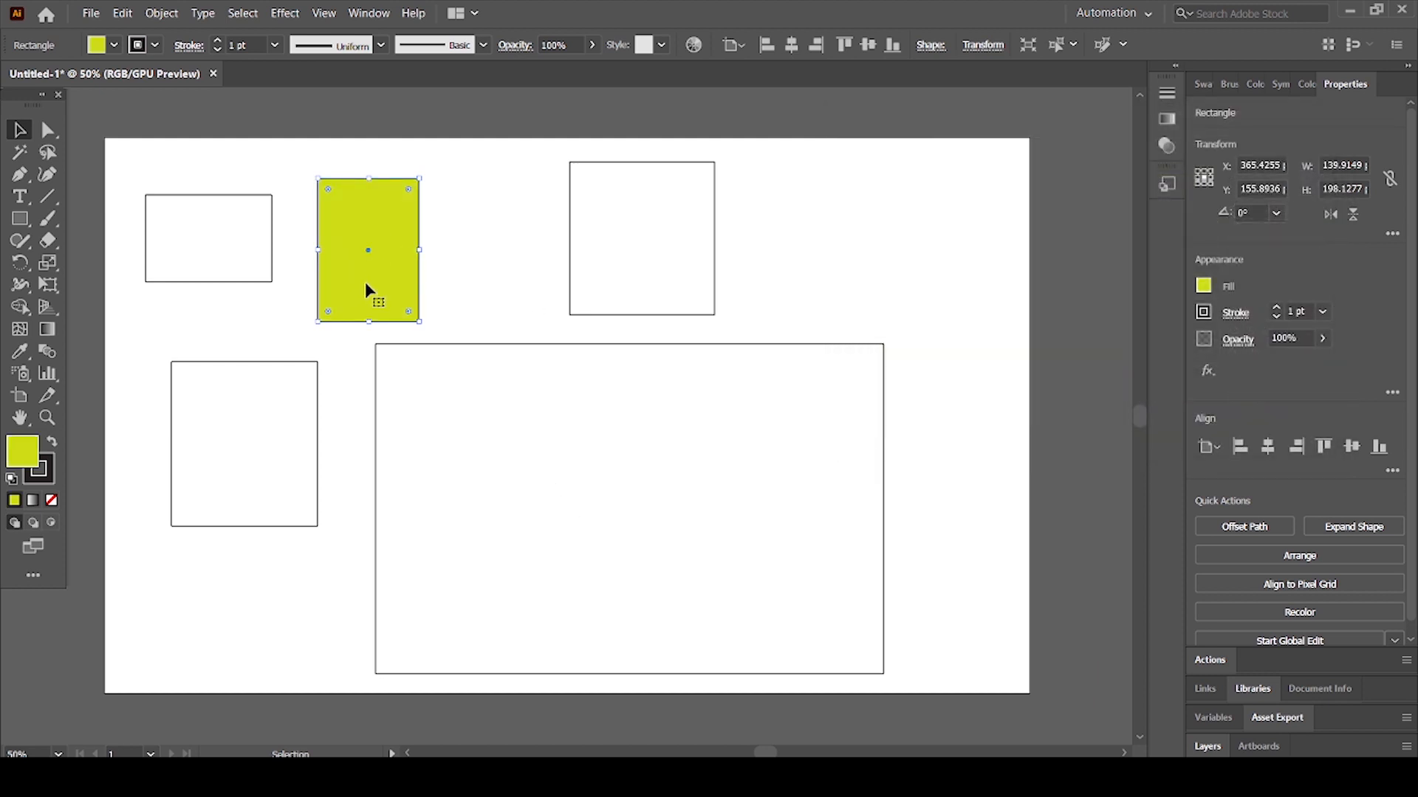
pyautogui.click(452, 291)
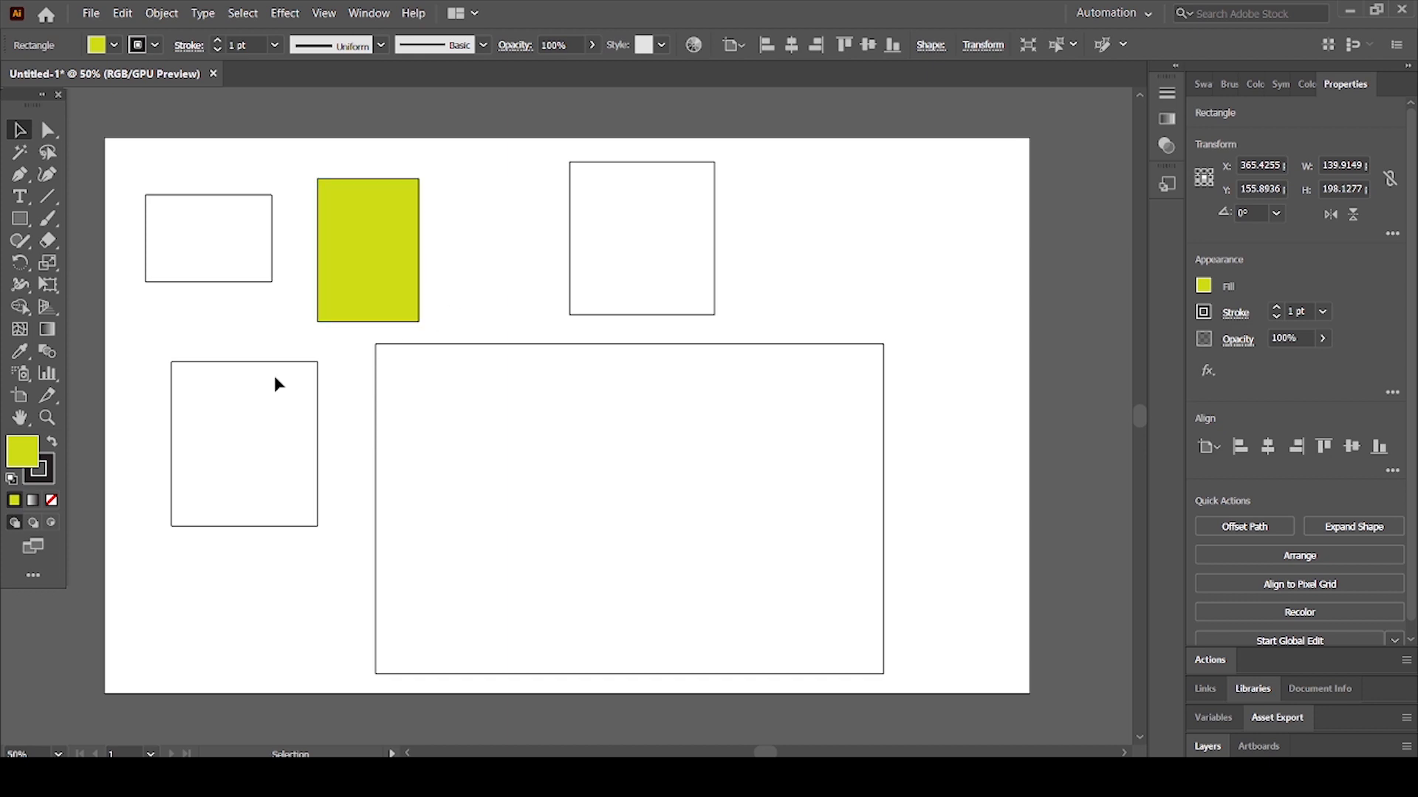
# Step: Set the stroke colour to bright pinkish red ff064d with no object selected
pyautogui.click(47, 480)
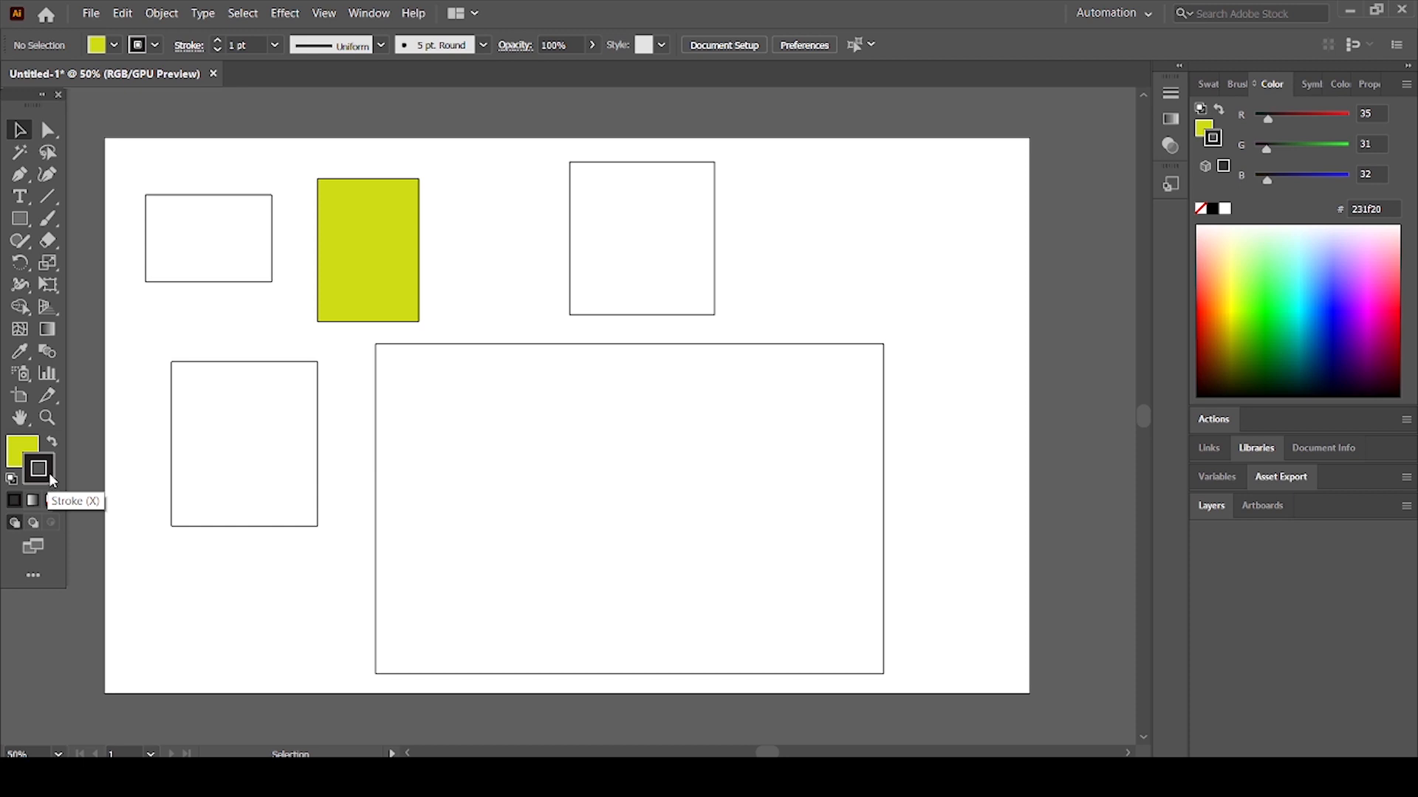
pyautogui.doubleClick(44, 477)
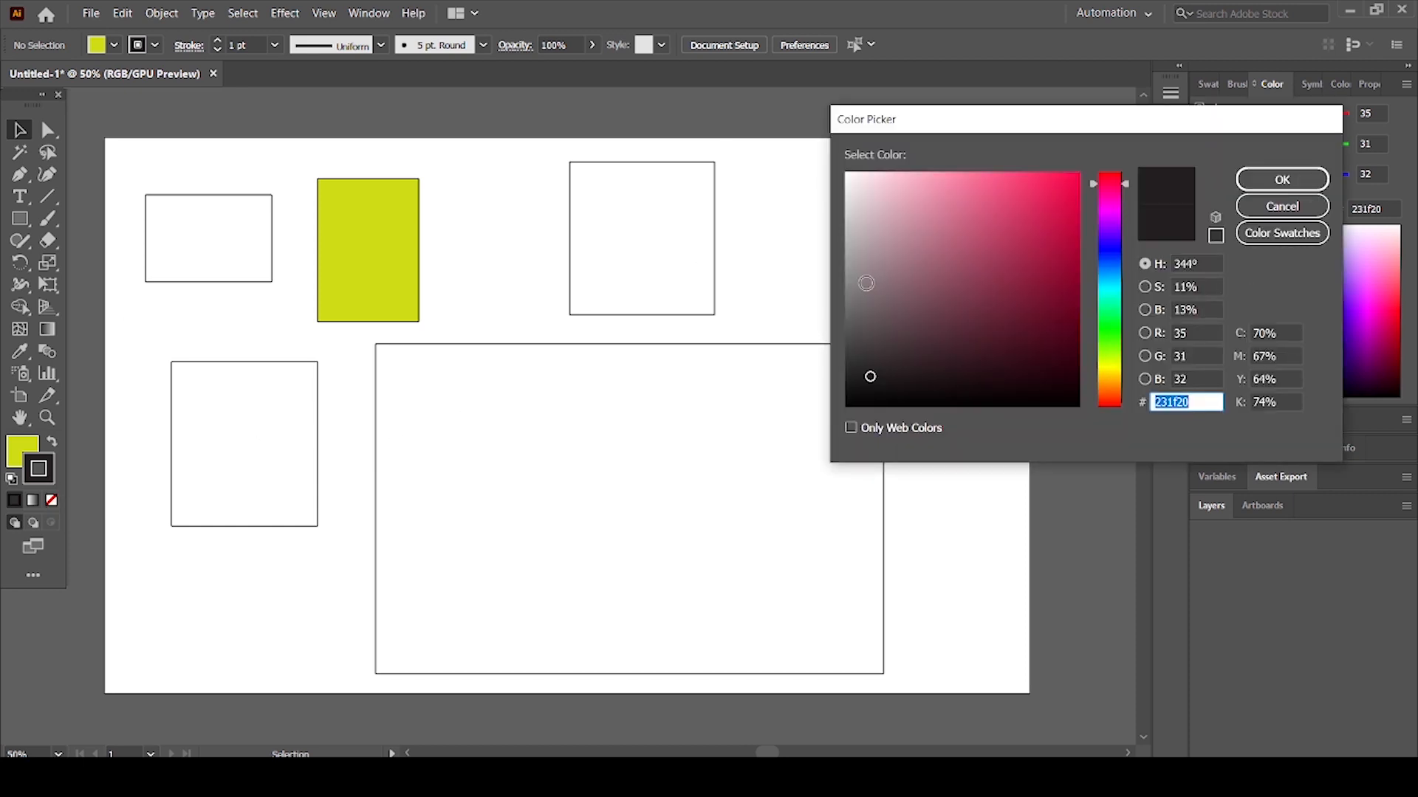
pyautogui.moveTo(1006, 273)
pyautogui.mouseDown()
pyautogui.moveTo(1070, 209)
pyautogui.moveTo(1075, 171)
pyautogui.mouseUp()
pyautogui.click(1264, 182)
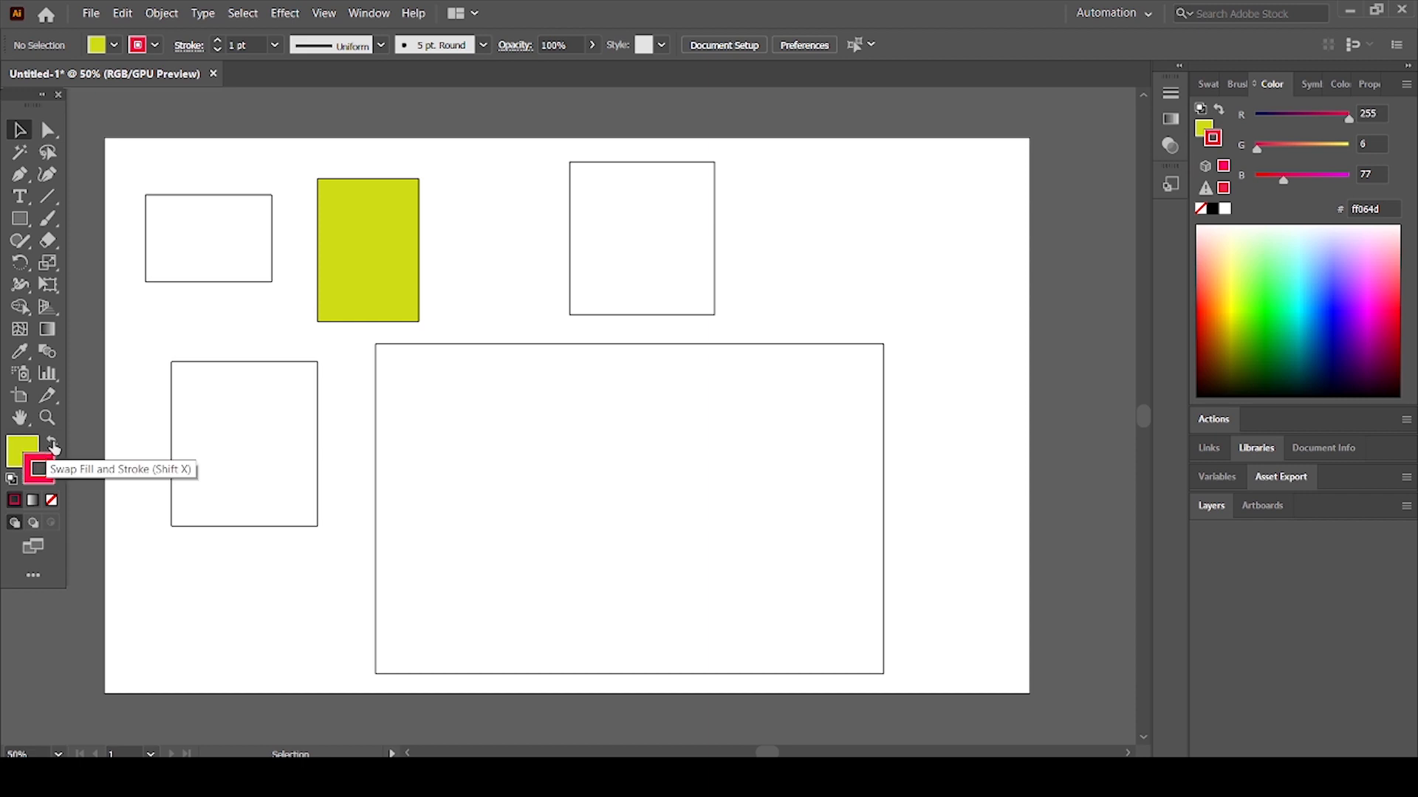
# Step: Swap the fill and stroke colours so the fill is ff064d and the stroke cfdd17, leaving the fill active
pyautogui.click(54, 447)
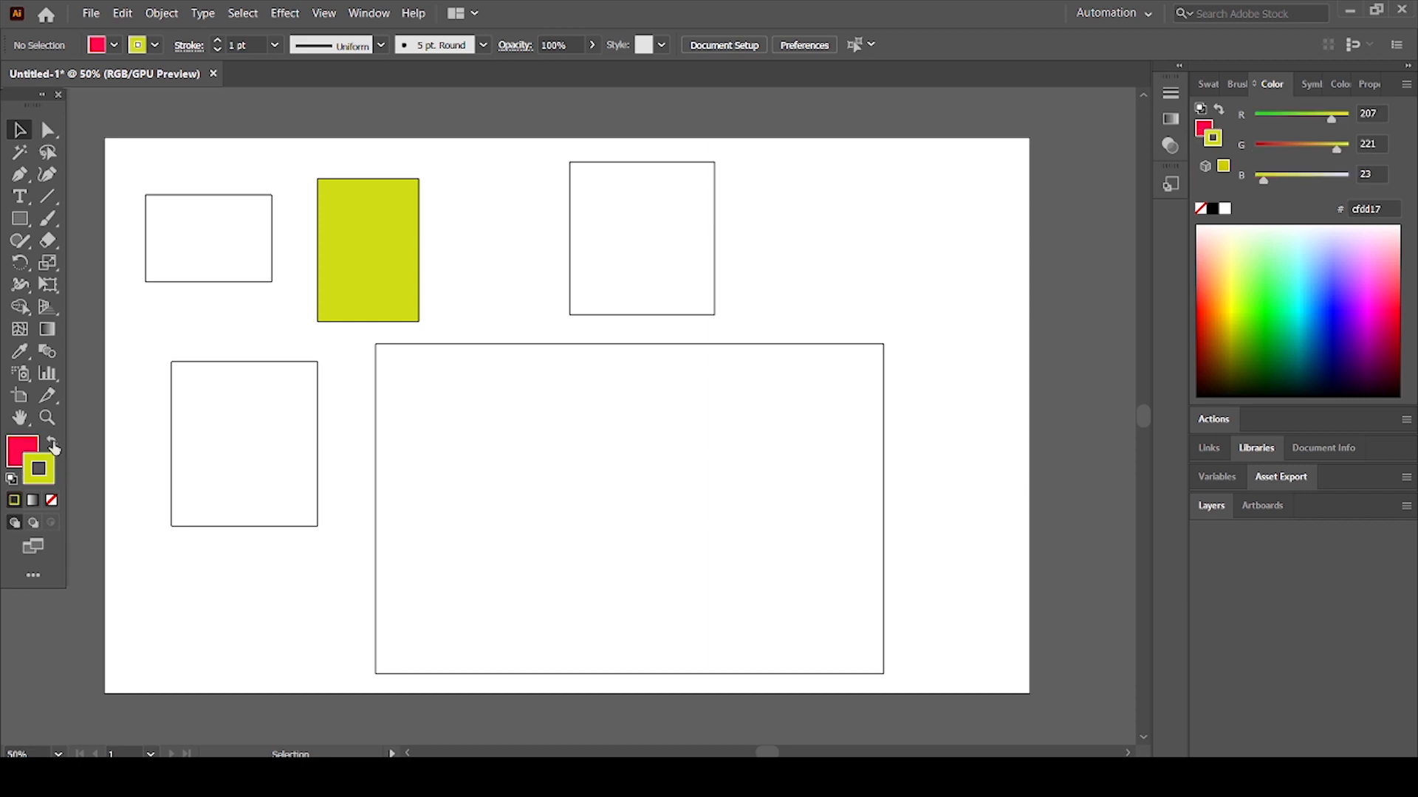
pyautogui.click(54, 446)
pyautogui.click(54, 446)
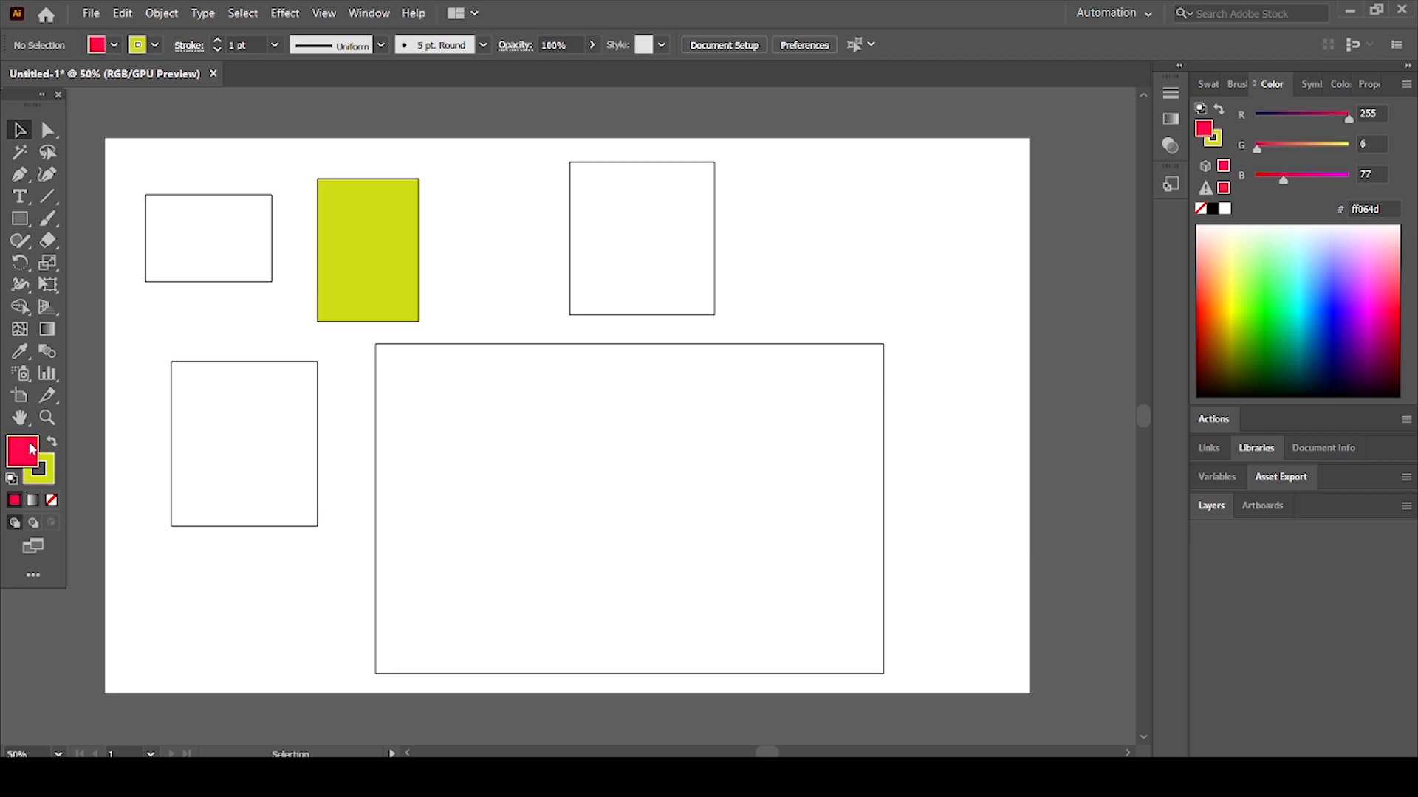
pyautogui.click(49, 478)
pyautogui.click(26, 459)
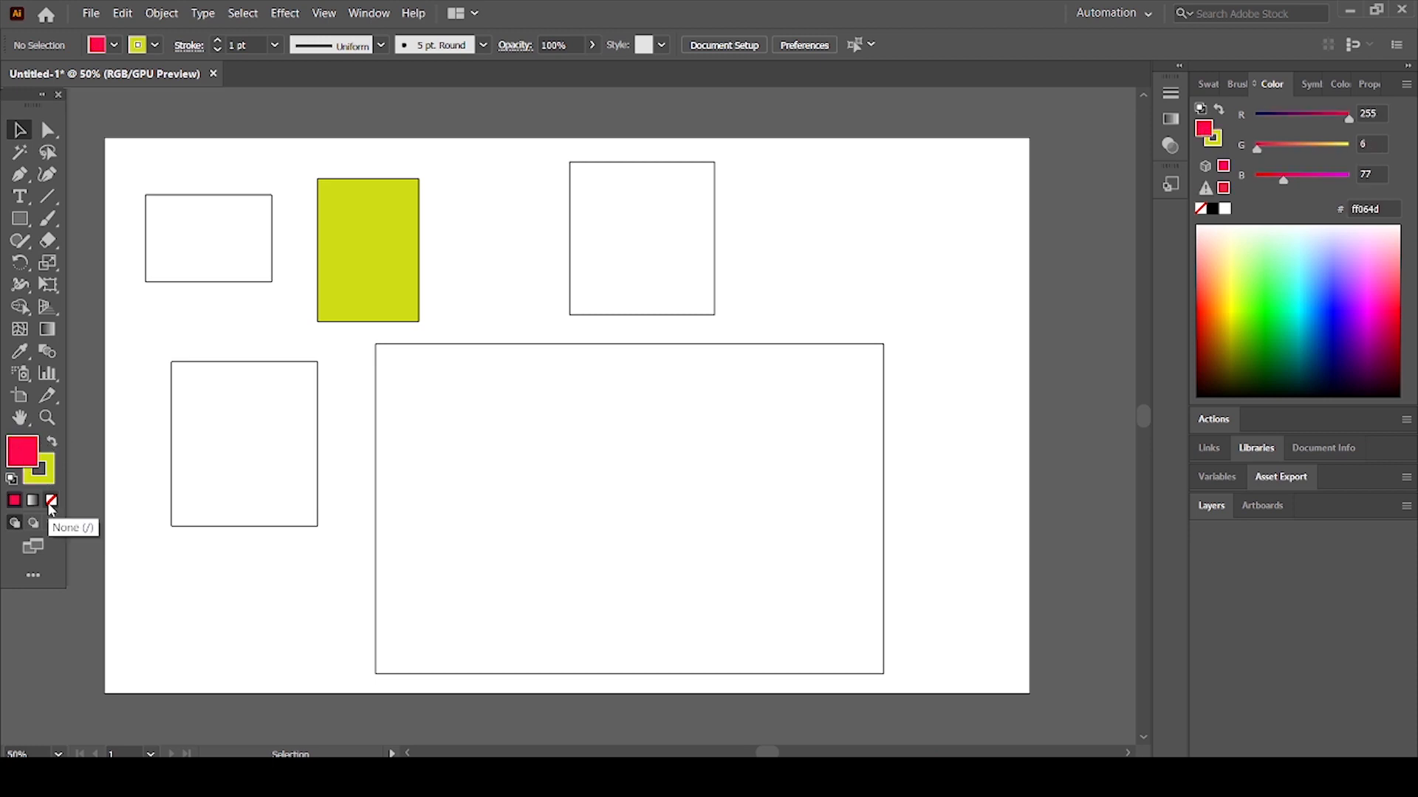
# Step: Fill the nearly square rectangle above the large one with dark crimson 8e2543, and clear the selection
pyautogui.click(683, 219)
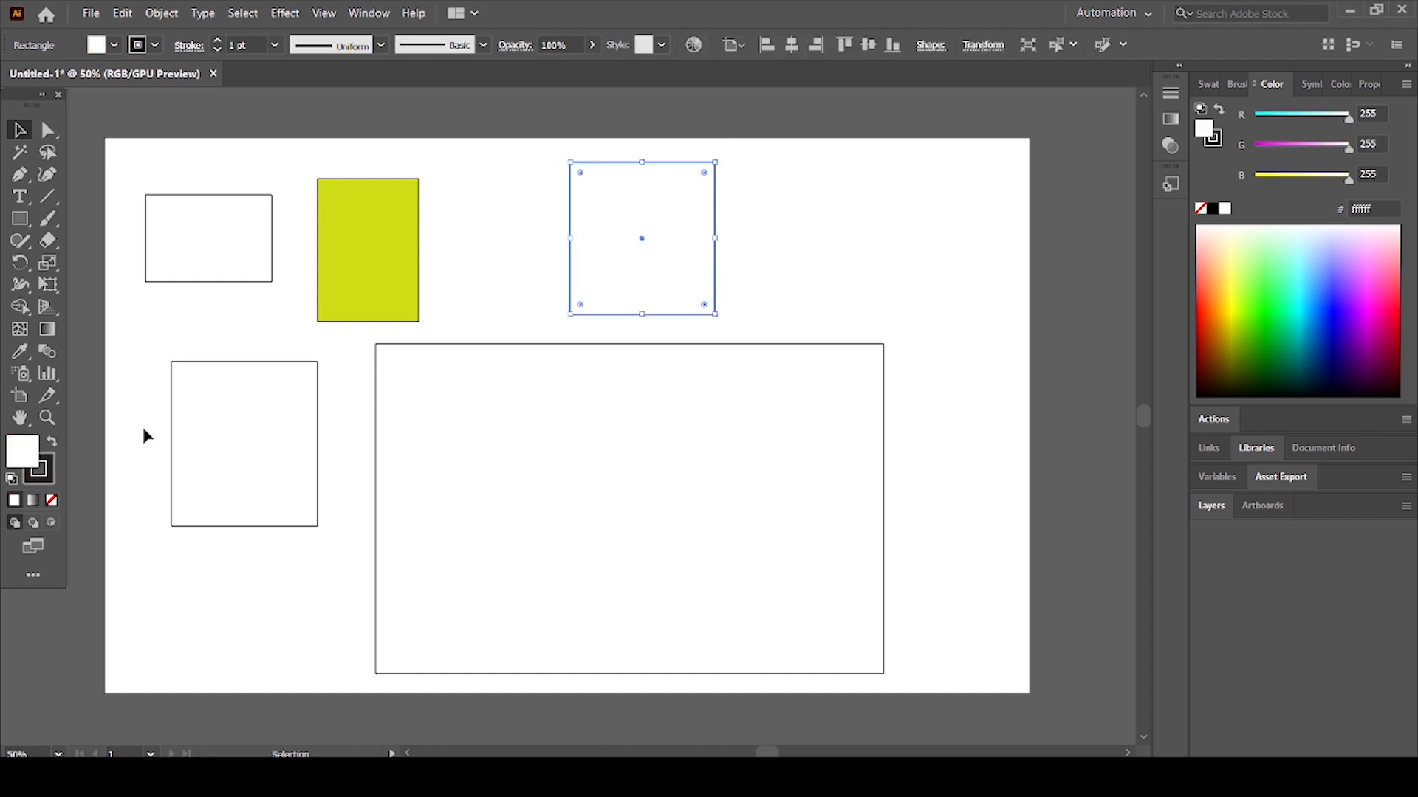
pyautogui.doubleClick(33, 453)
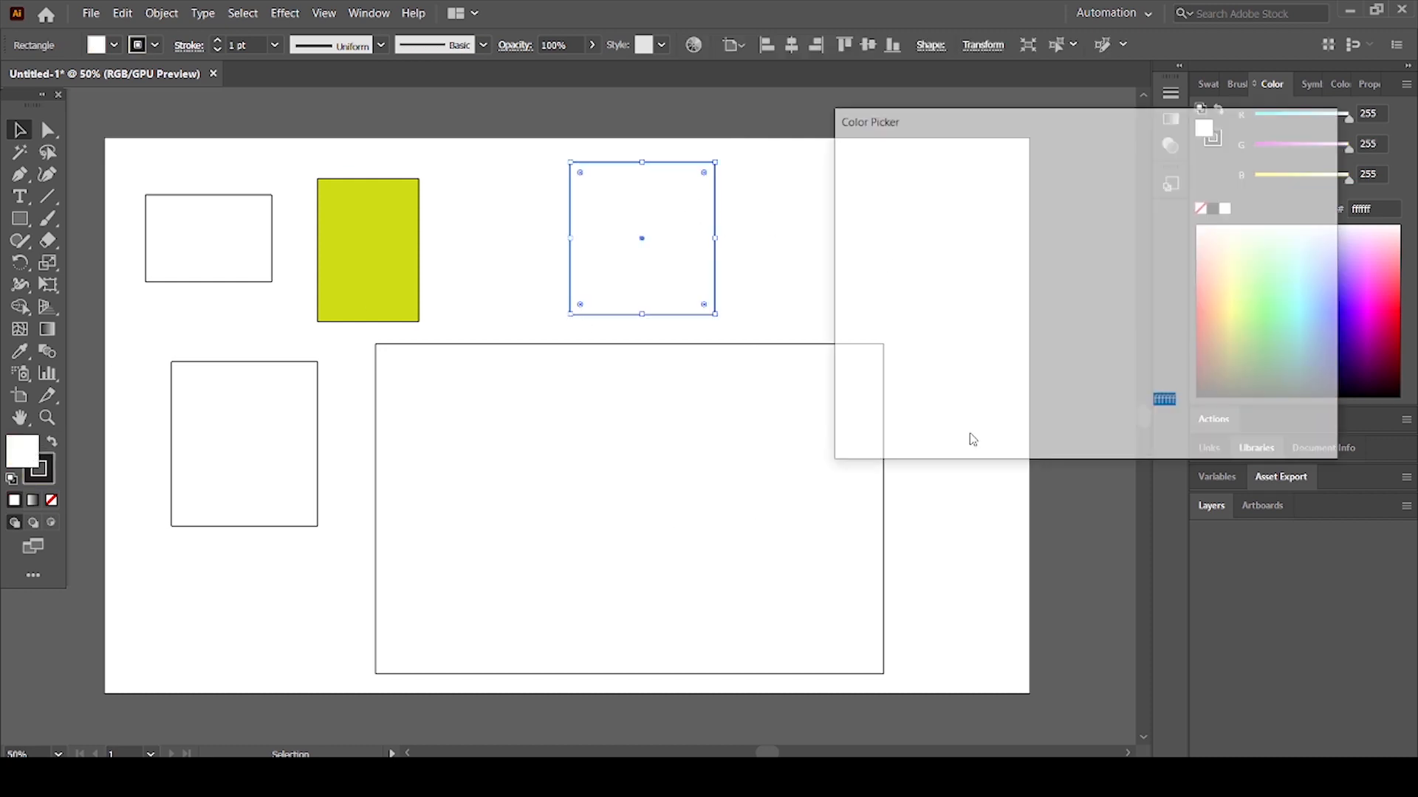
pyautogui.click(1018, 275)
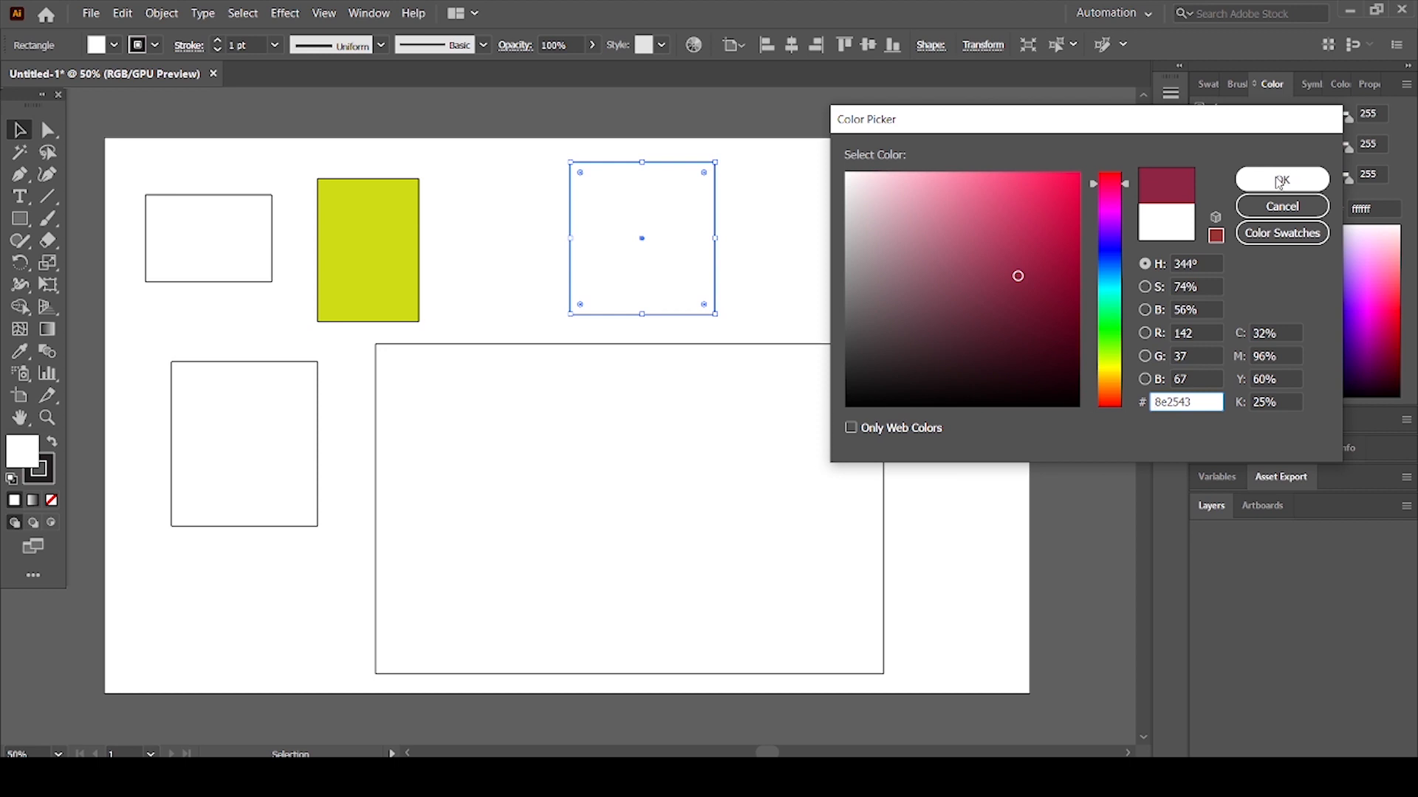
pyautogui.click(1281, 180)
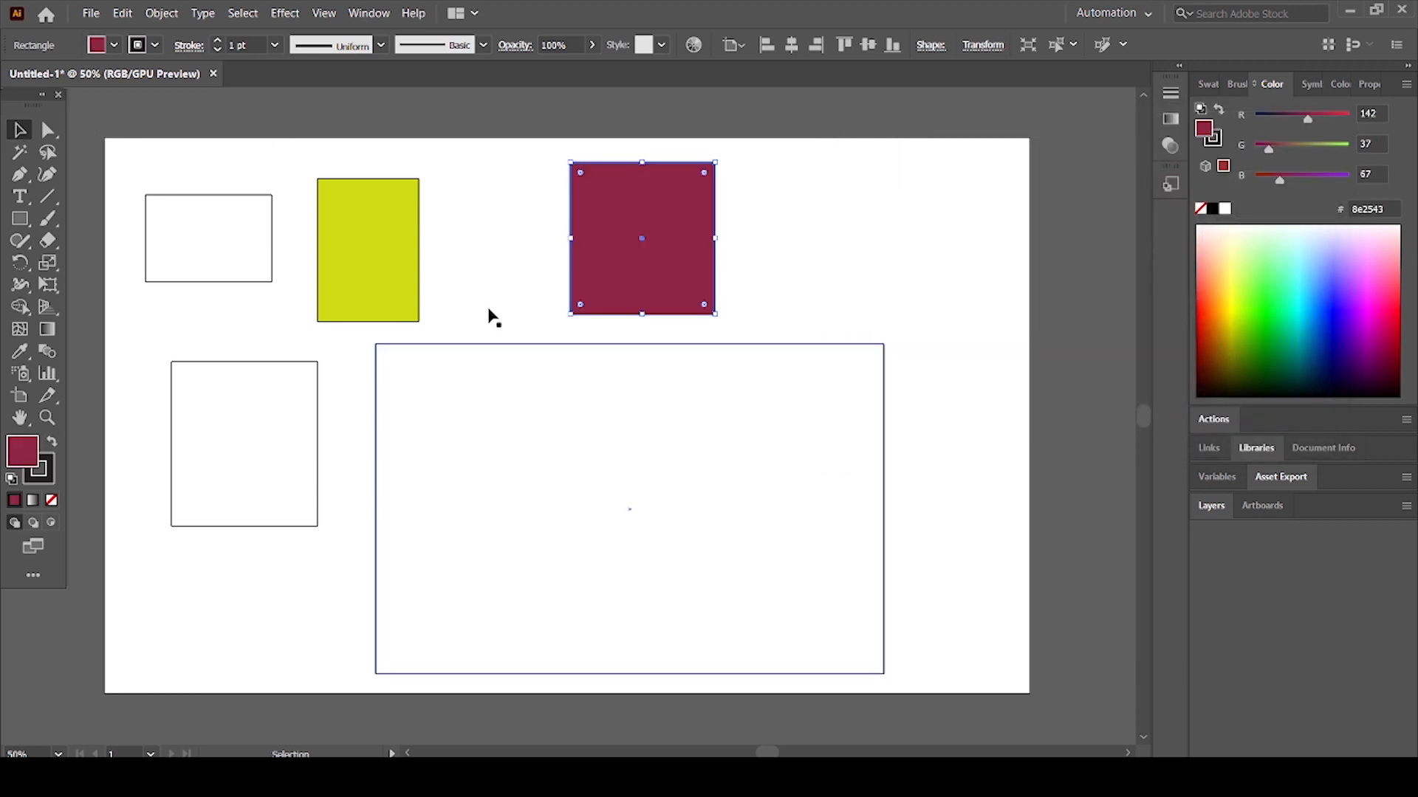
pyautogui.click(492, 256)
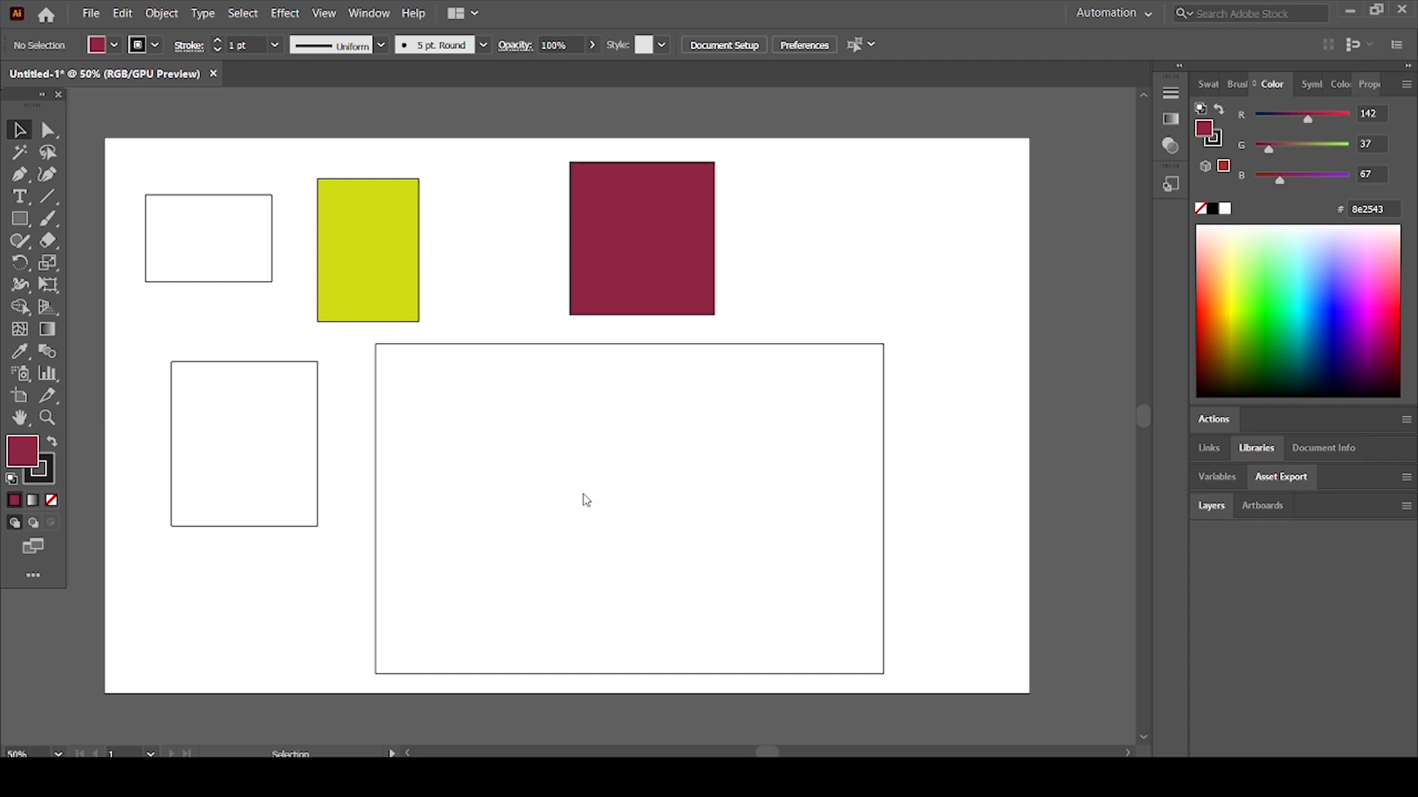
# Step: Show the document properties and change the crimson rectangle's fill to the dark red preset swatch
pyautogui.click(1370, 84)
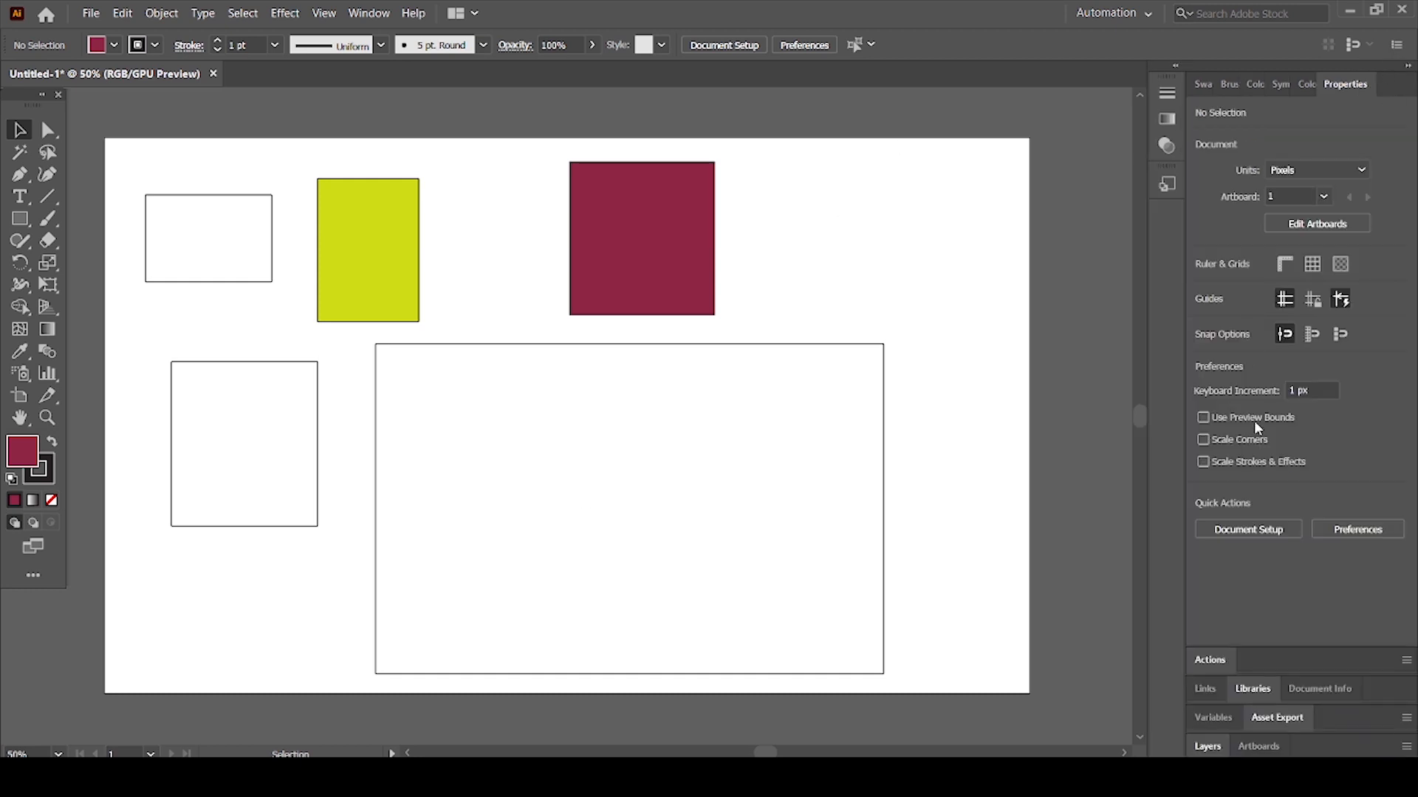
pyautogui.click(631, 290)
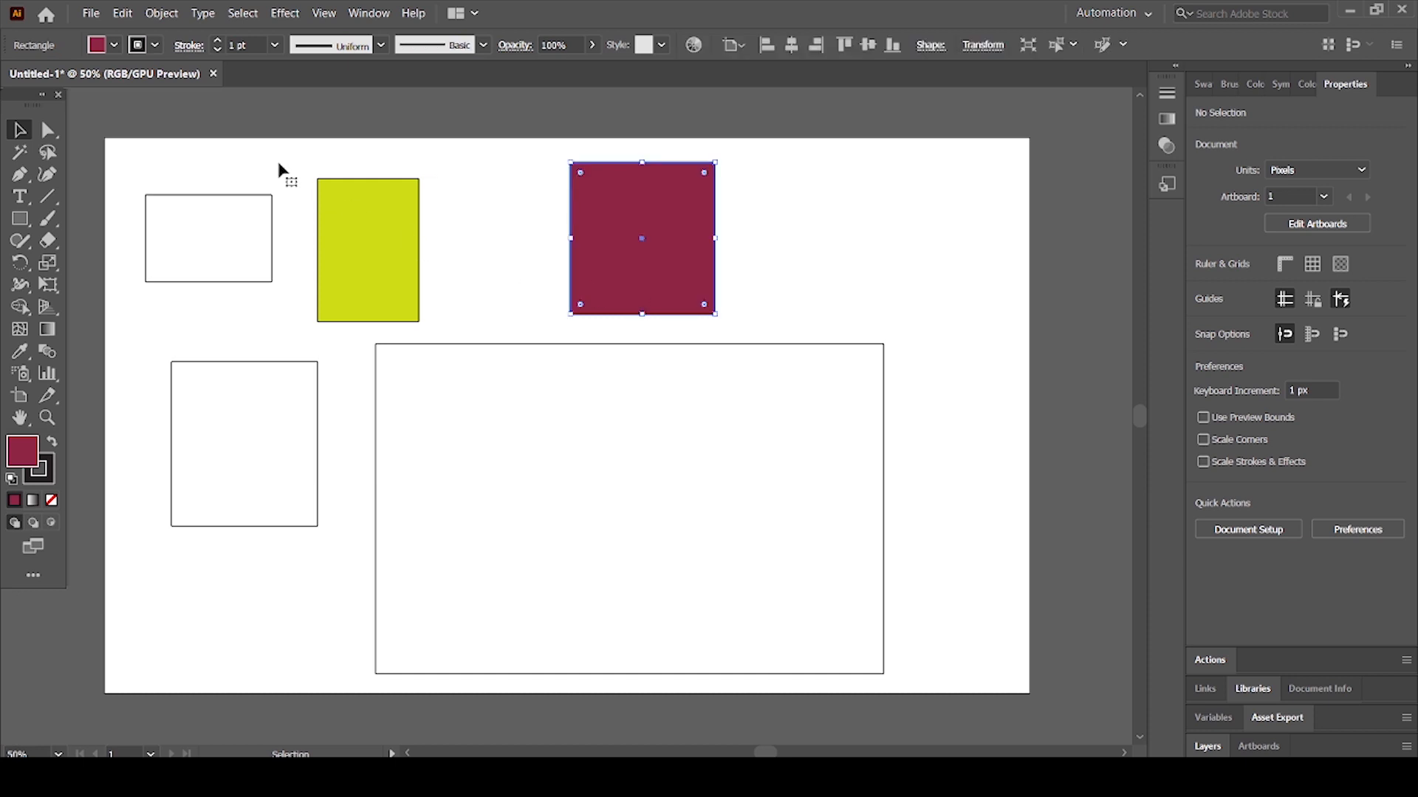
pyautogui.click(114, 46)
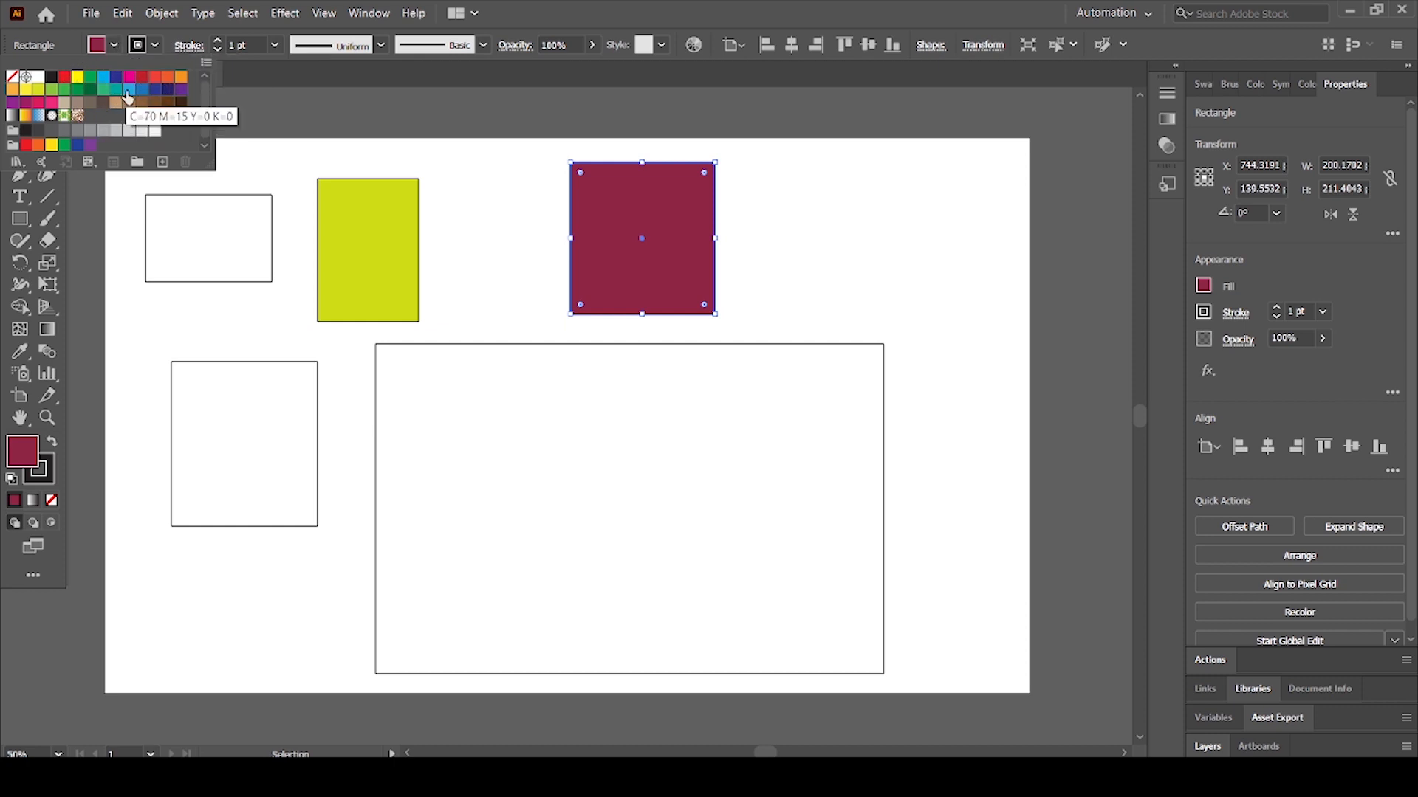
pyautogui.click(133, 89)
pyautogui.click(142, 77)
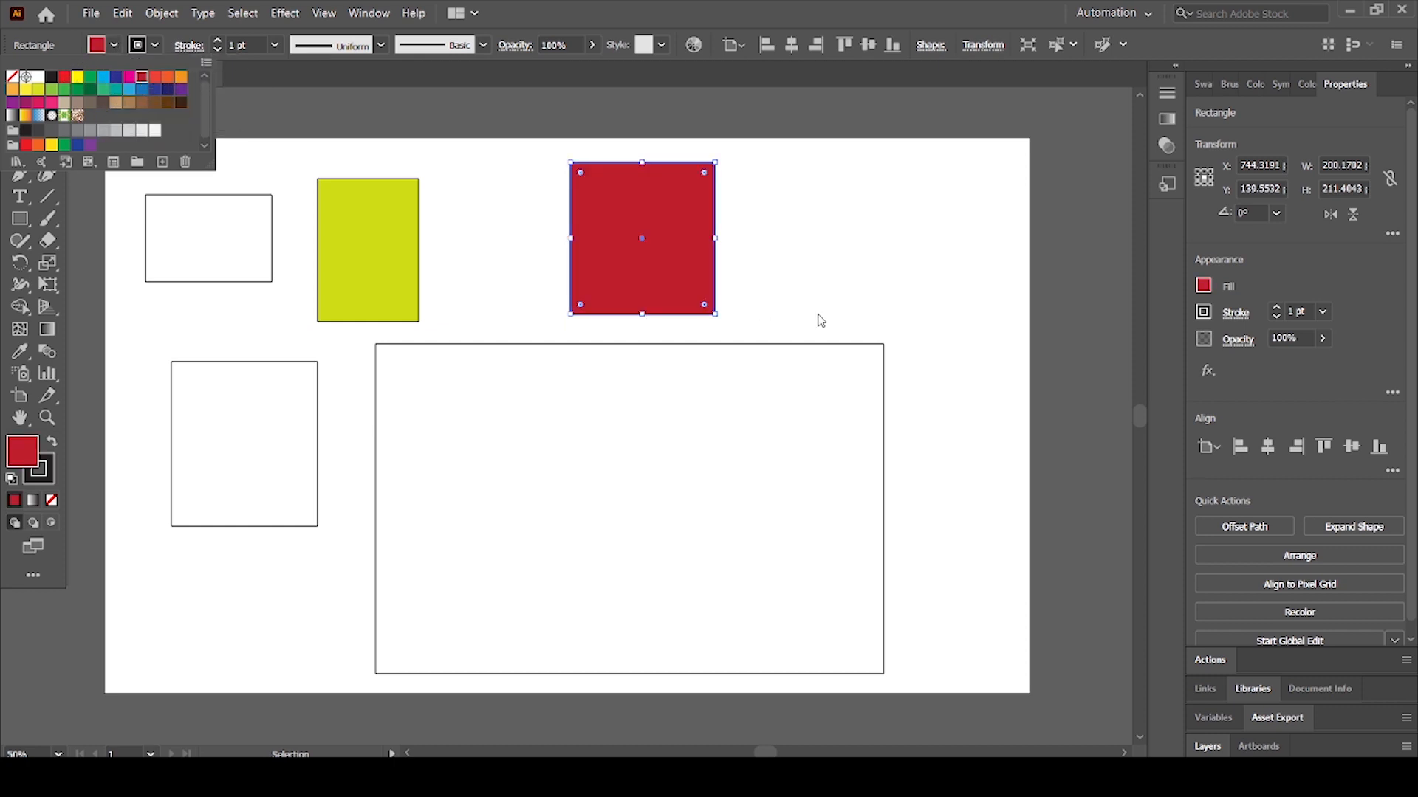
pyautogui.press('Escape')
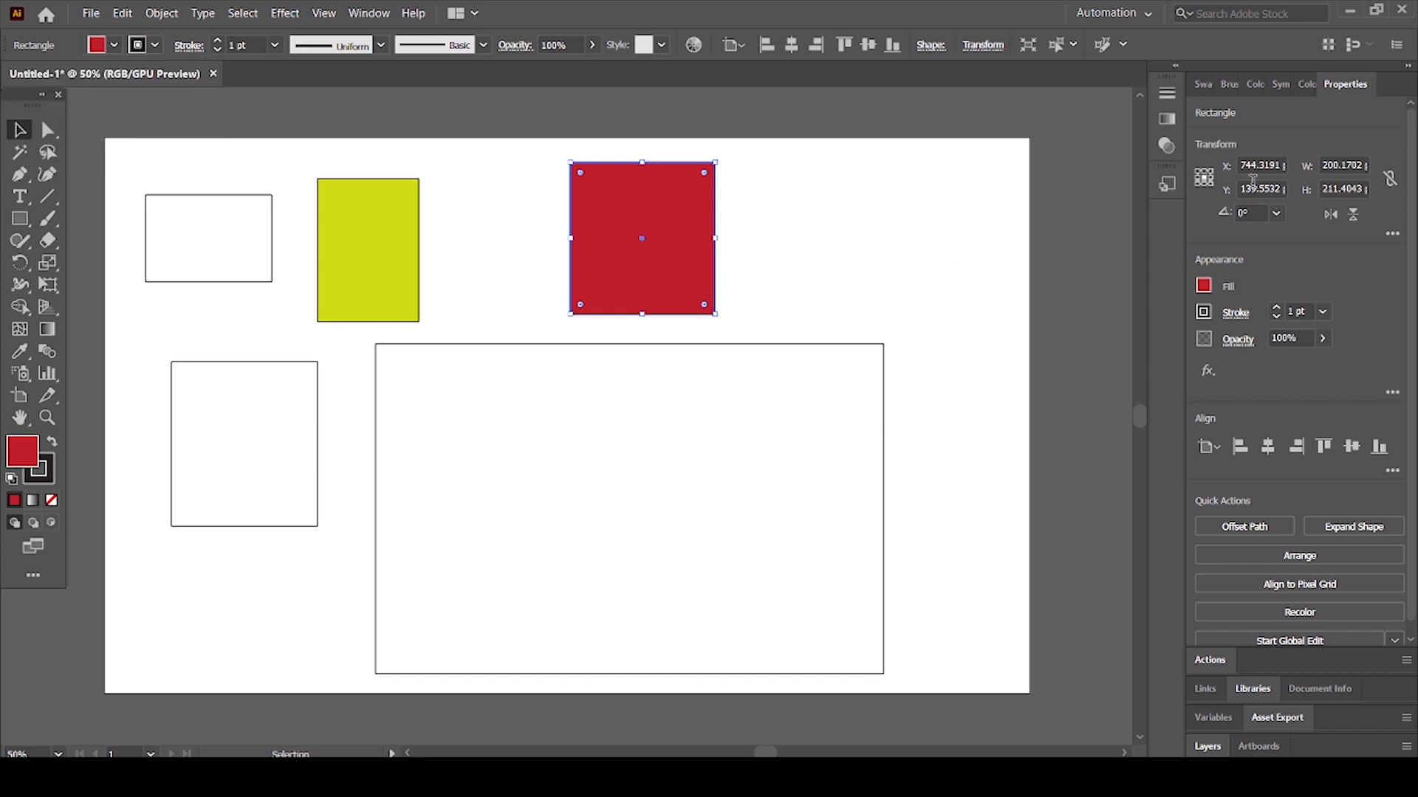
pyautogui.click(1204, 286)
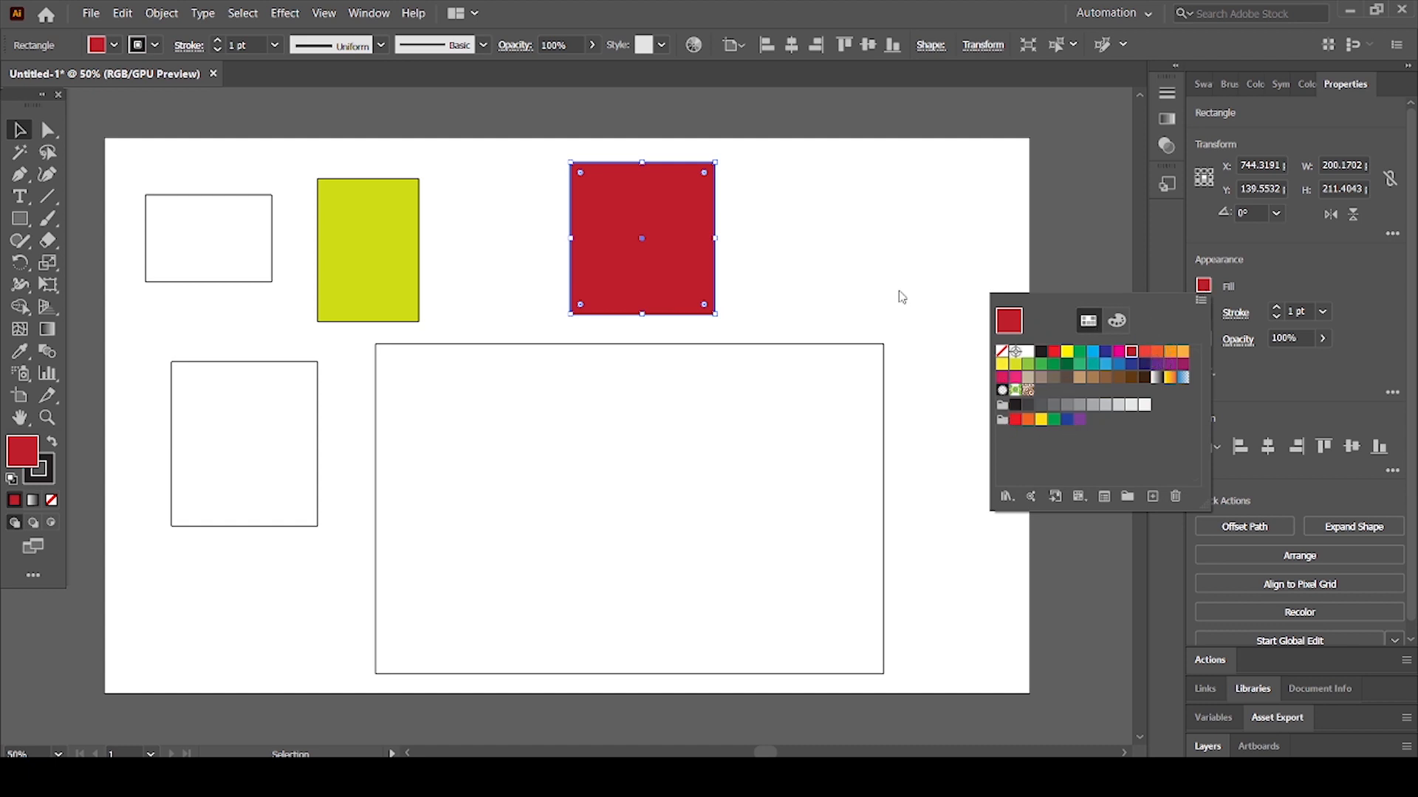
pyautogui.click(641, 528)
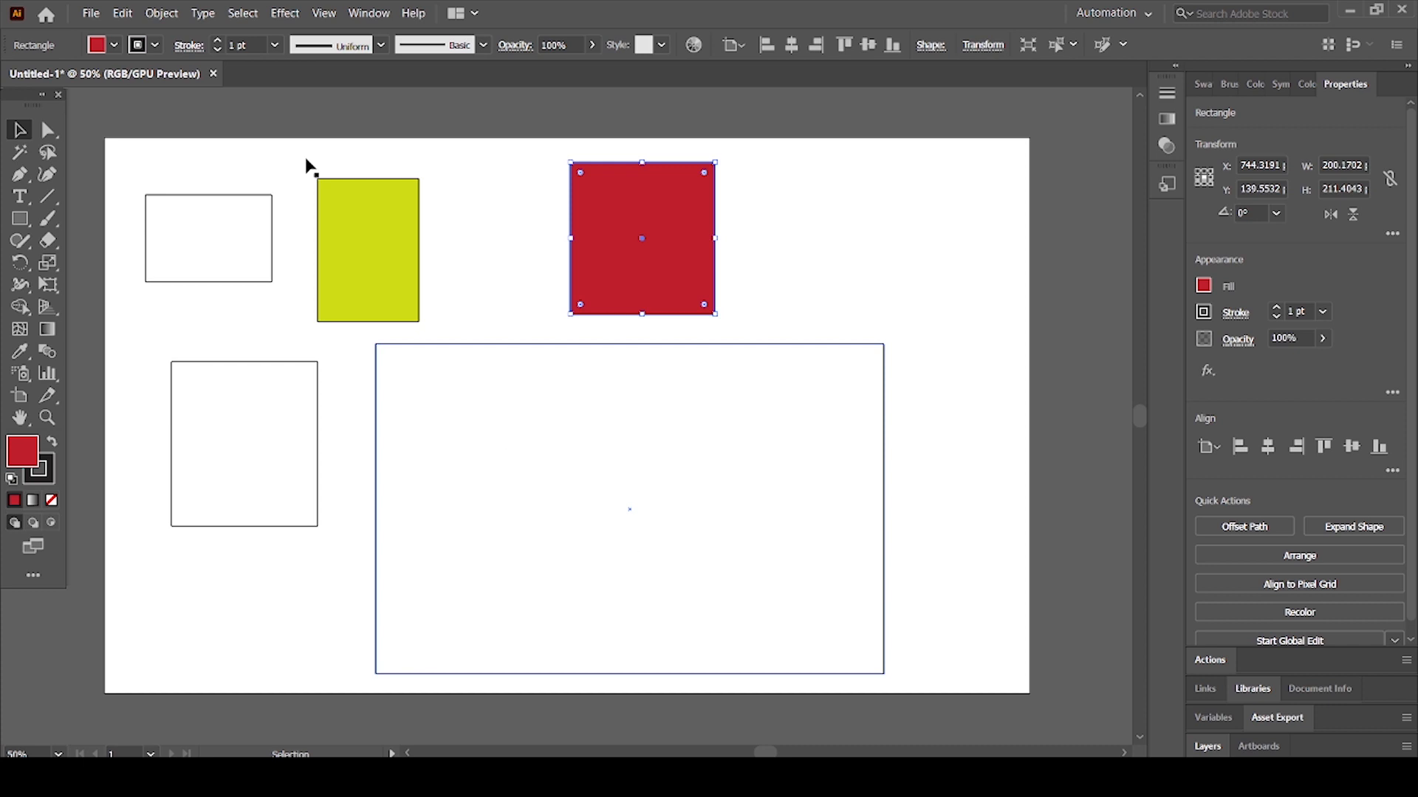
# Step: Fill the large rectangle with orange, the lower-left one with light blue and the upper-left one with green from the preset swatches
pyautogui.click(114, 45)
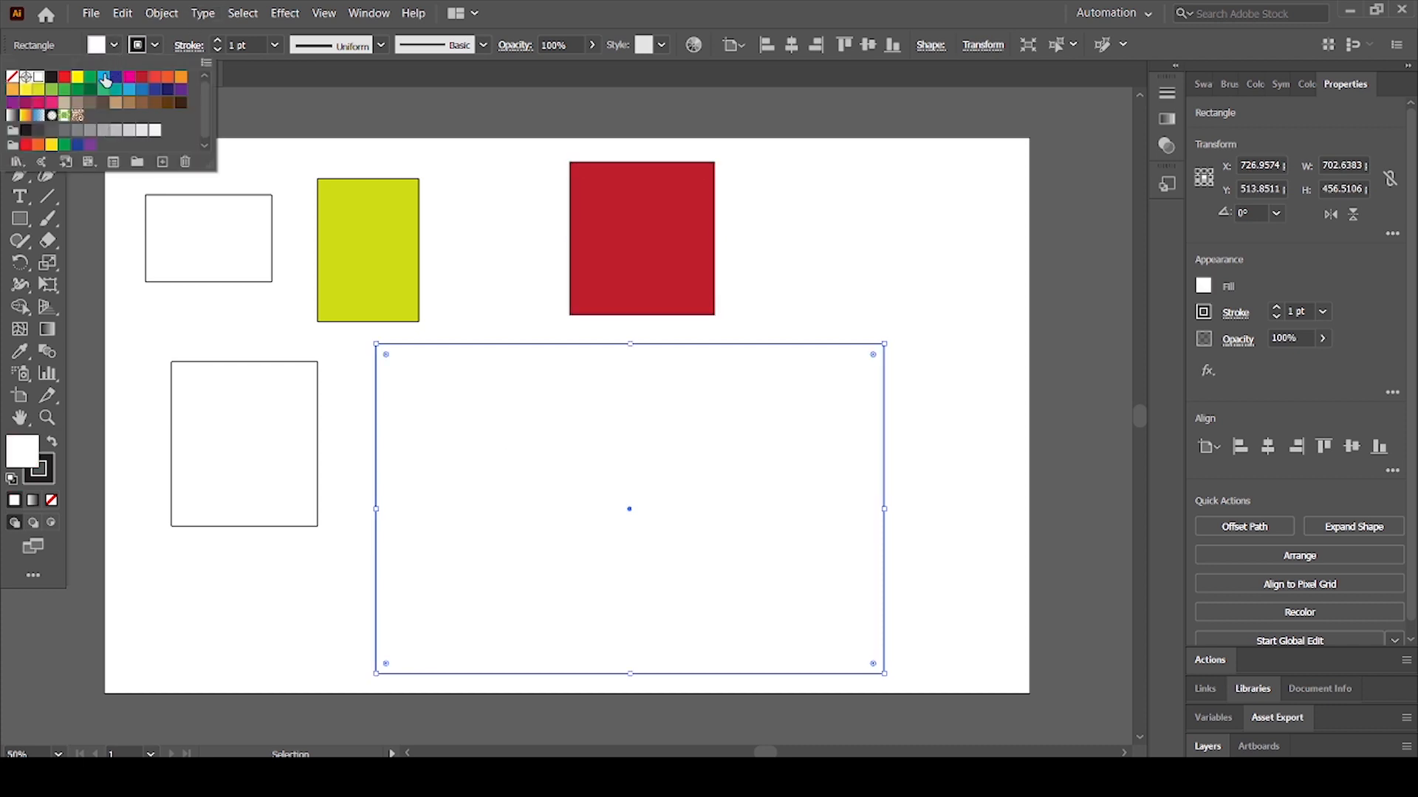
pyautogui.click(103, 77)
pyautogui.click(140, 48)
pyautogui.click(140, 48)
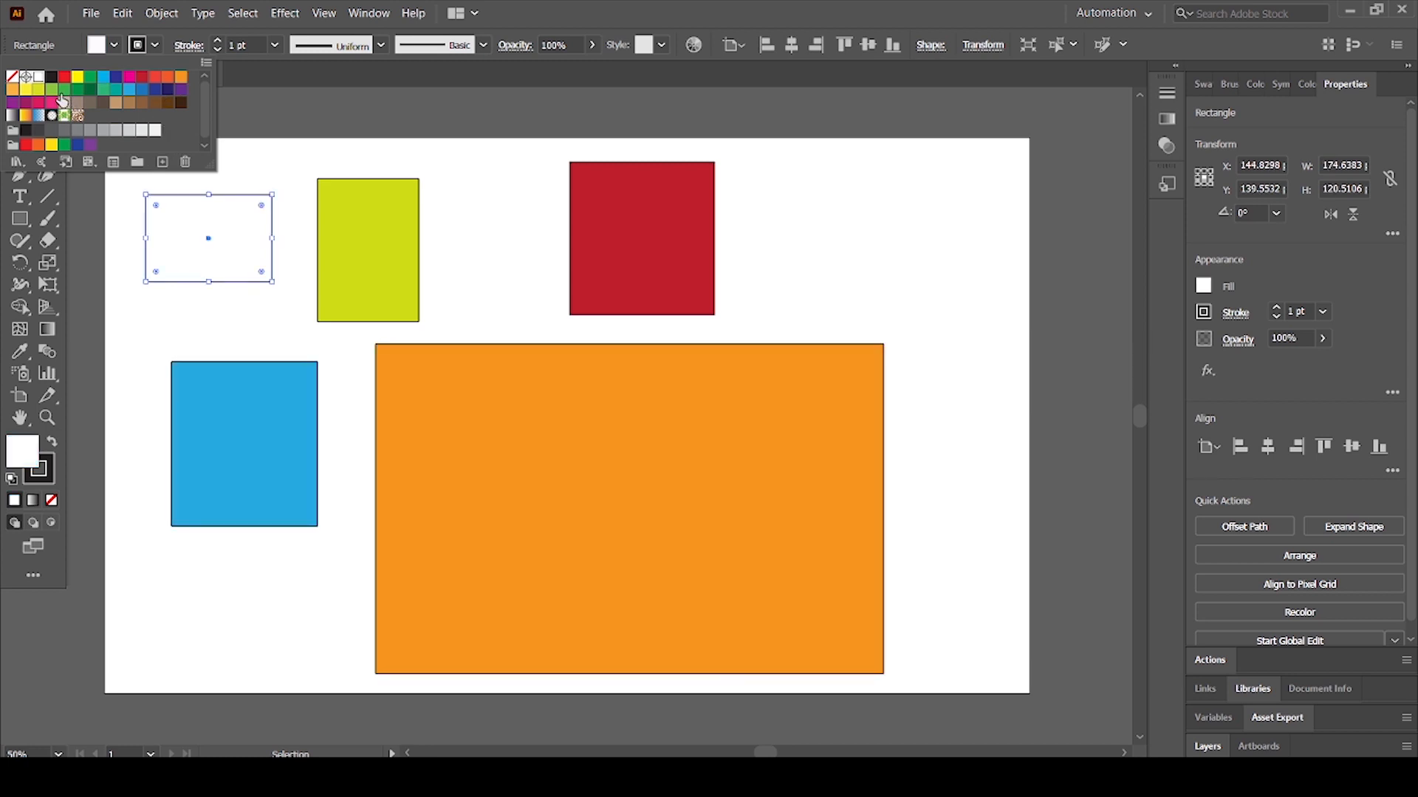
pyautogui.click(64, 89)
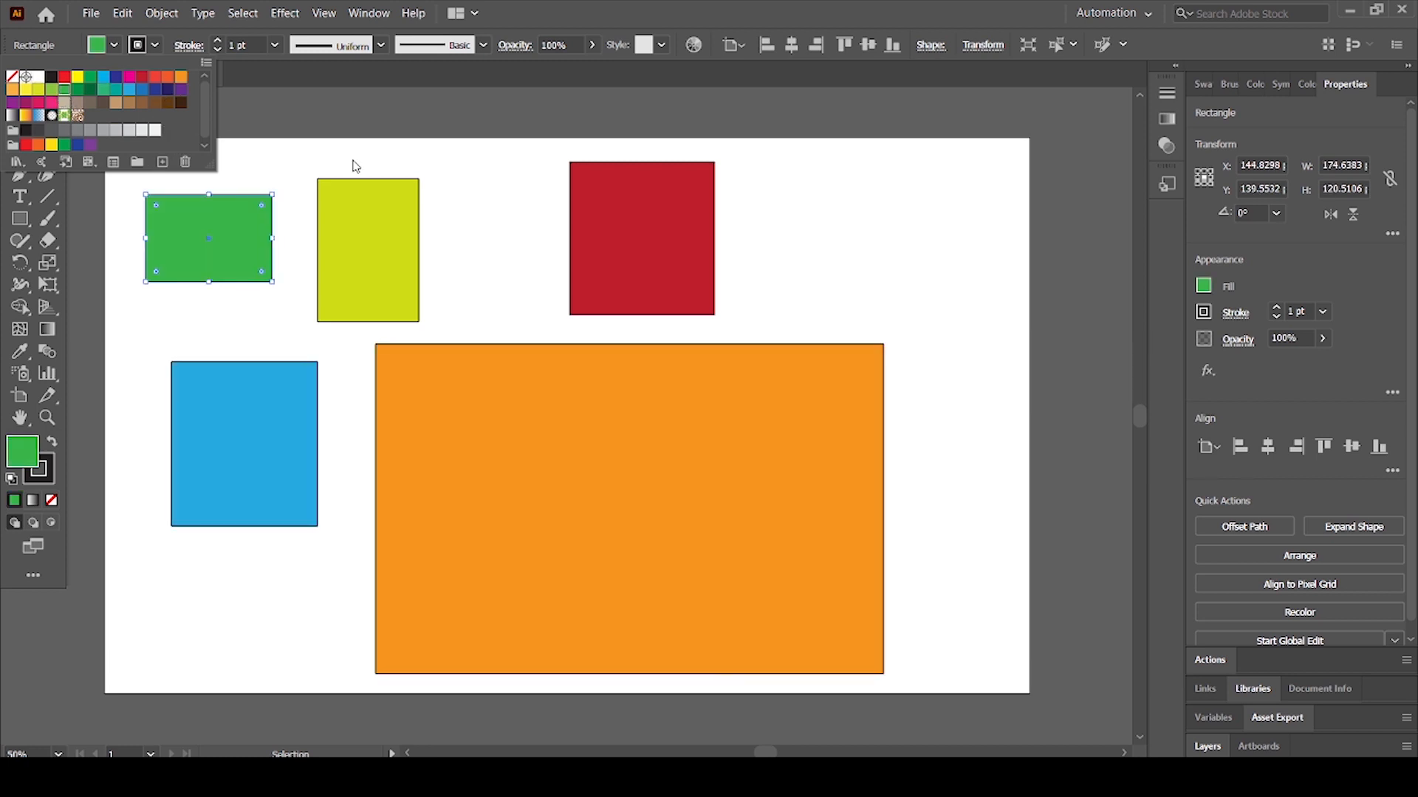
pyautogui.click(889, 300)
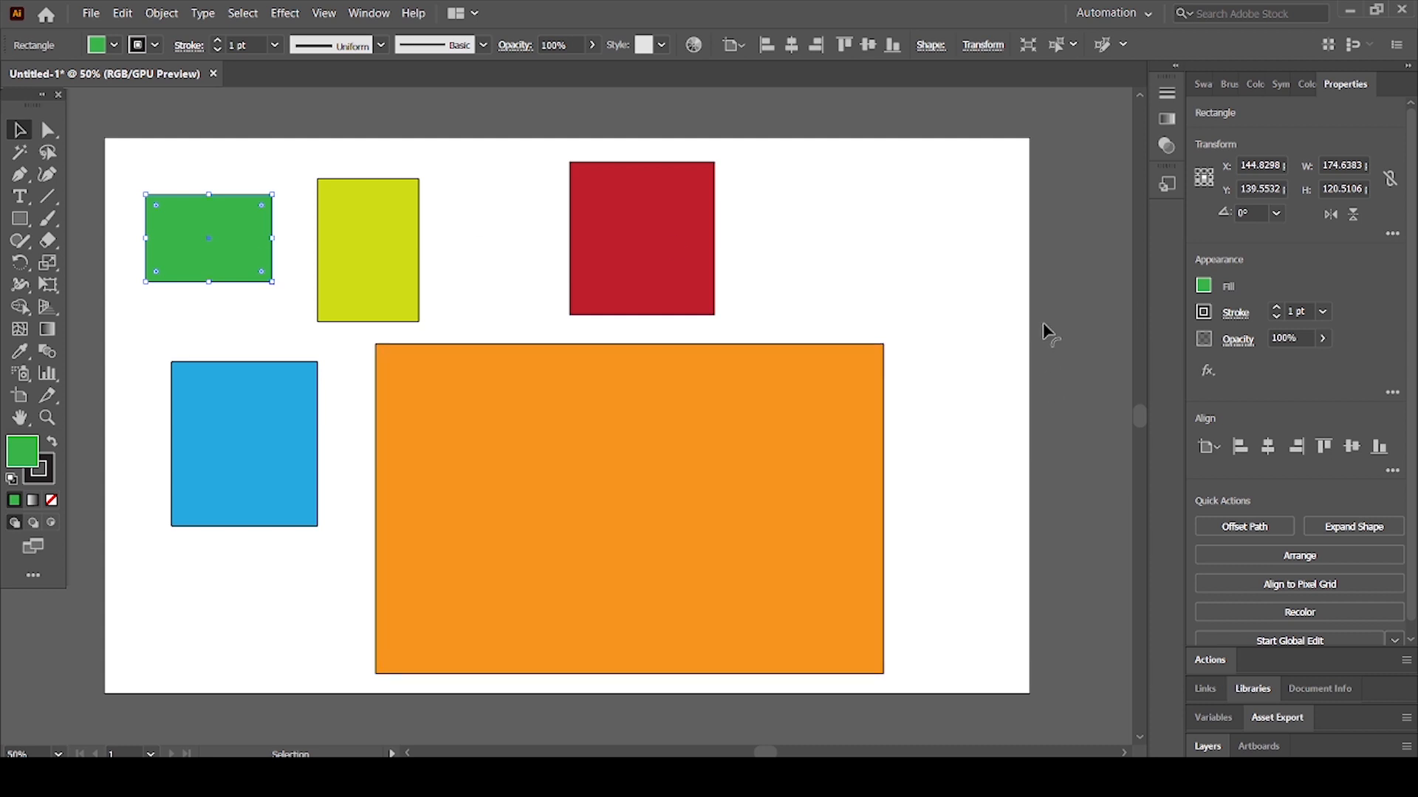
# Step: Move the large orange rectangle about 237 px right and 114 px up, and clear the artboard by selecting and deleting all rectangles
pyautogui.moveTo(997, 203); pyautogui.dragTo(351, 595)
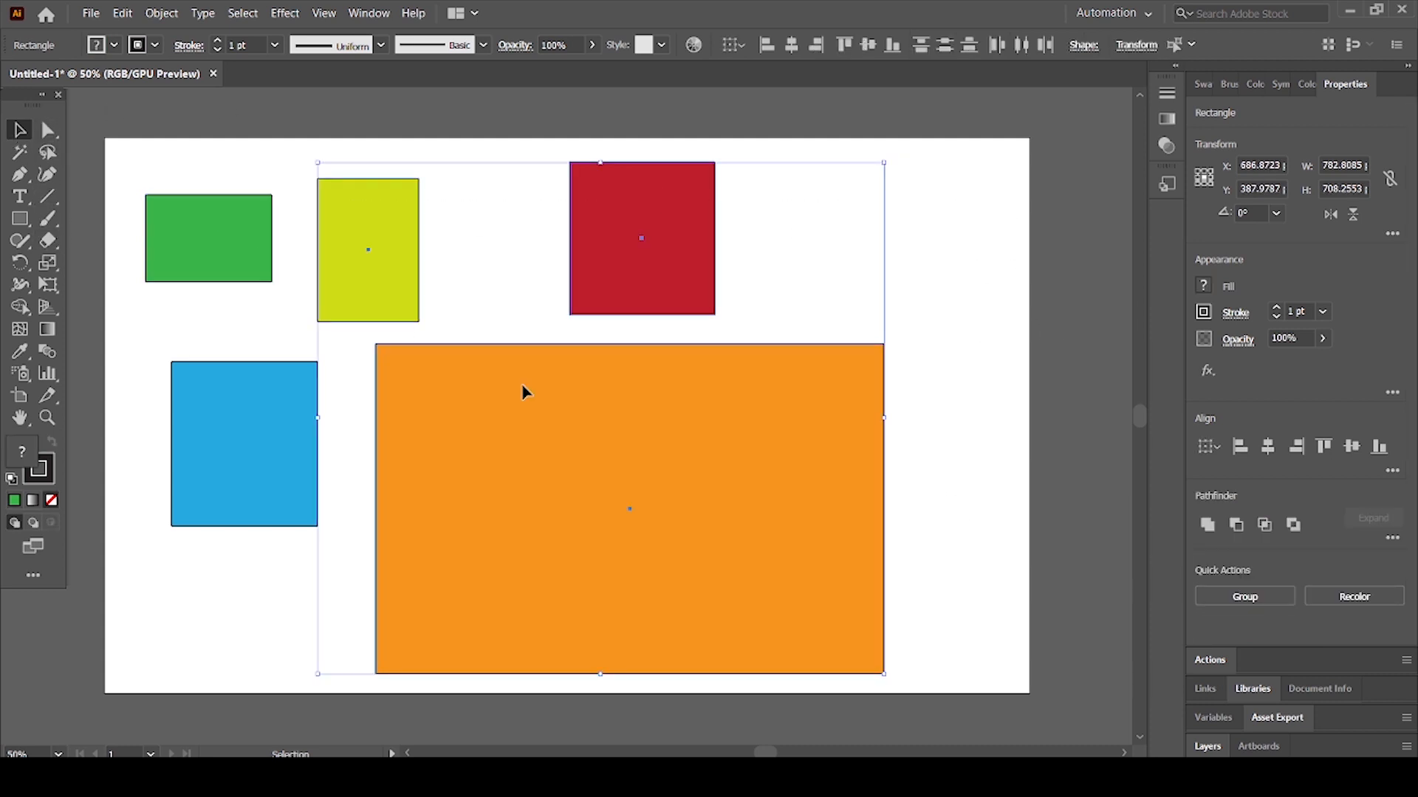
pyautogui.moveTo(519, 461); pyautogui.dragTo(693, 382)
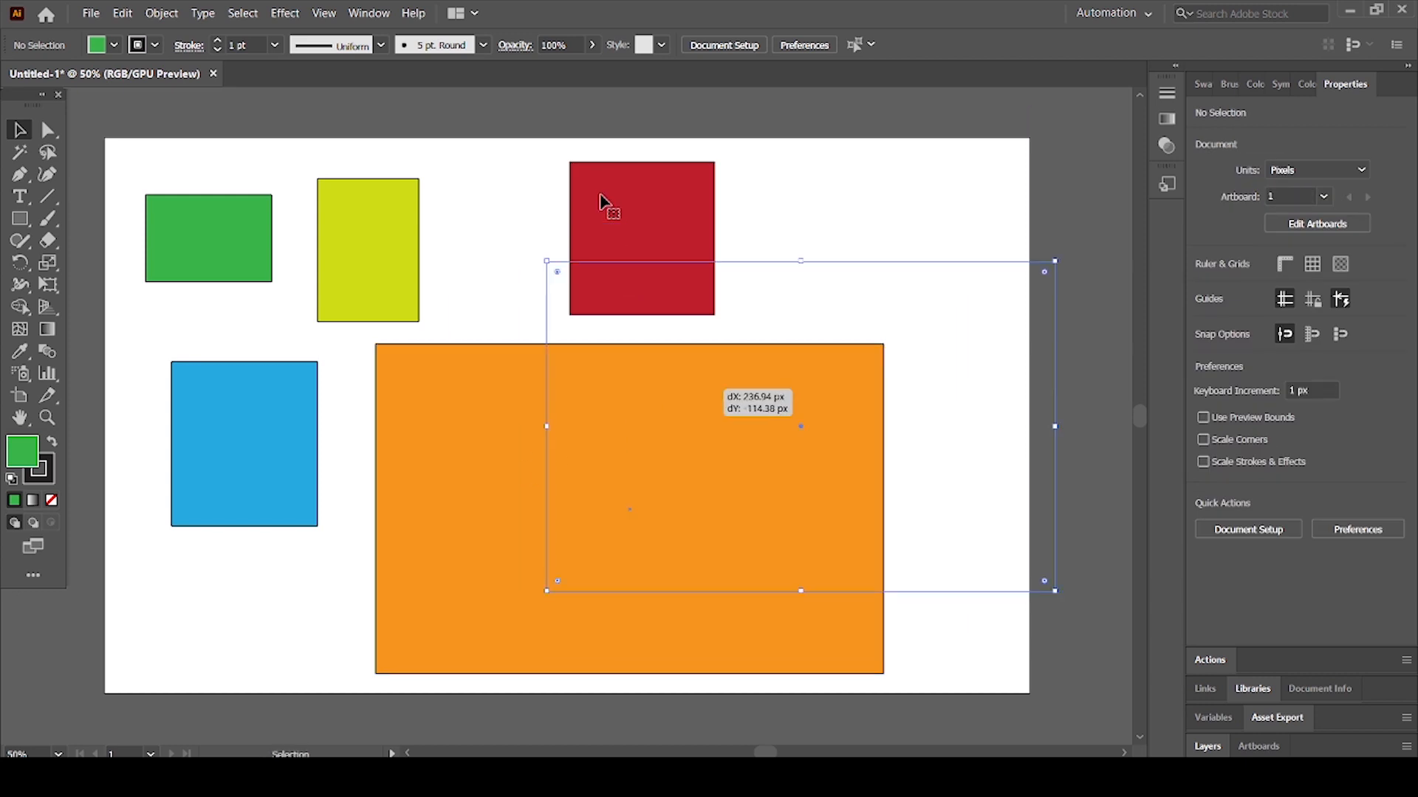
pyautogui.click(274, 413)
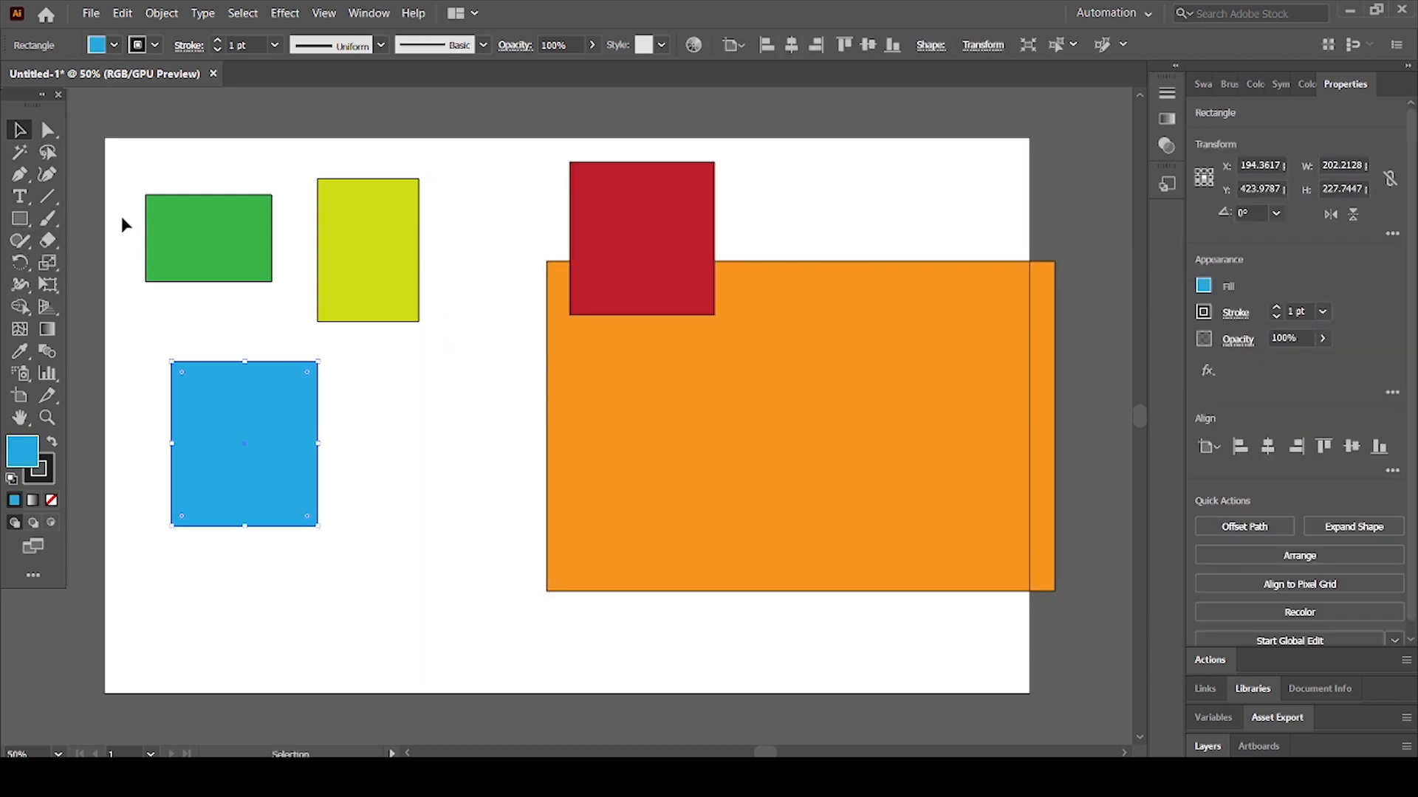
pyautogui.moveTo(130, 164); pyautogui.dragTo(852, 649)
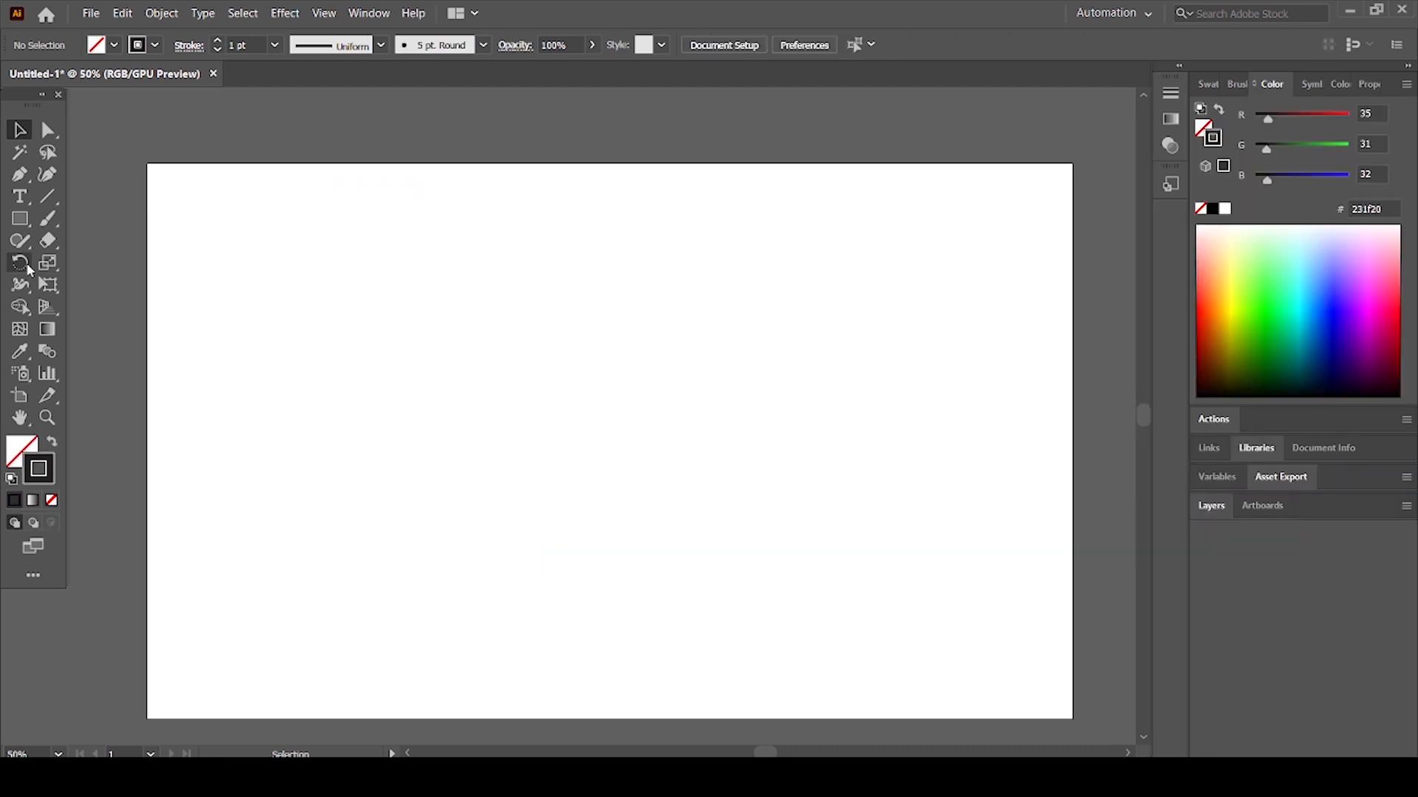
# Step: Draw a rounded rectangle about 627 by 393 px freehand near the middle of the artboard, and delete it
pyautogui.click(24, 223)
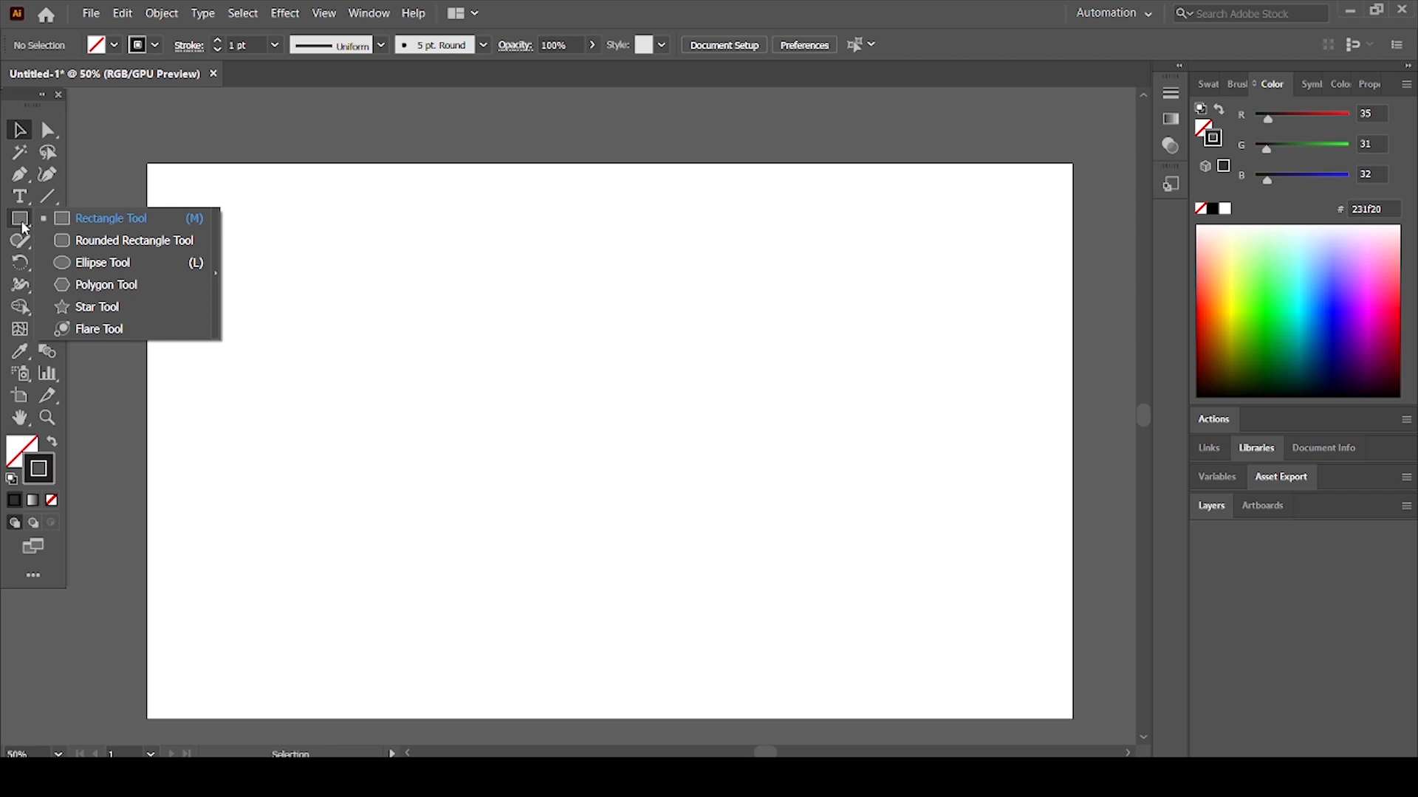
pyautogui.click(133, 243)
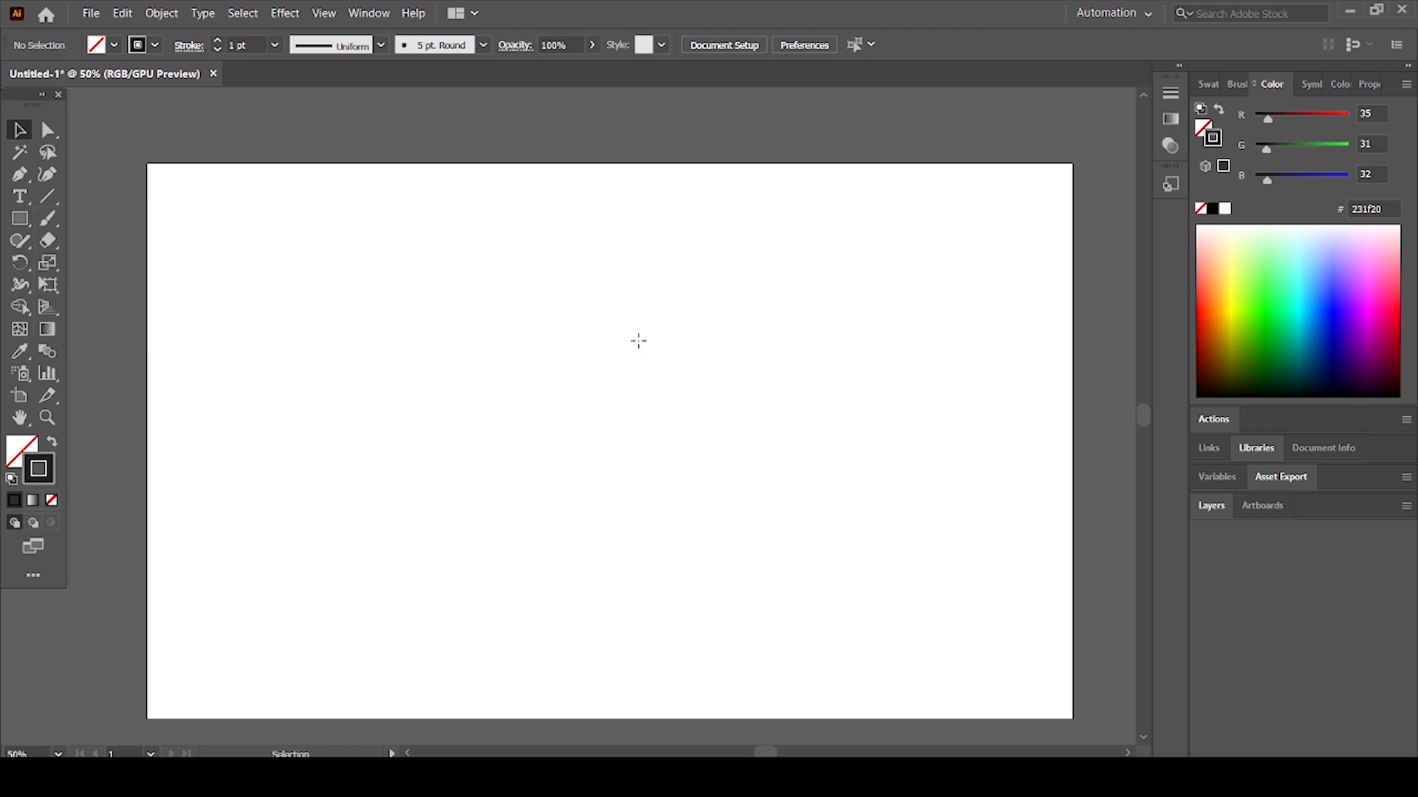
pyautogui.moveTo(412, 269); pyautogui.dragTo(865, 552)
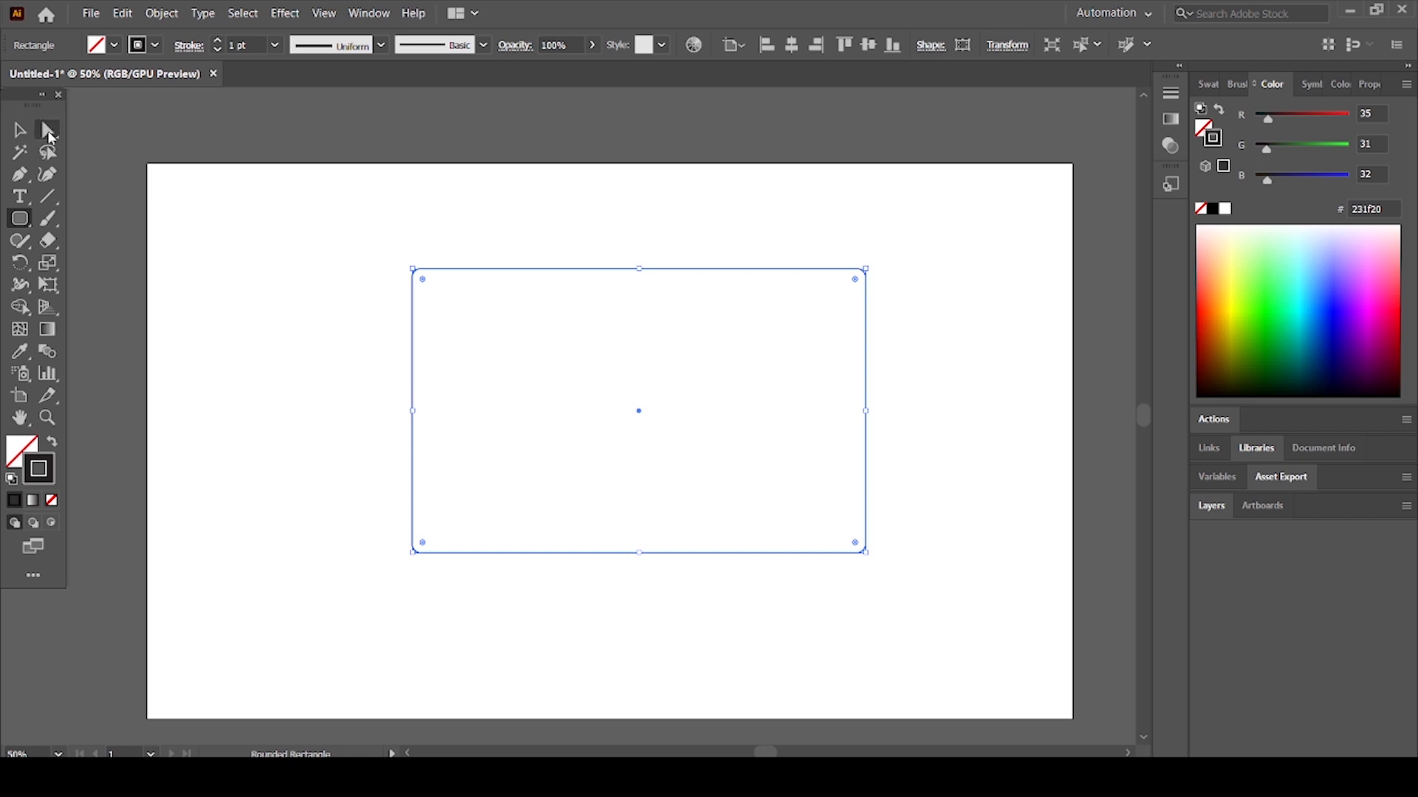
pyautogui.click(19, 130)
pyautogui.press('Delete')
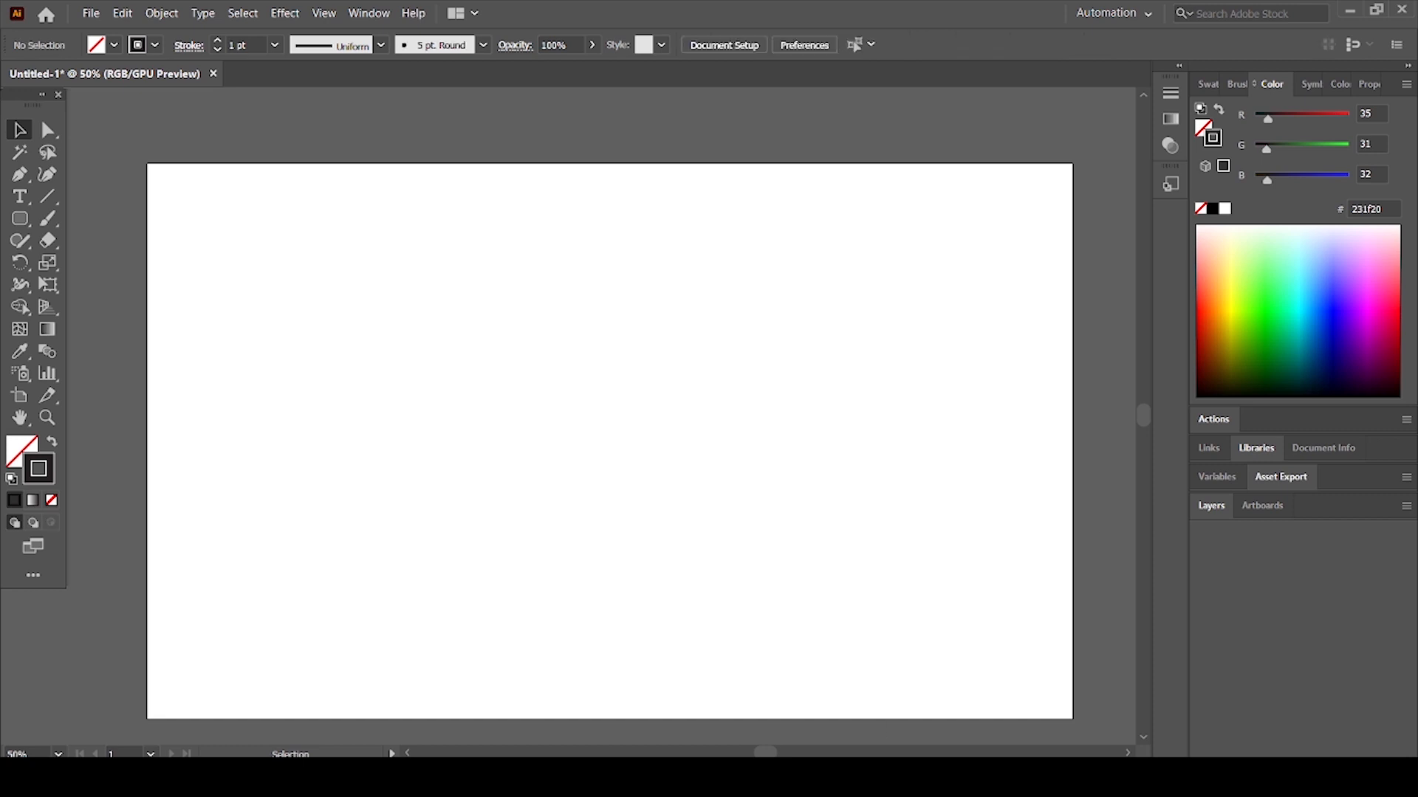
# Step: Create a rounded rectangle 200 px wide and 200 px high with a 30 px corner radius near the artboard's centre
pyautogui.click(20, 220)
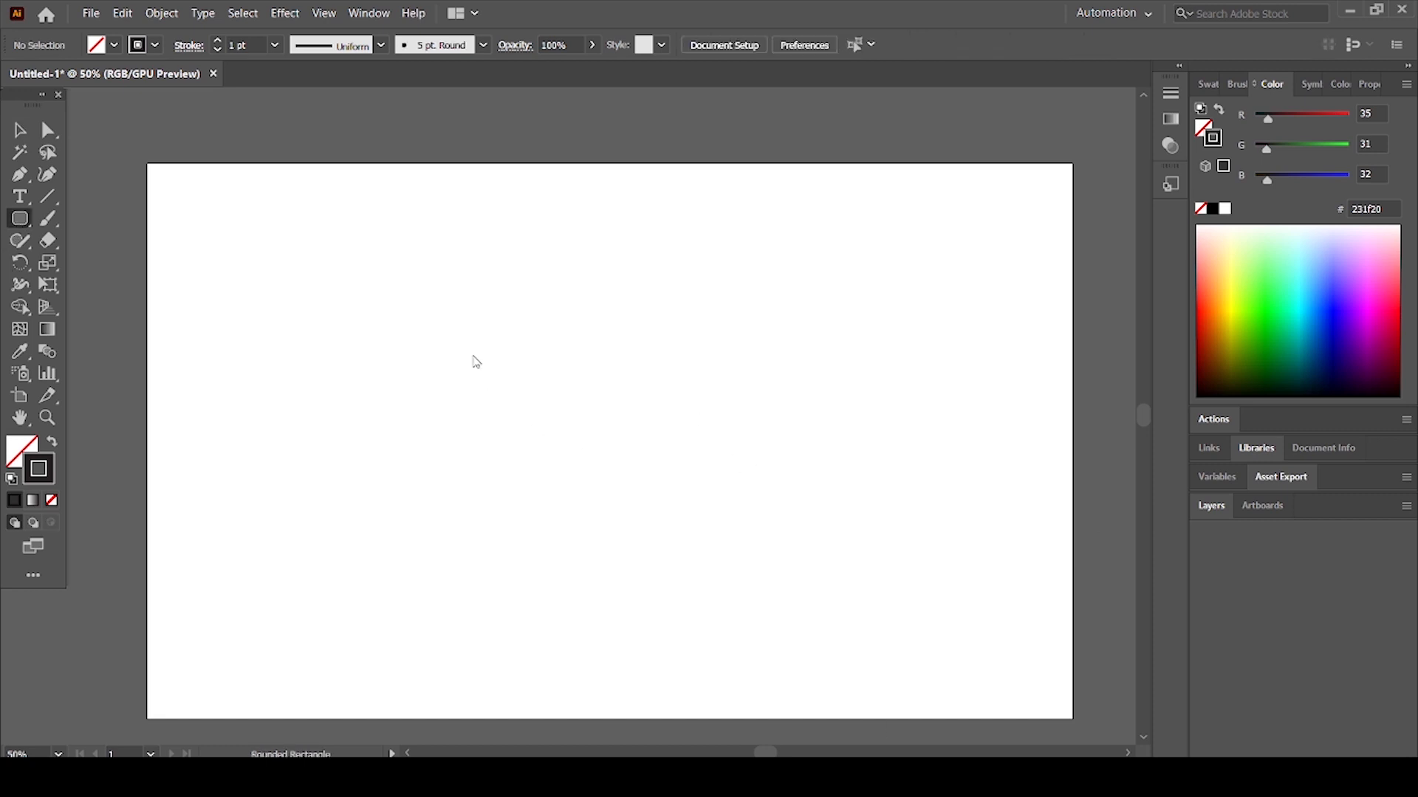
pyautogui.click(556, 361)
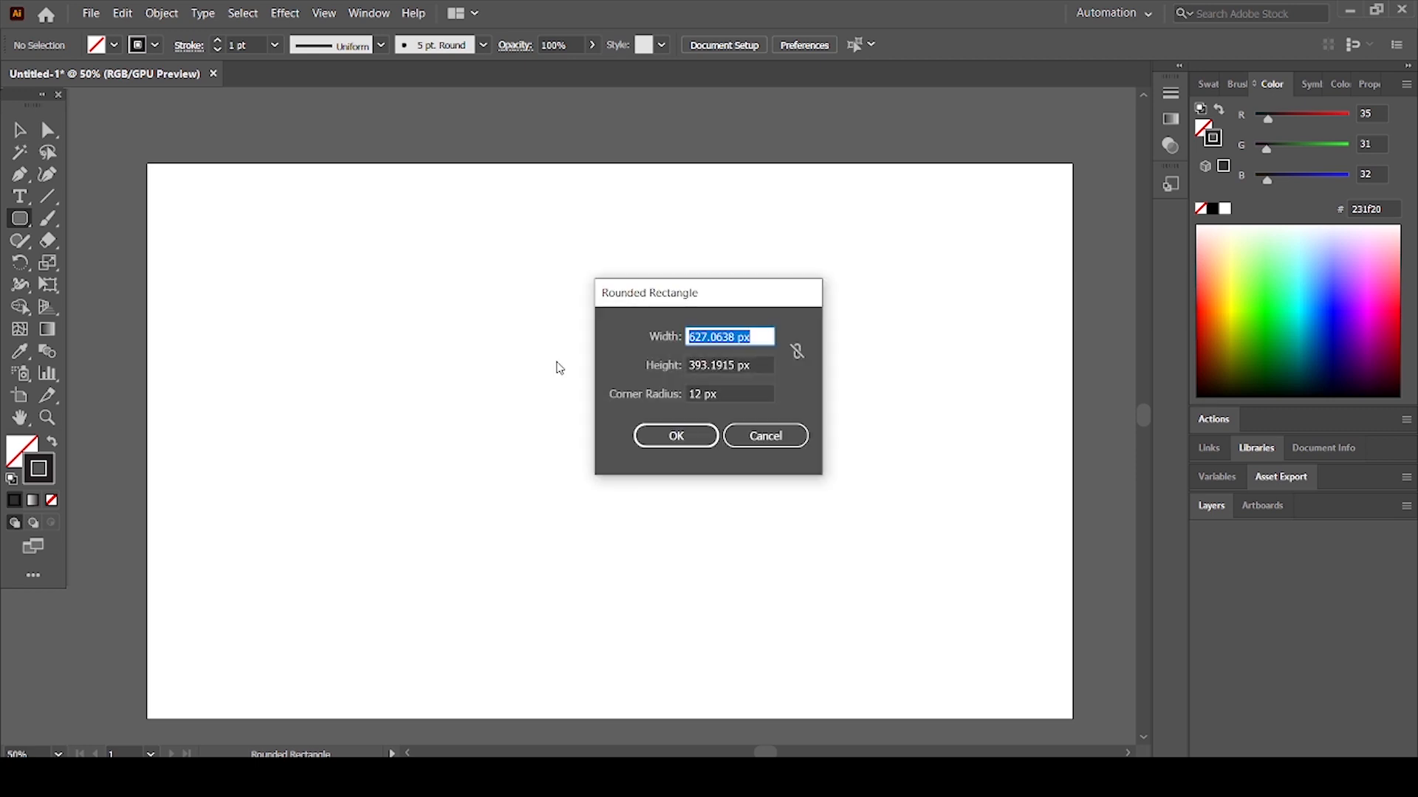
pyautogui.moveTo(733, 337); pyautogui.dragTo(631, 343)
pyautogui.write('200')
pyautogui.moveTo(736, 361); pyautogui.dragTo(612, 380)
pyautogui.write('7')
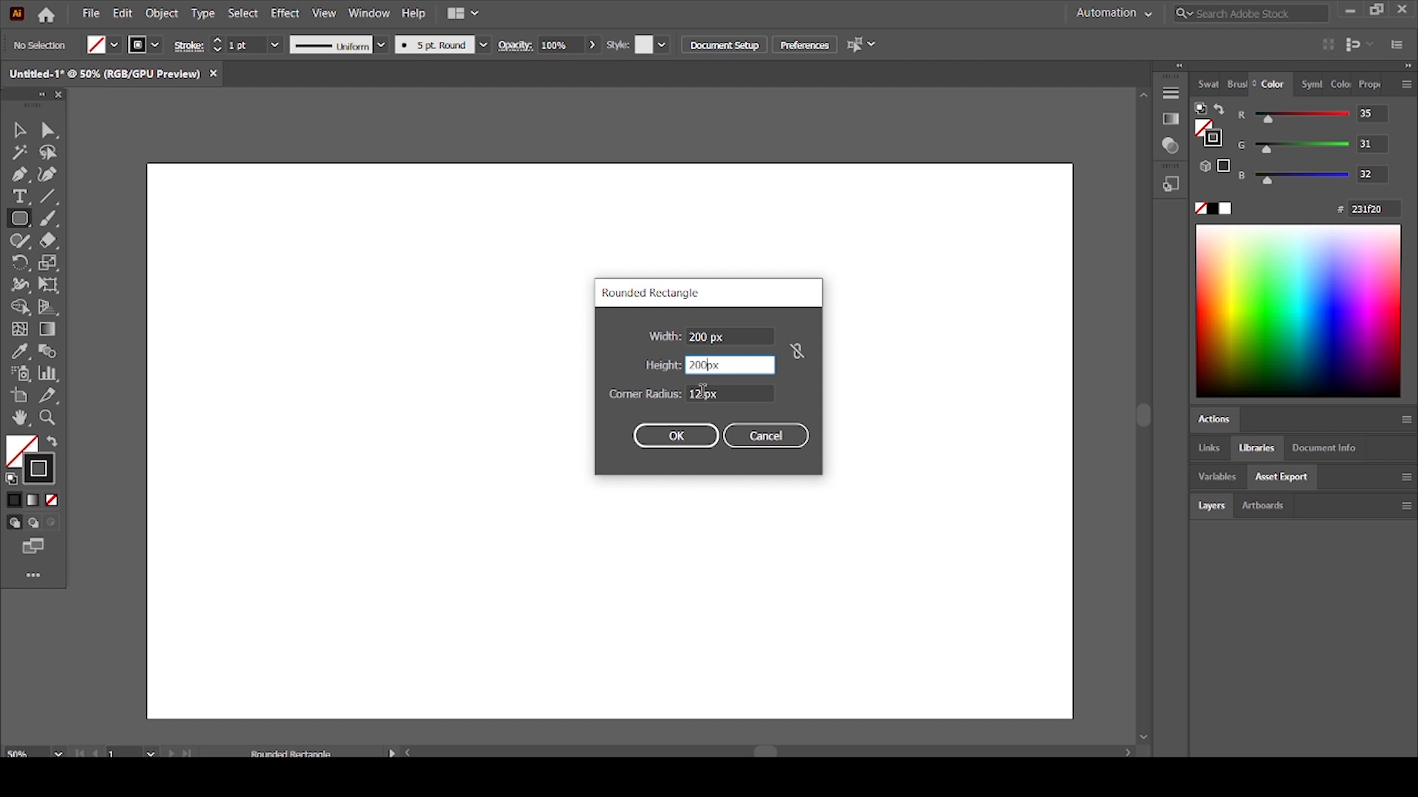
pyautogui.moveTo(700, 394); pyautogui.dragTo(662, 389)
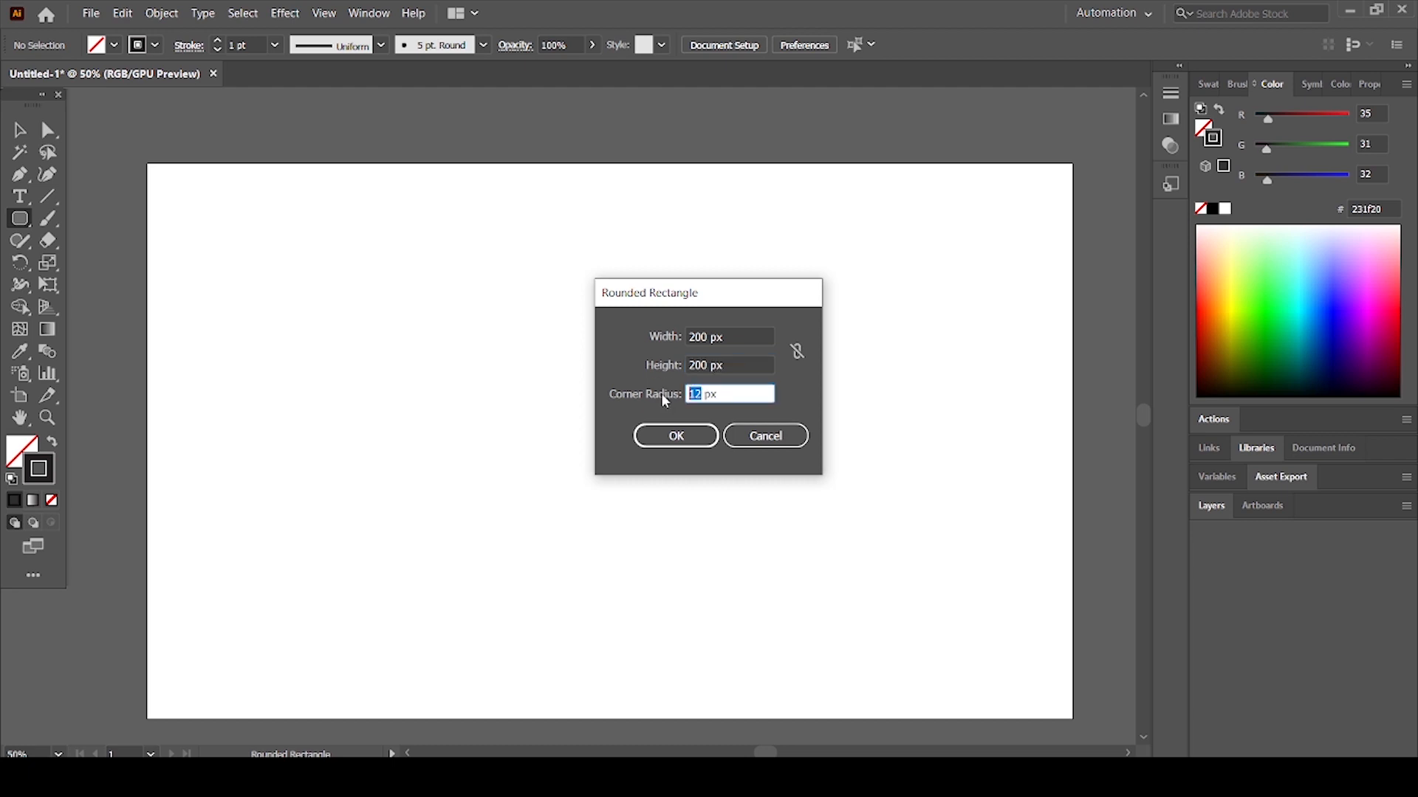
pyautogui.write('30')
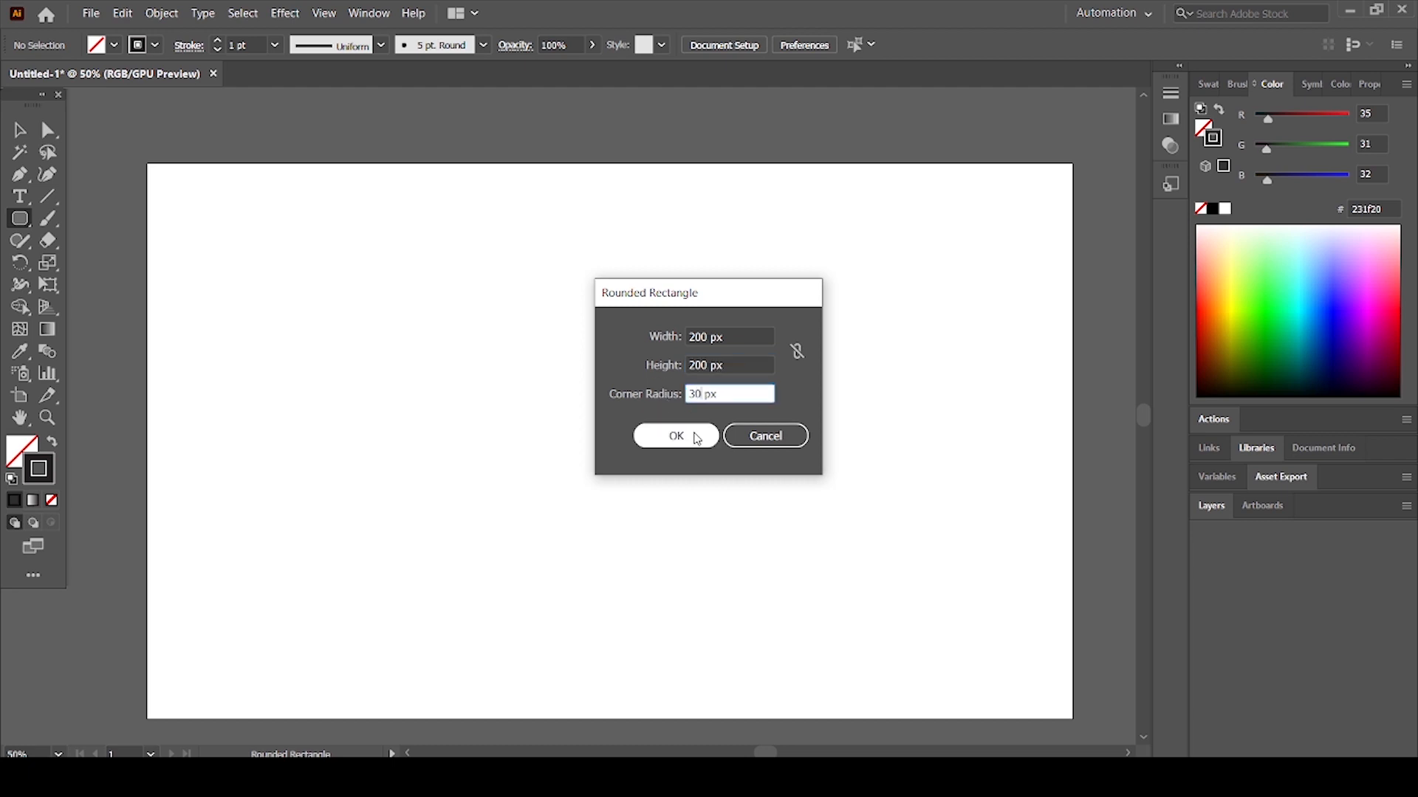
pyautogui.click(697, 437)
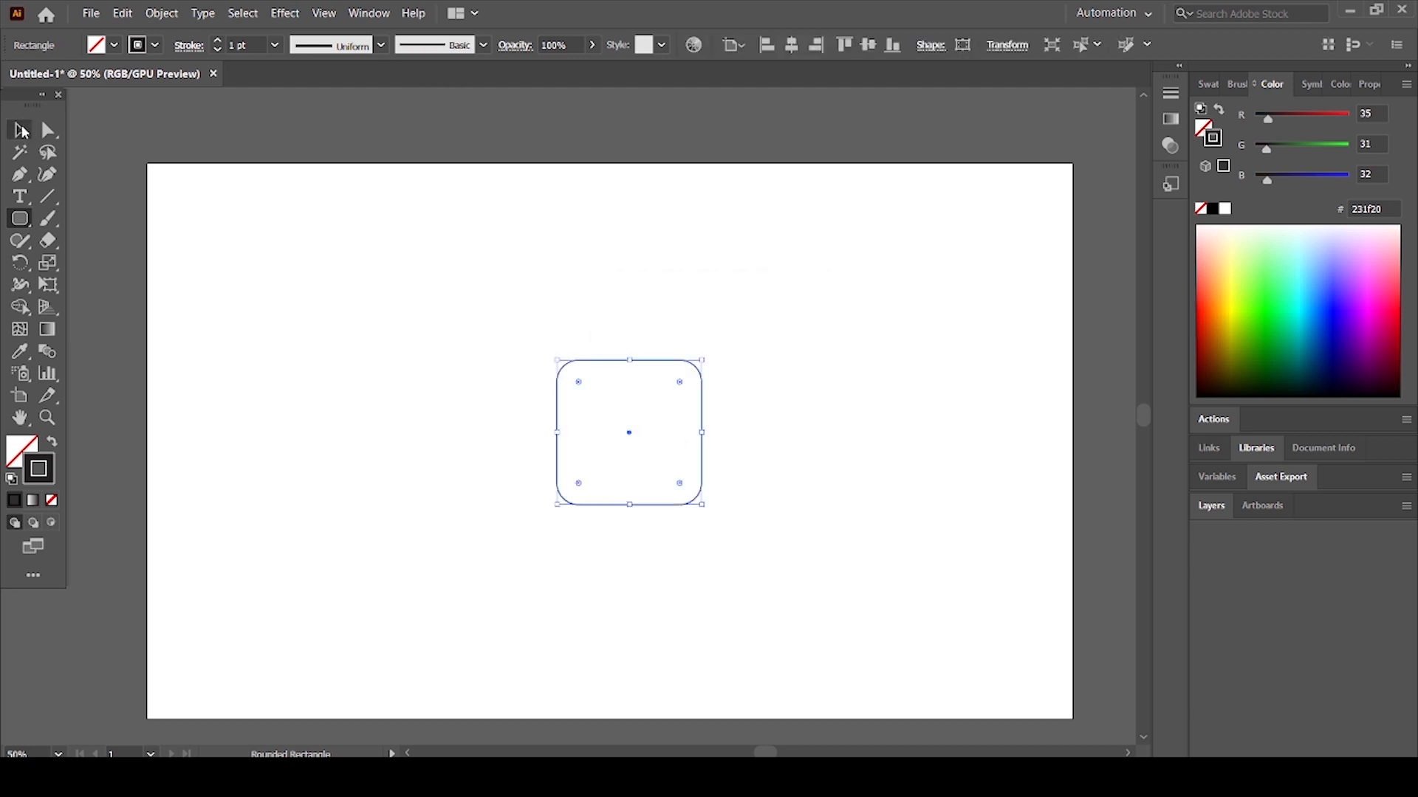
# Step: Examine the rounded corners of the 200 px square up close
pyautogui.click(21, 130)
pyautogui.click(677, 441)
pyautogui.hotkey('ctrl', '+')
pyautogui.hotkey('ctrl', '+')
pyautogui.hotkey('ctrl', '+')
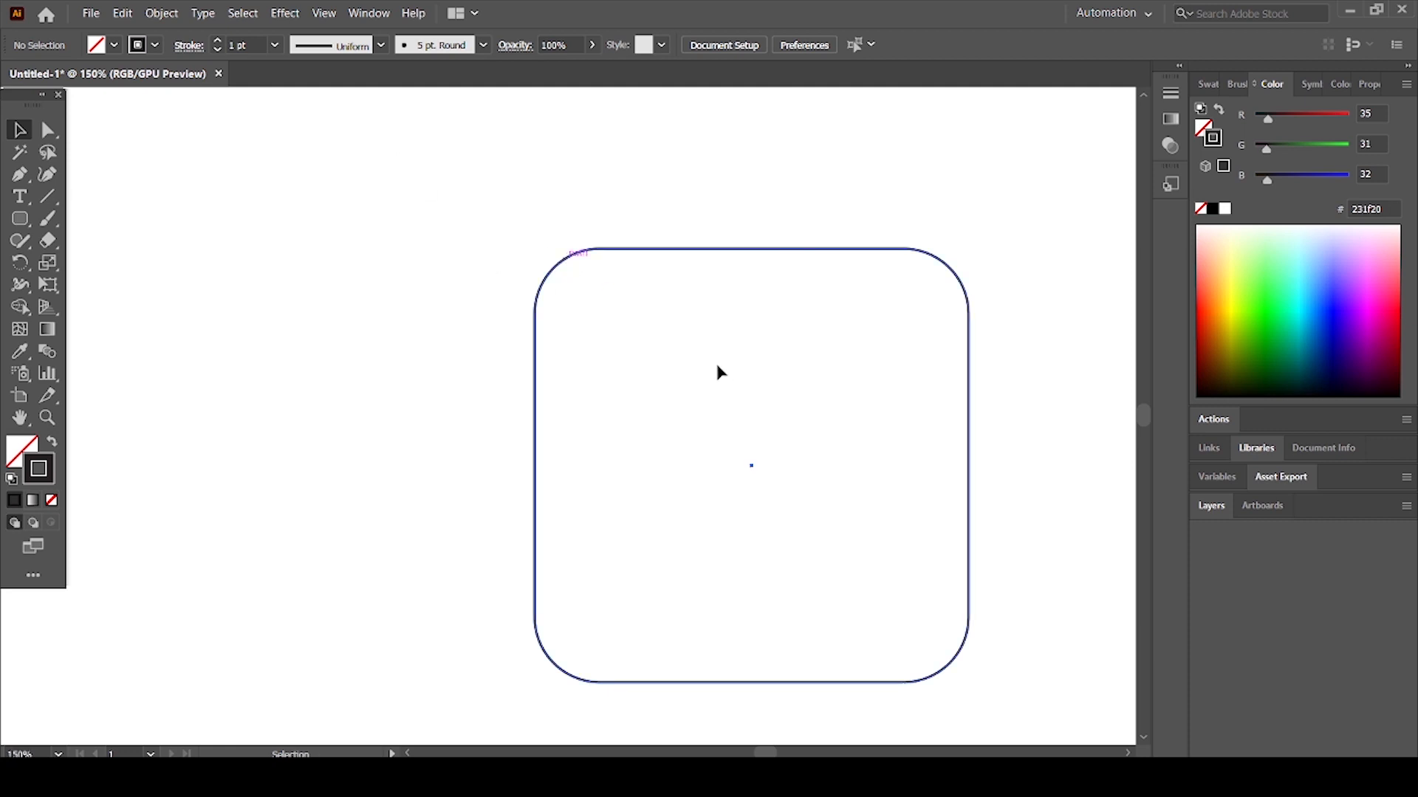
pyautogui.click(739, 367)
pyautogui.hotkey('ctrl', '-')
pyautogui.hotkey('ctrl', '-')
pyautogui.hotkey('ctrl', '-')
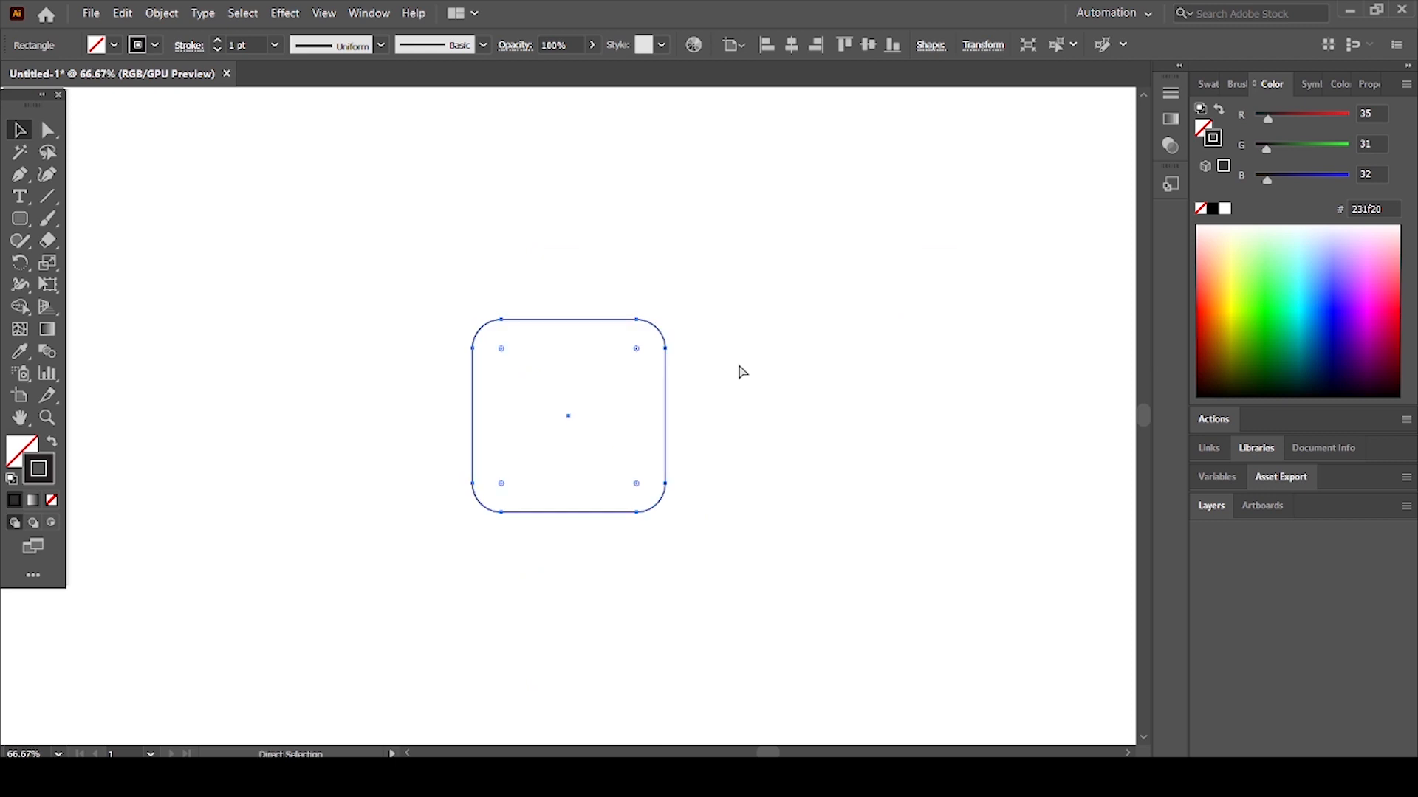
# Step: Draw a circle about 332 px in diameter with the Ellipse tool, above and to the left of the rounded square
pyautogui.moveTo(21, 221); pyautogui.dragTo(95, 269)
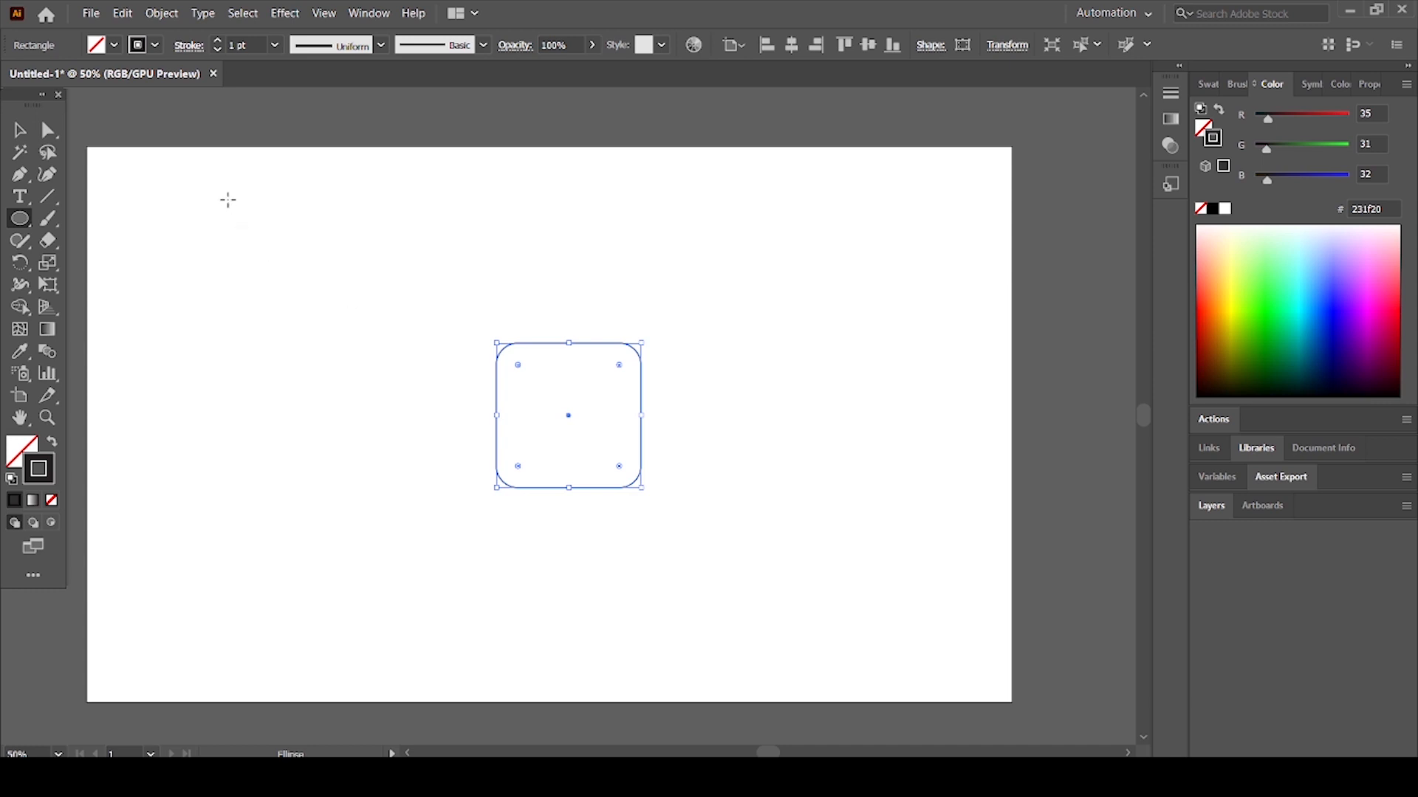
pyautogui.moveTo(229, 200); pyautogui.dragTo(466, 409)
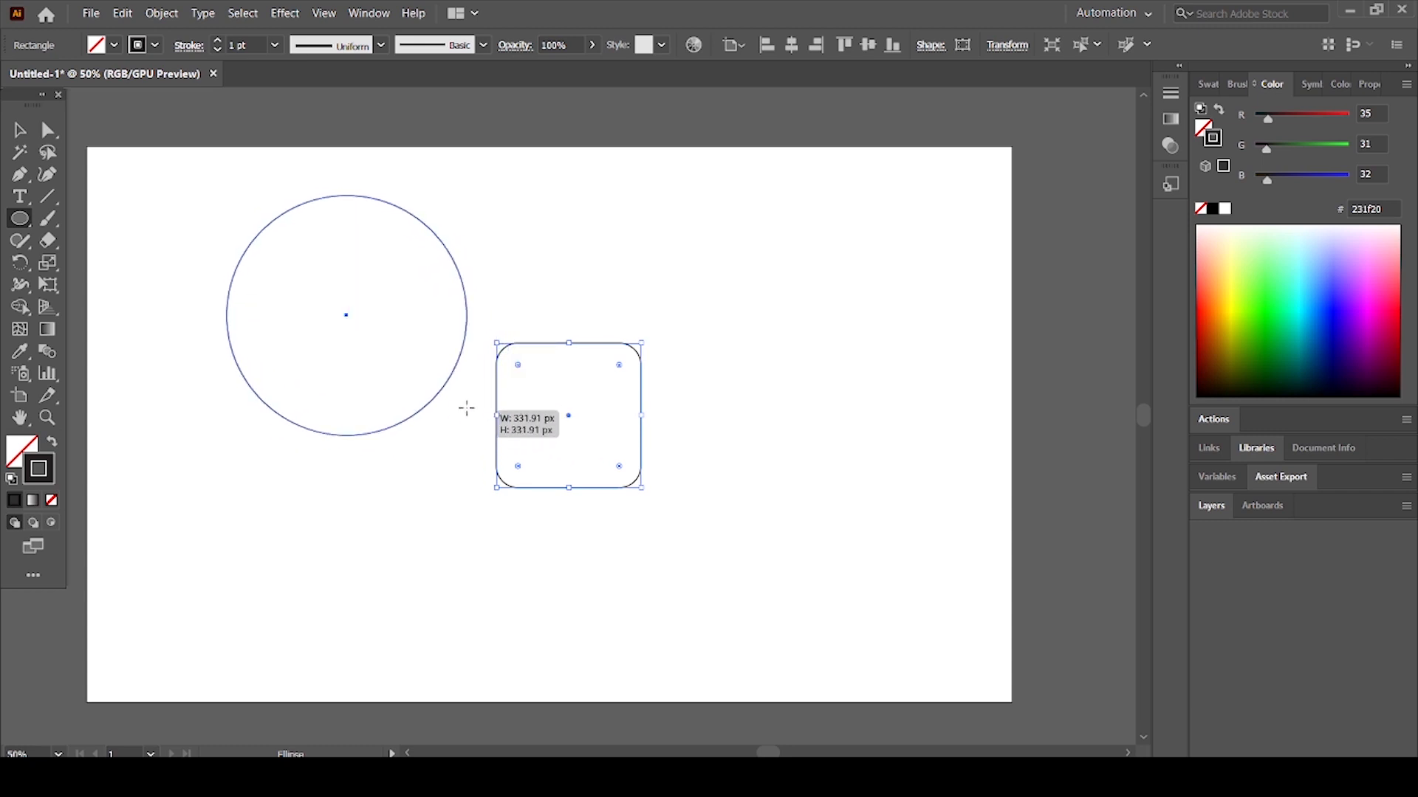
pyautogui.press('v')
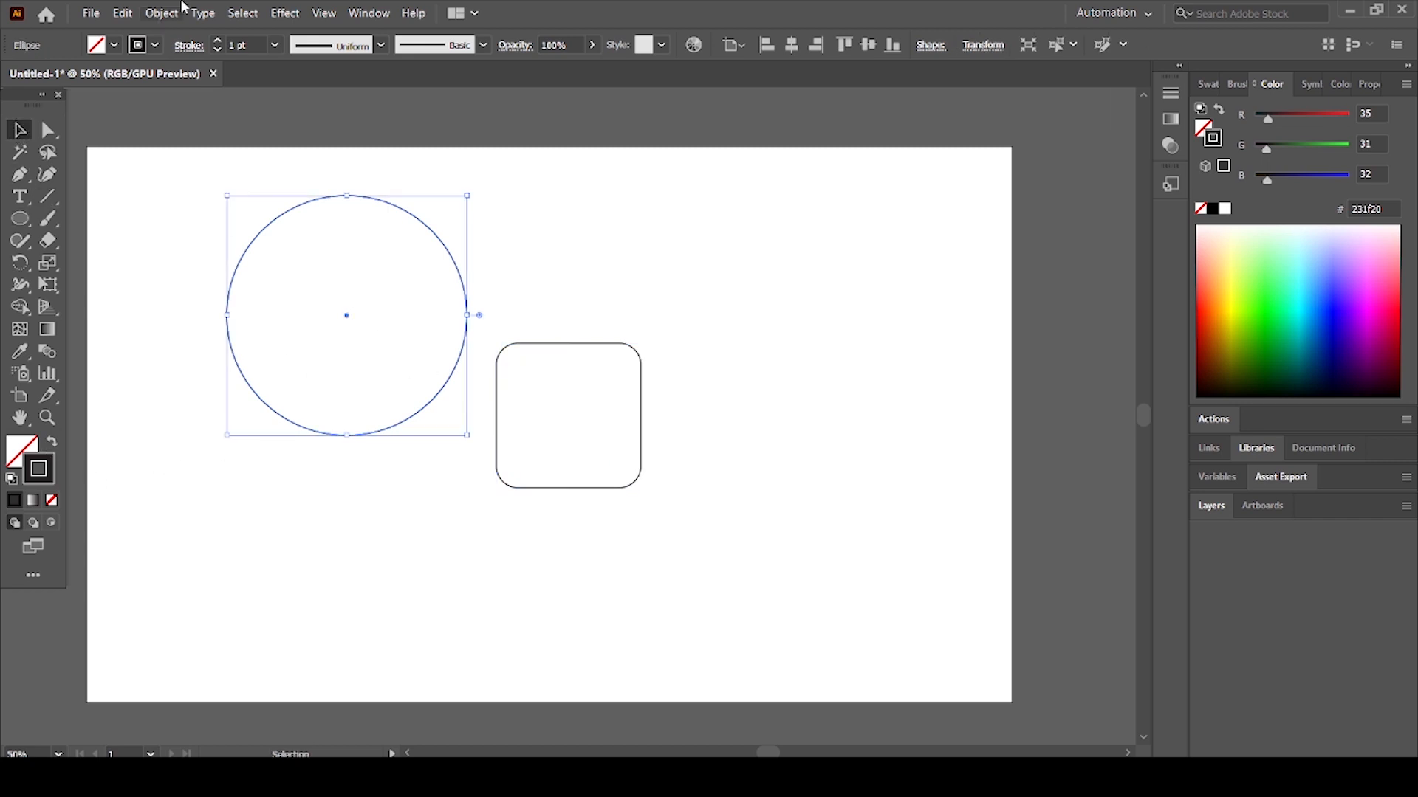
# Step: Fill the circle with yellow and the rounded square with cyan blue from the preset swatches, and clear the selection
pyautogui.click(114, 46)
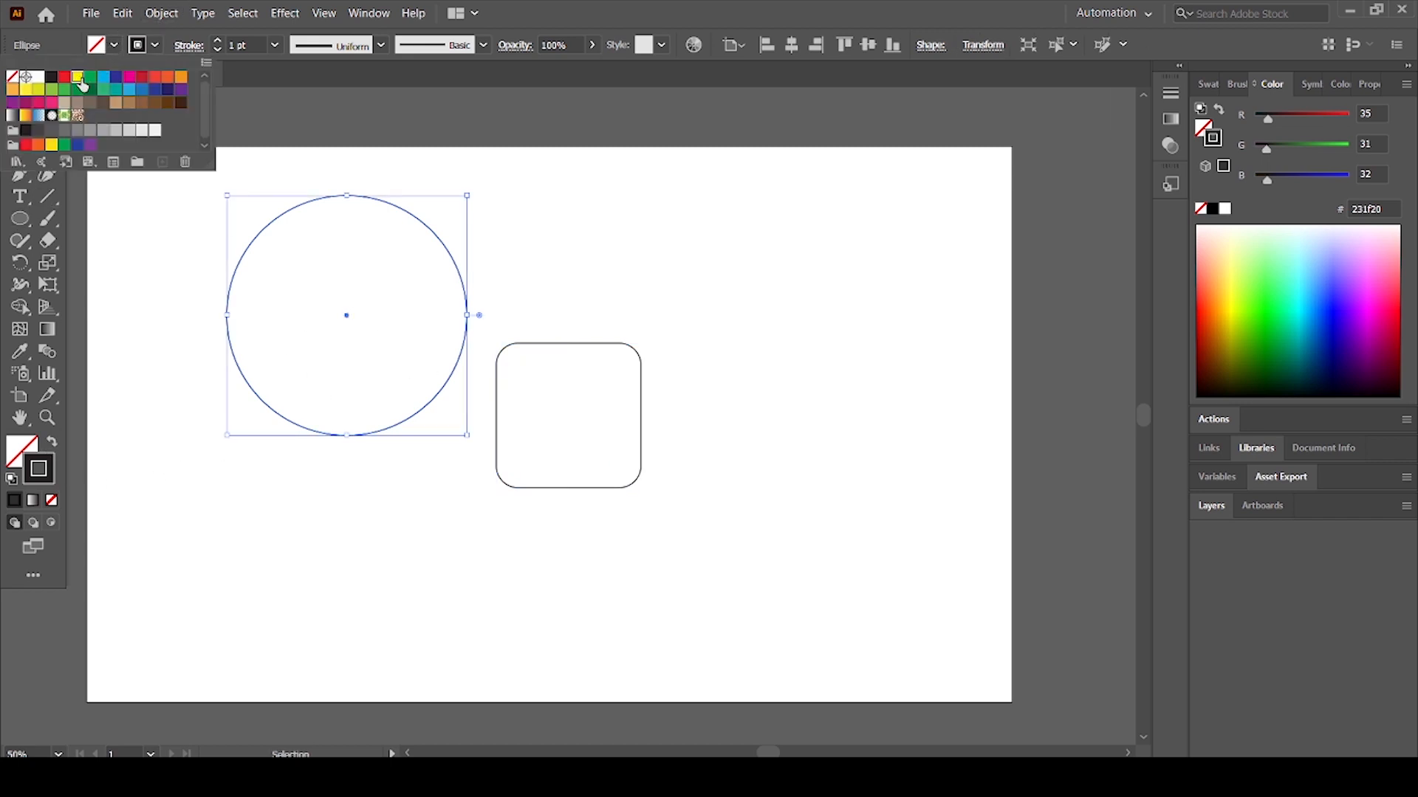
pyautogui.click(77, 76)
pyautogui.click(610, 344)
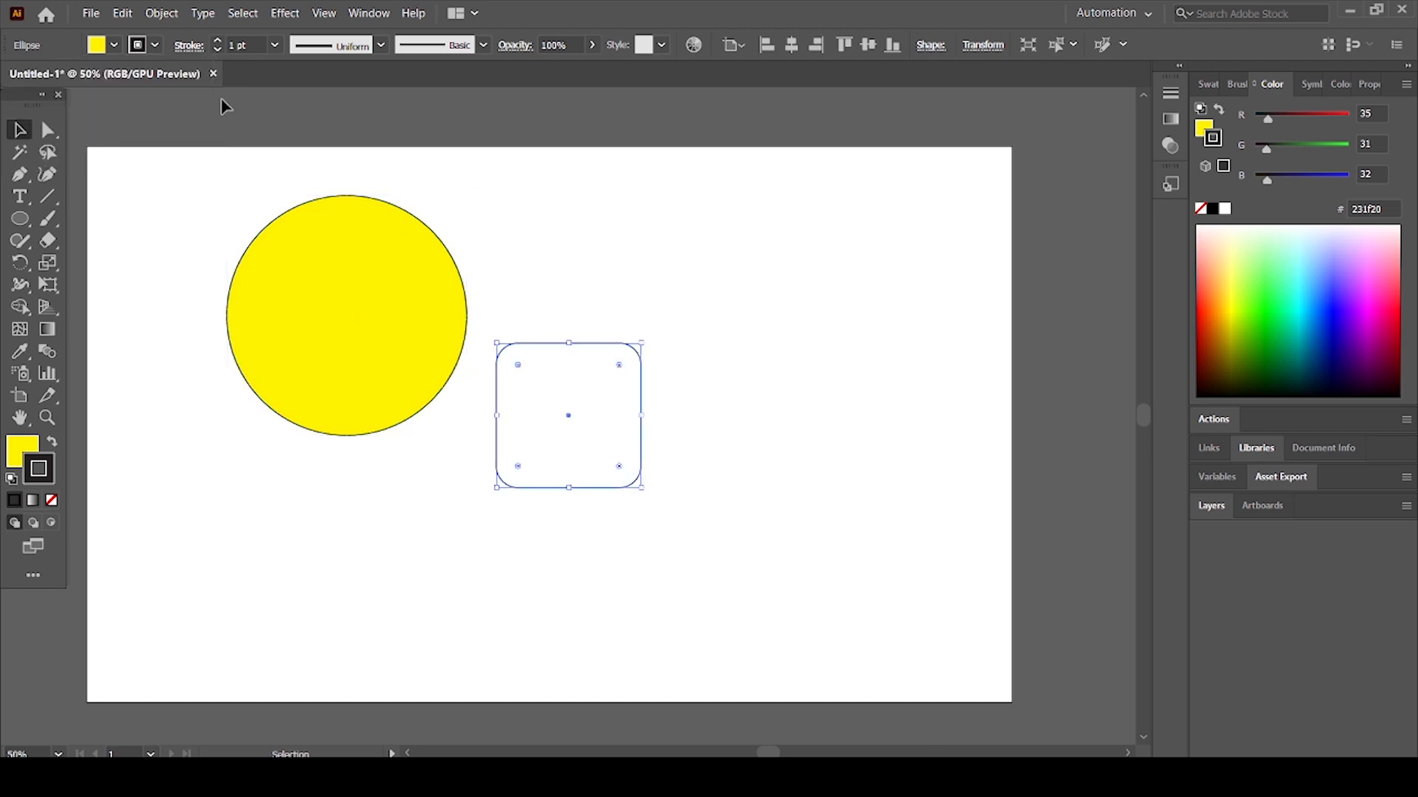
pyautogui.click(113, 45)
pyautogui.click(109, 87)
pyautogui.hotkey('ctrl', 'shift', 'a')
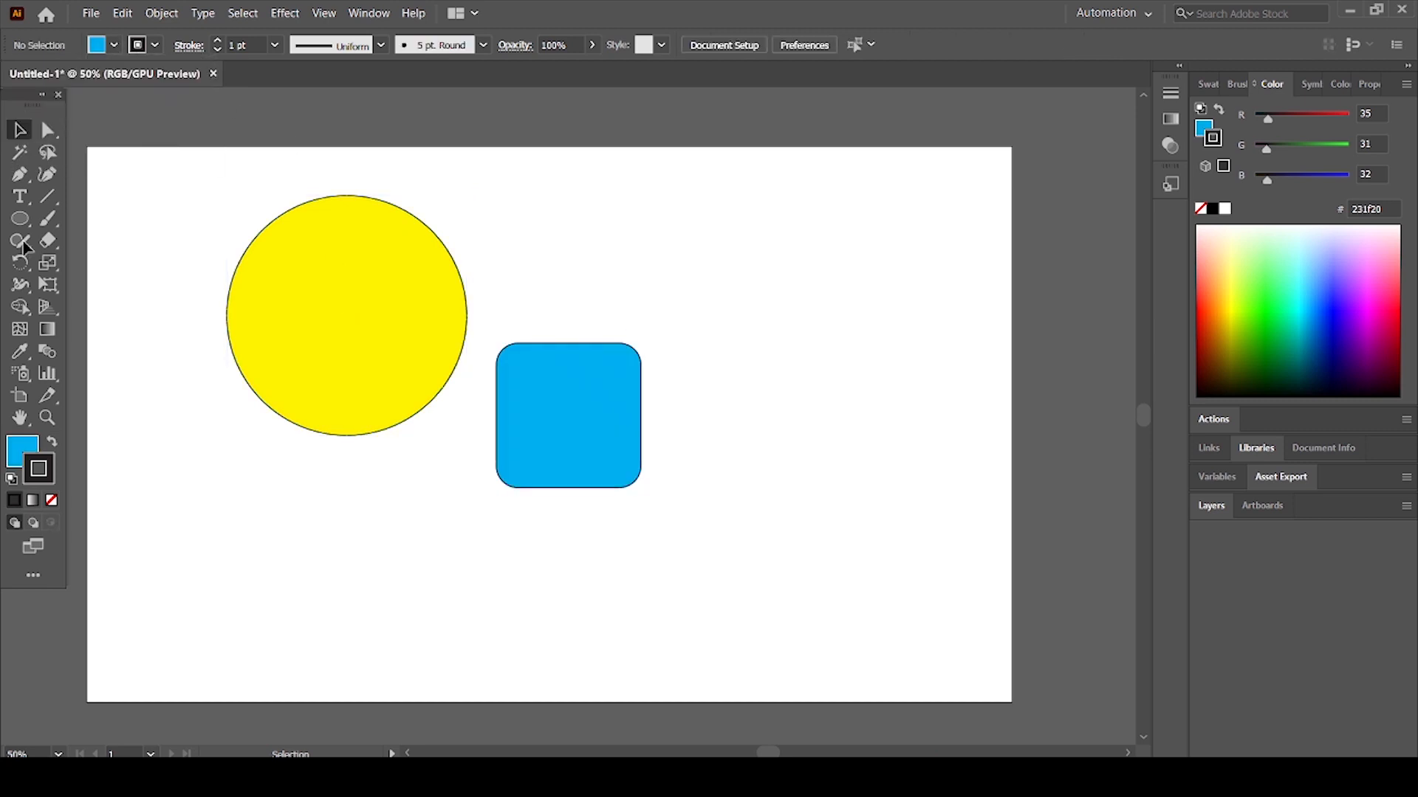
# Step: Create a hexagon with a 50 px radius and 6 sides using the Polygon tool, to the upper right of the rounded square
pyautogui.moveTo(21, 220); pyautogui.dragTo(88, 281)
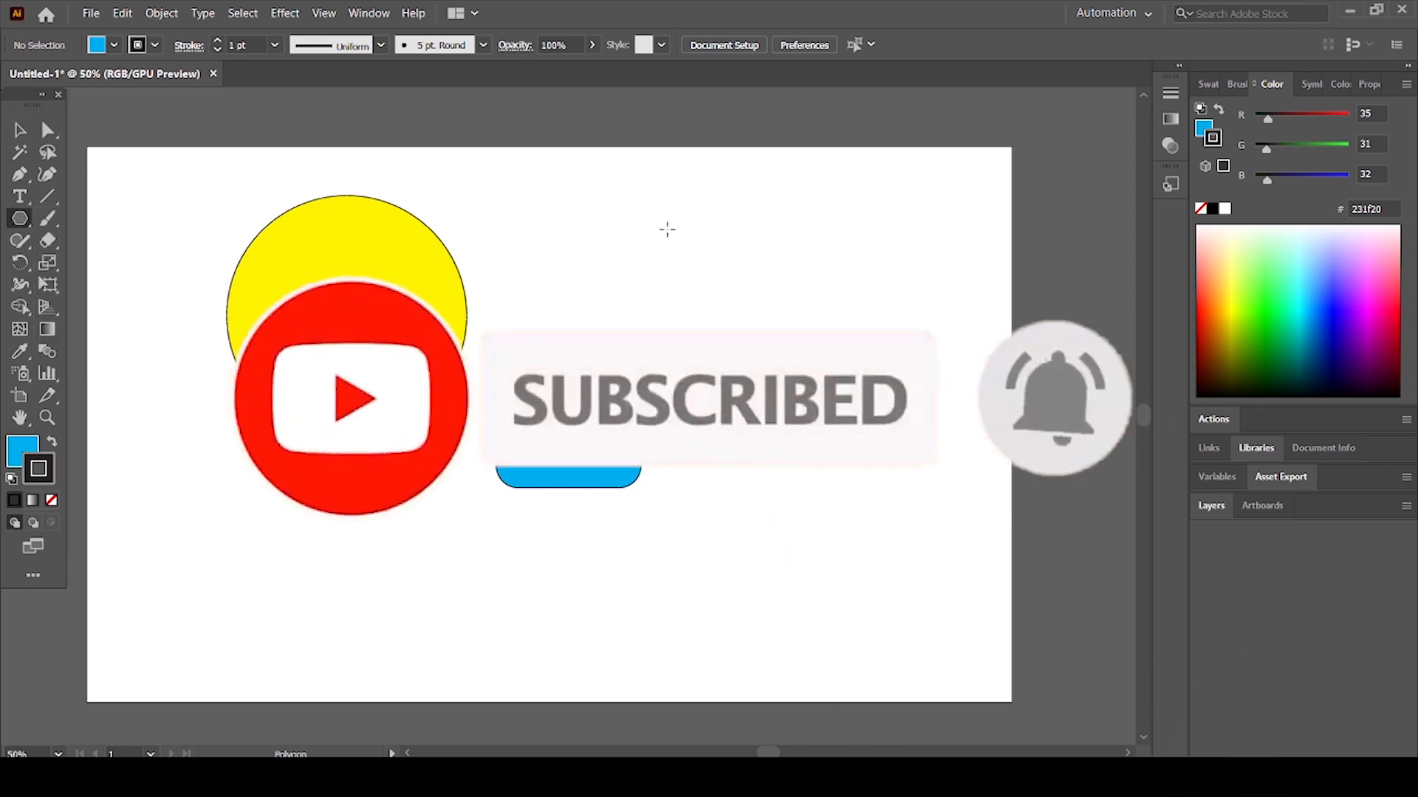
pyautogui.click(776, 339)
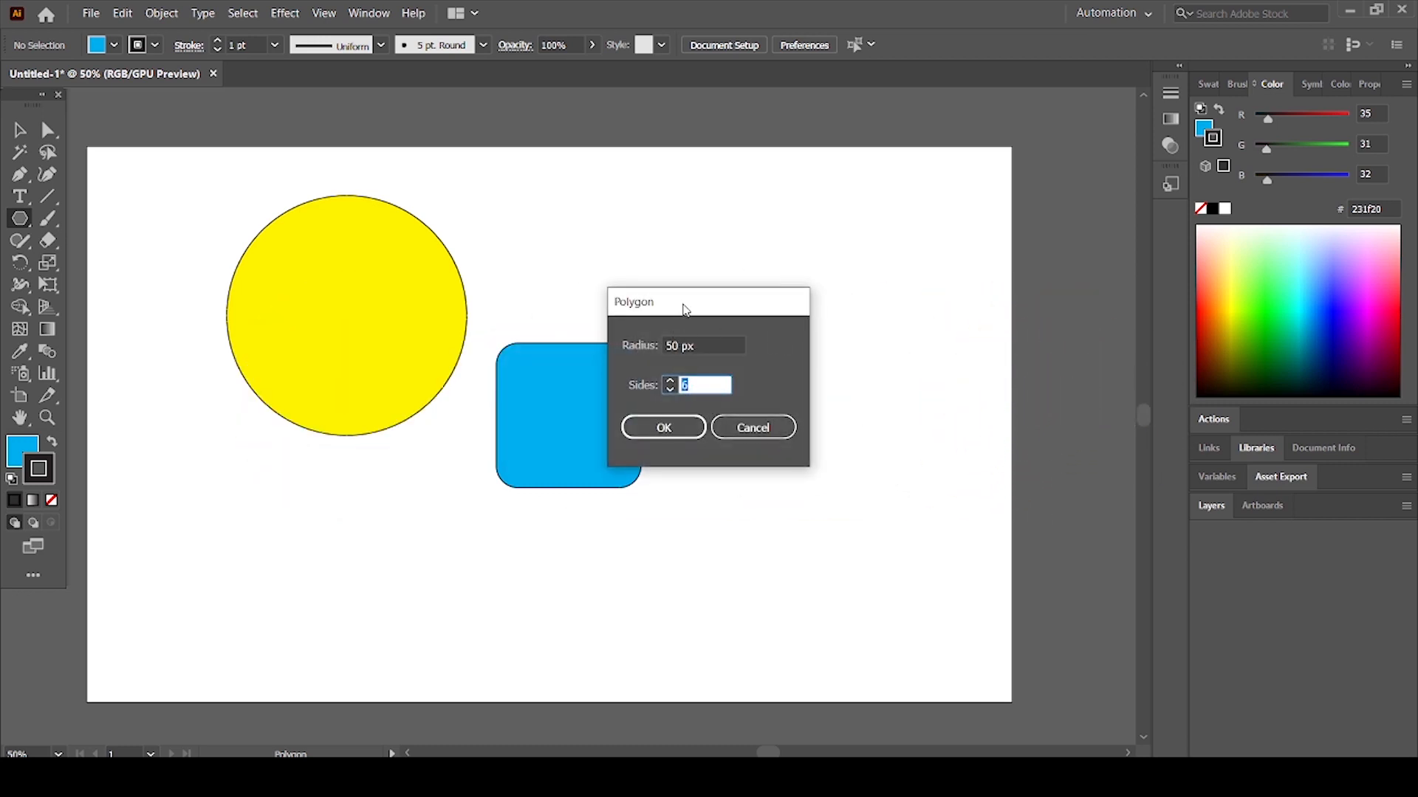
pyautogui.moveTo(686, 306); pyautogui.dragTo(778, 210)
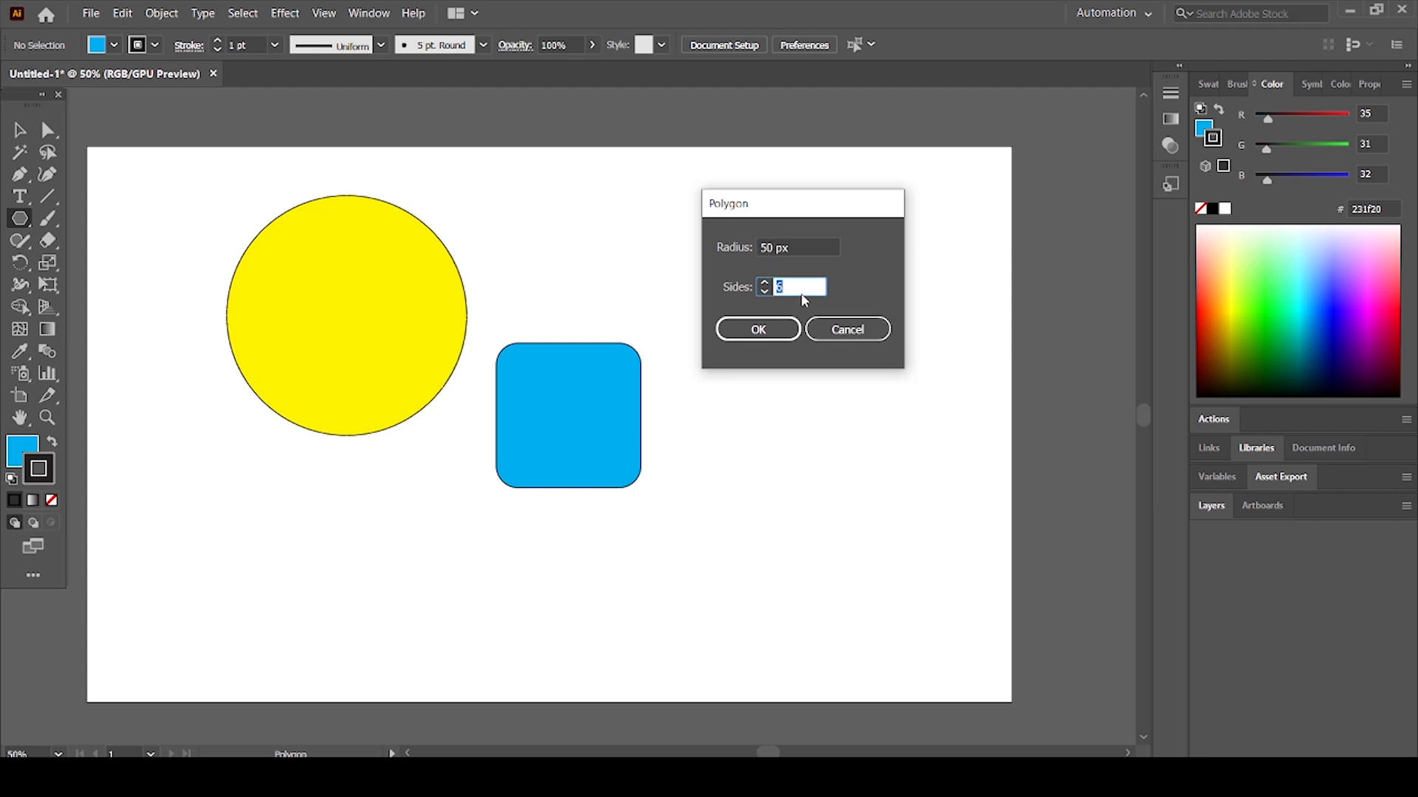
pyautogui.click(733, 330)
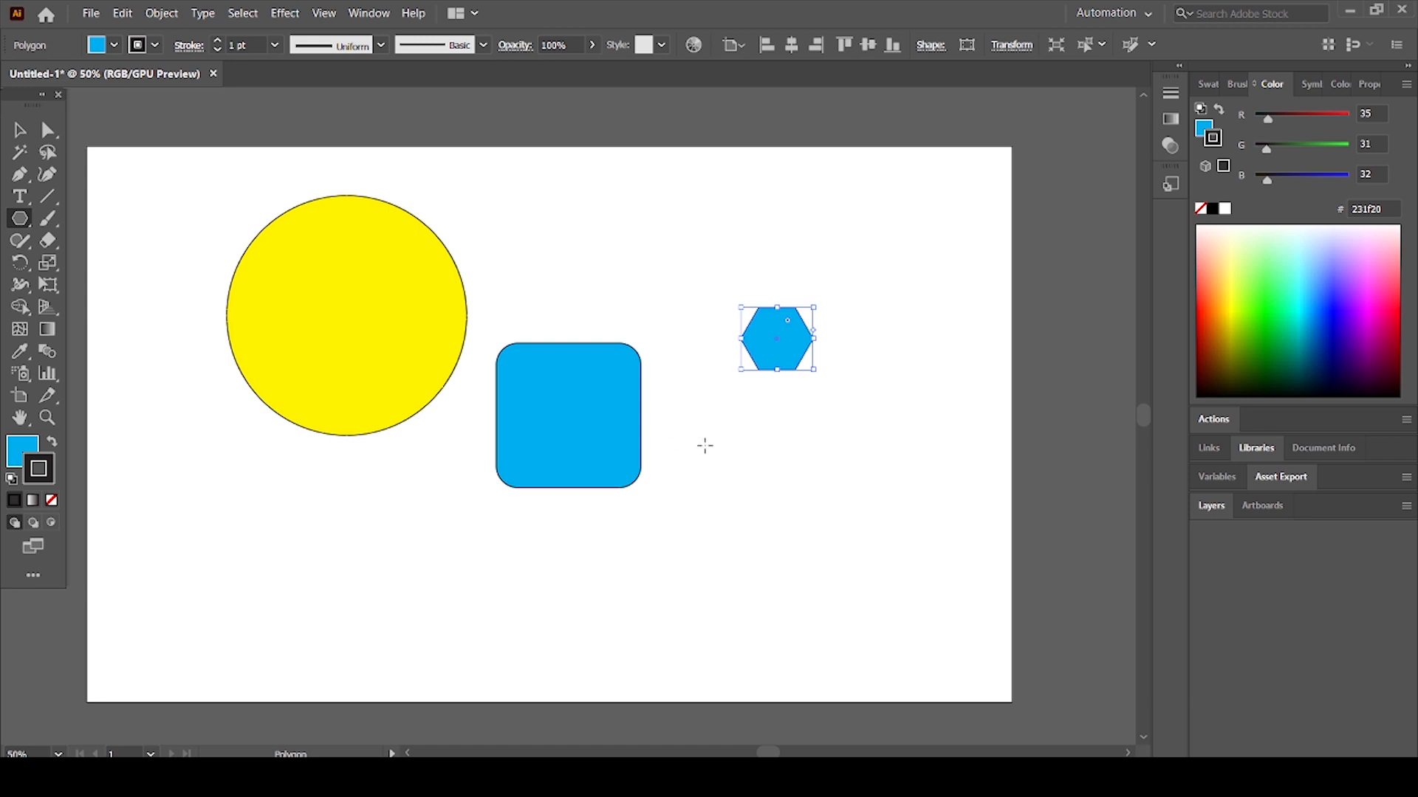
# Step: Create a polygon with a 50 px radius and 4 sides below the hexagon
pyautogui.click(755, 455)
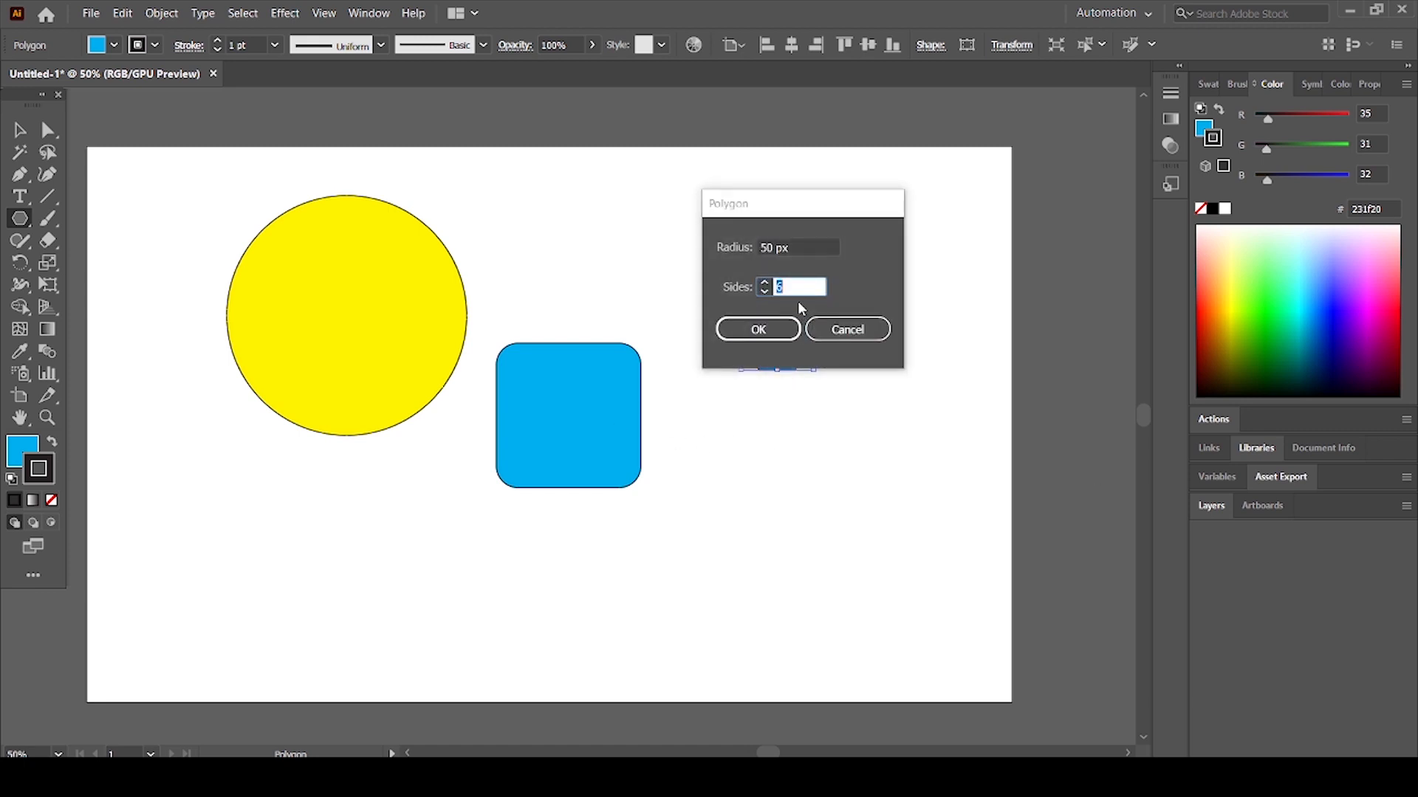
pyautogui.click(764, 292)
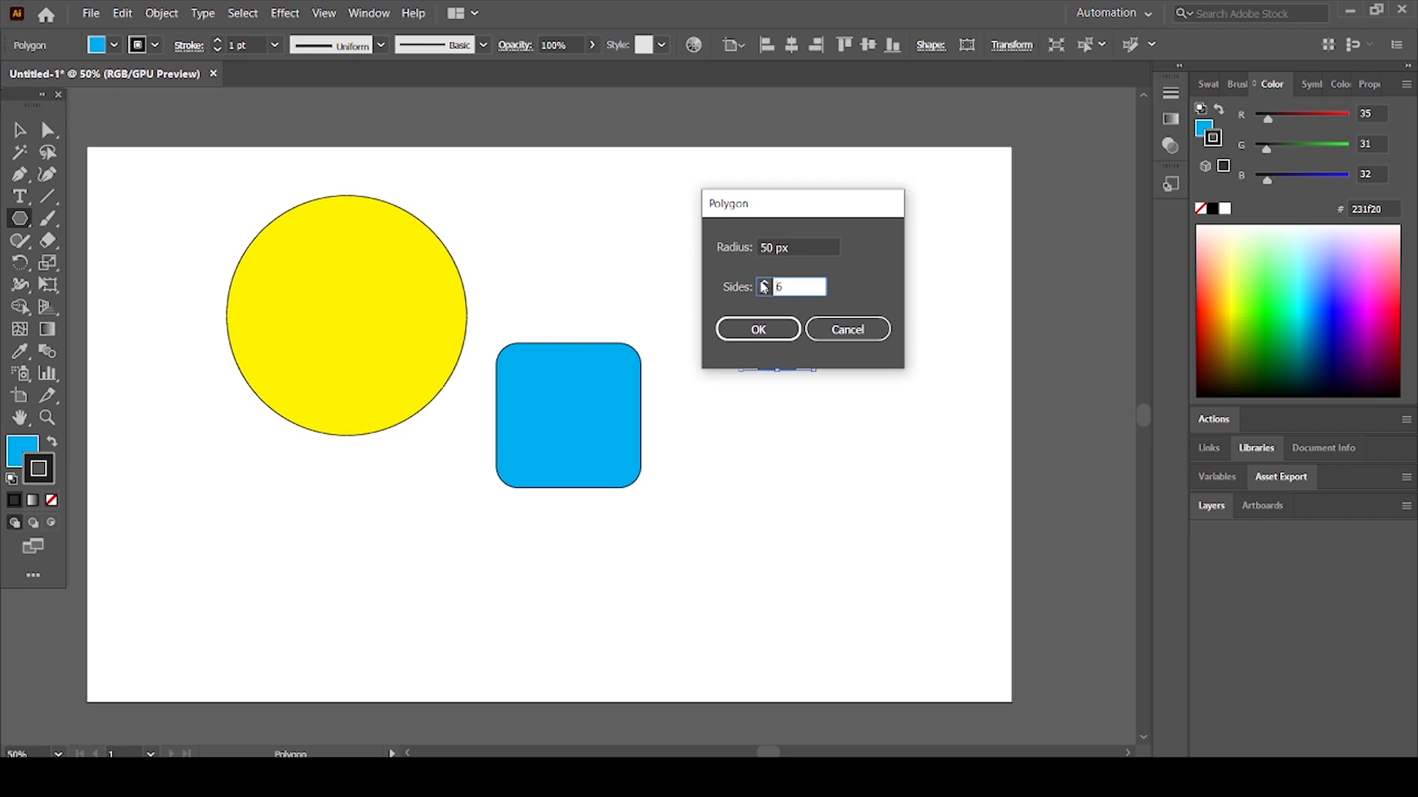
pyautogui.click(762, 284)
pyautogui.click(763, 284)
pyautogui.click(762, 284)
pyautogui.click(762, 284)
pyautogui.click(763, 284)
pyautogui.write('4')
pyautogui.click(760, 327)
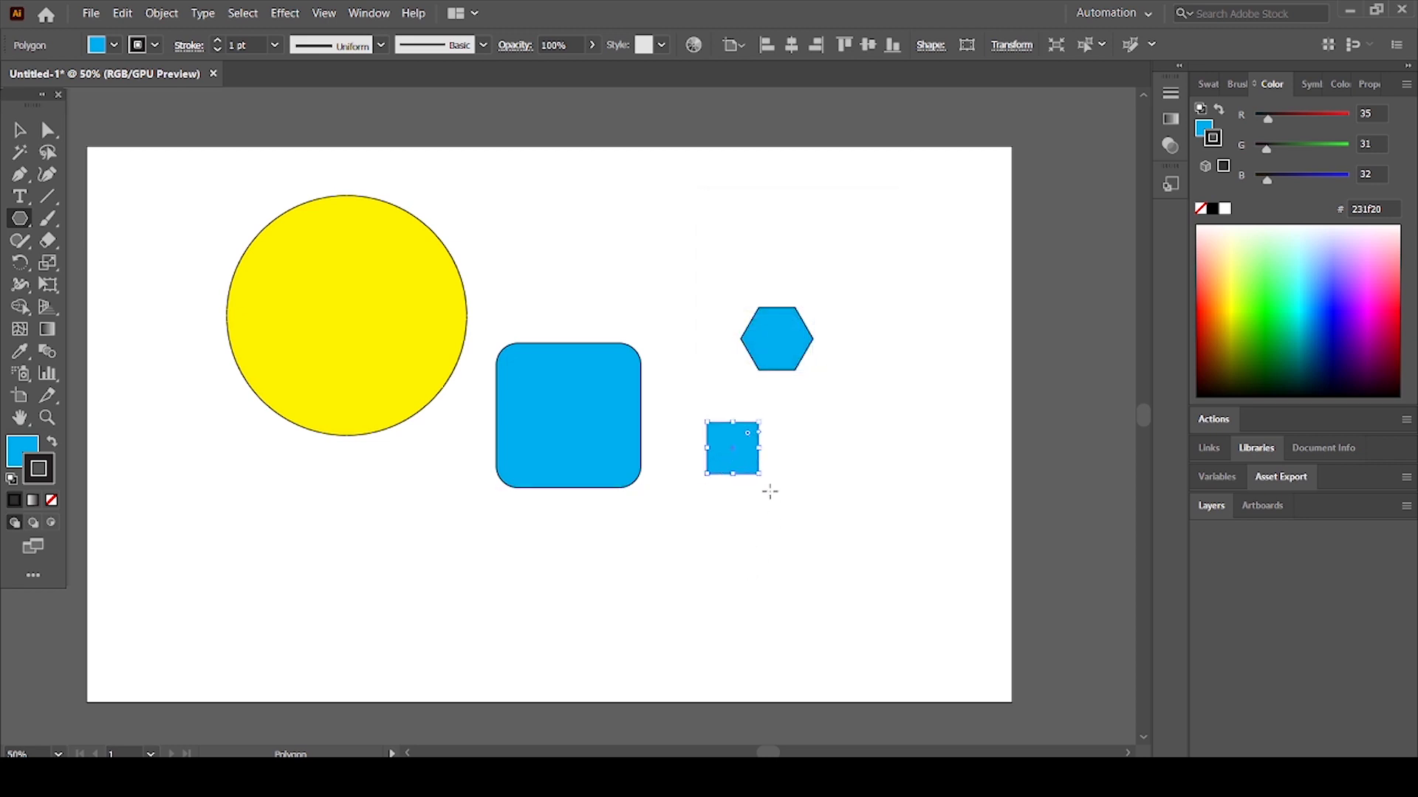
# Step: Create another polygon with a 50 px radius and 40 sides
pyautogui.click(816, 281)
pyautogui.write('40')
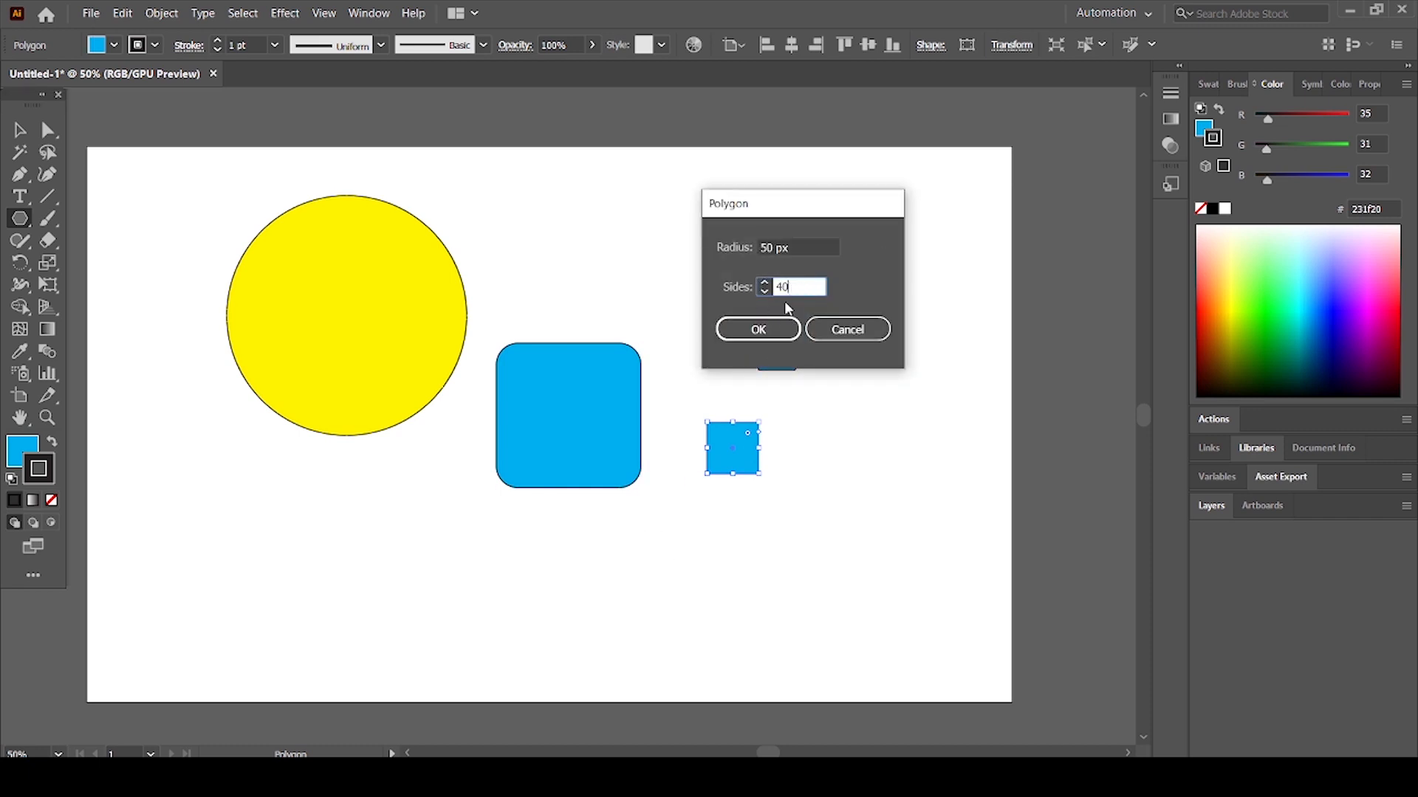
pyautogui.click(779, 331)
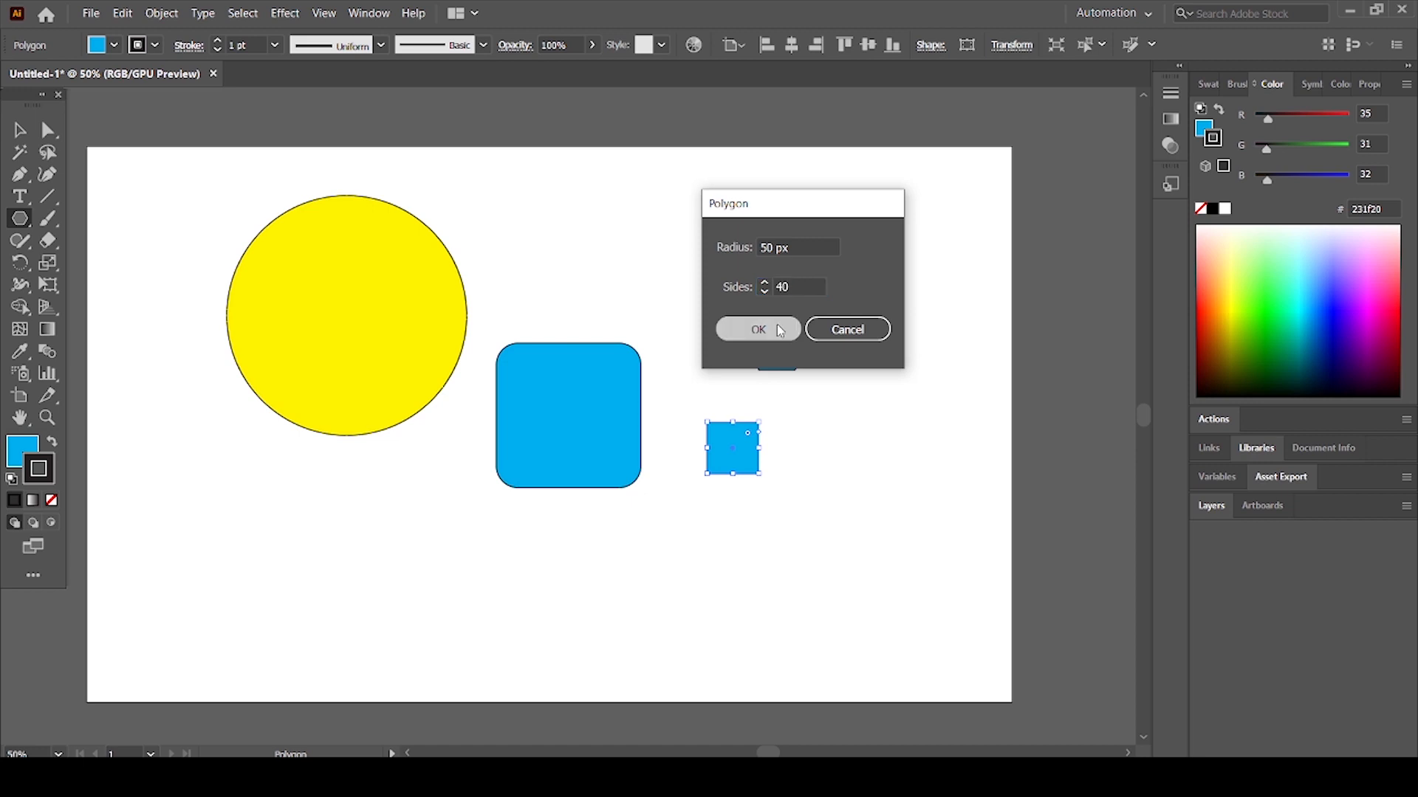
# Step: Create a polygon with a 50 px radius and 3 sides above the rounded square
pyautogui.moveTo(682, 594); pyautogui.dragTo(727, 559)
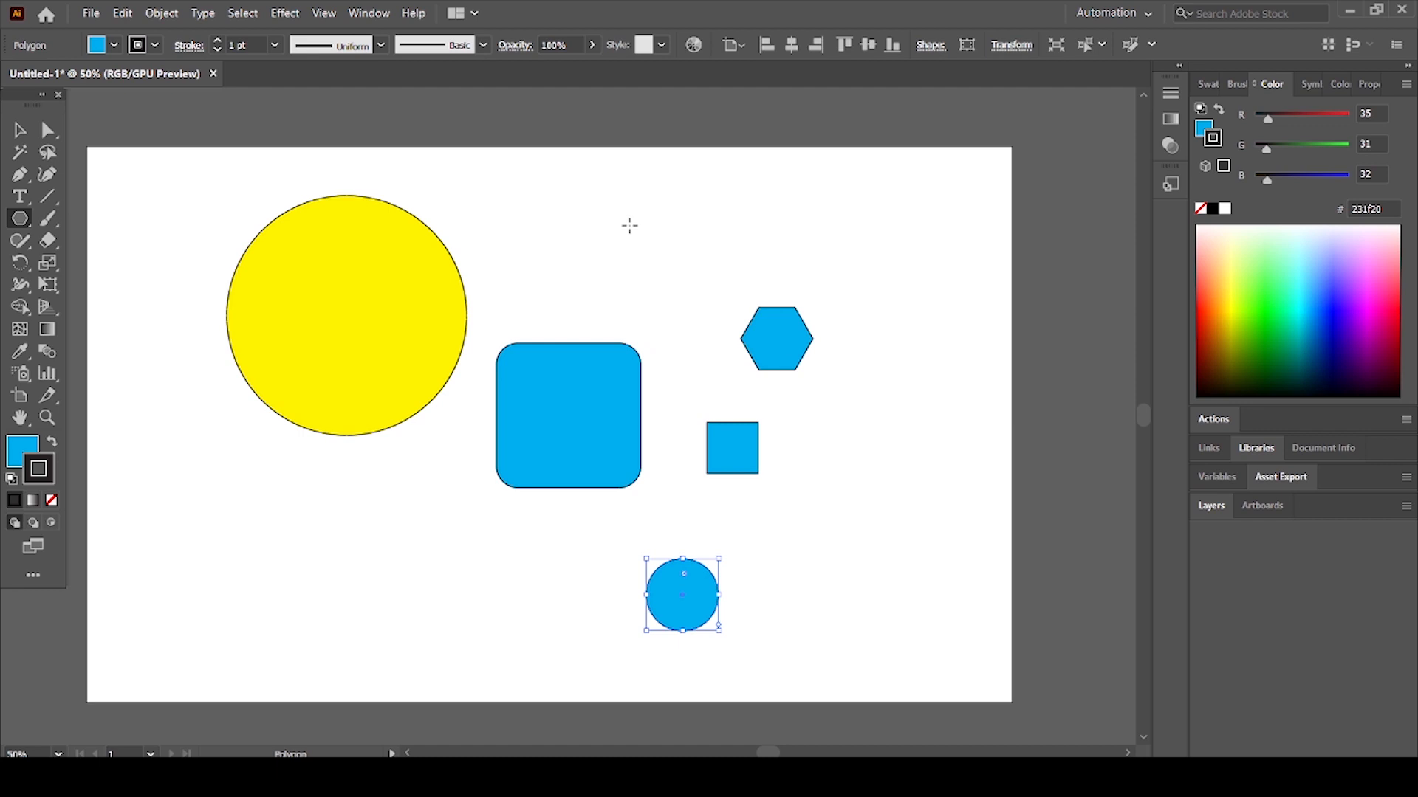
pyautogui.click(699, 262)
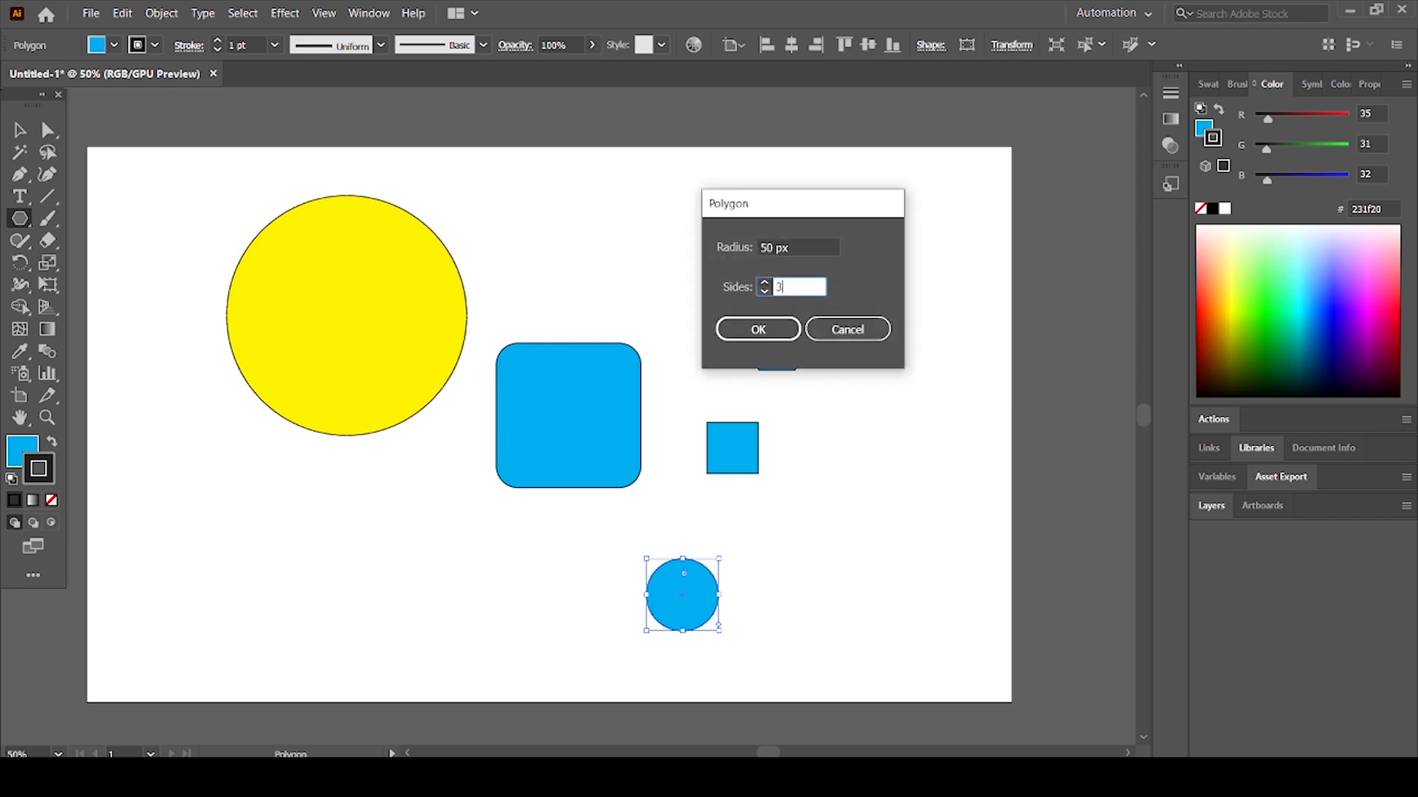
pyautogui.click(758, 328)
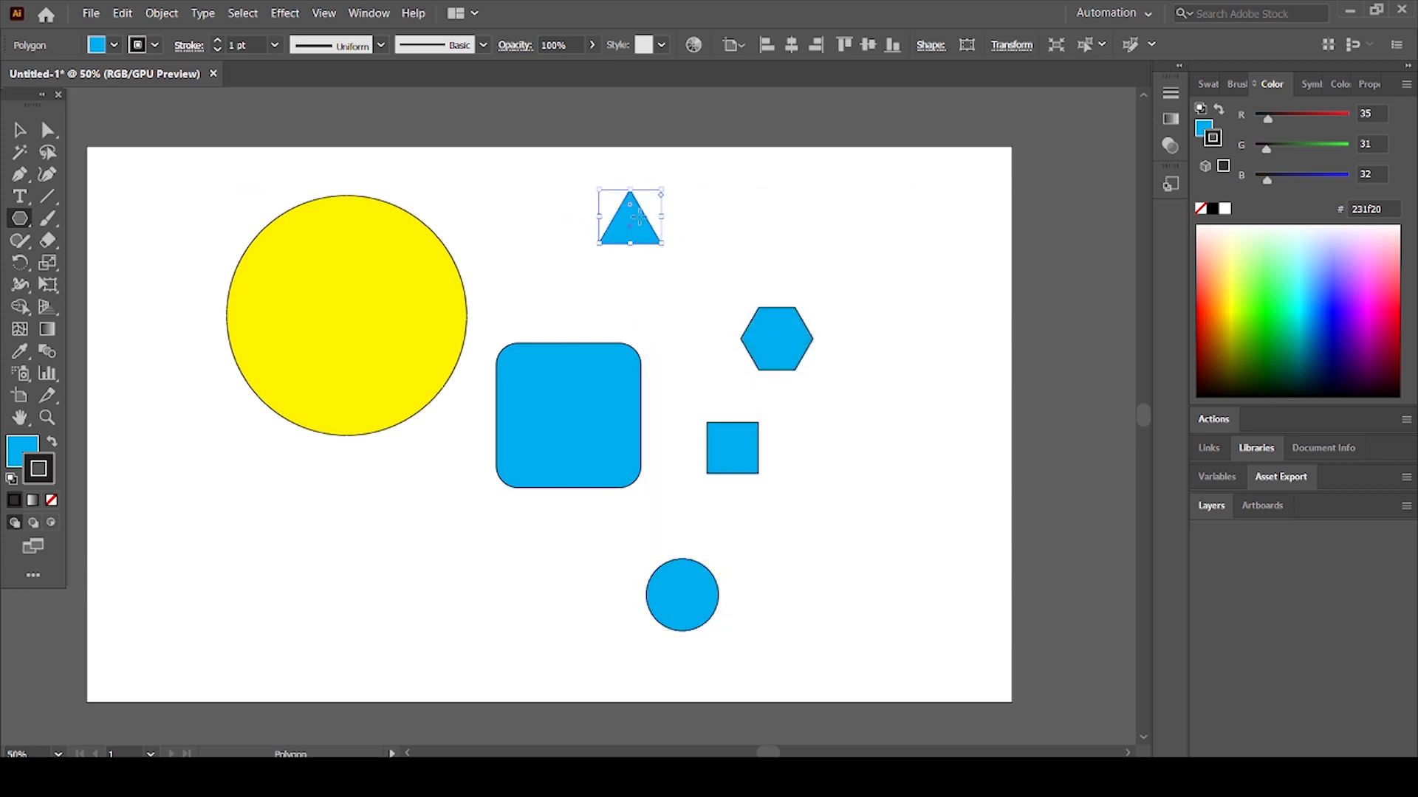
# Step: Draw a five-pointed star with the Star tool, outer radius about 151 px and inner radius about 76 px, overlapping the yellow circle's lower left
pyautogui.rightClick(25, 224)
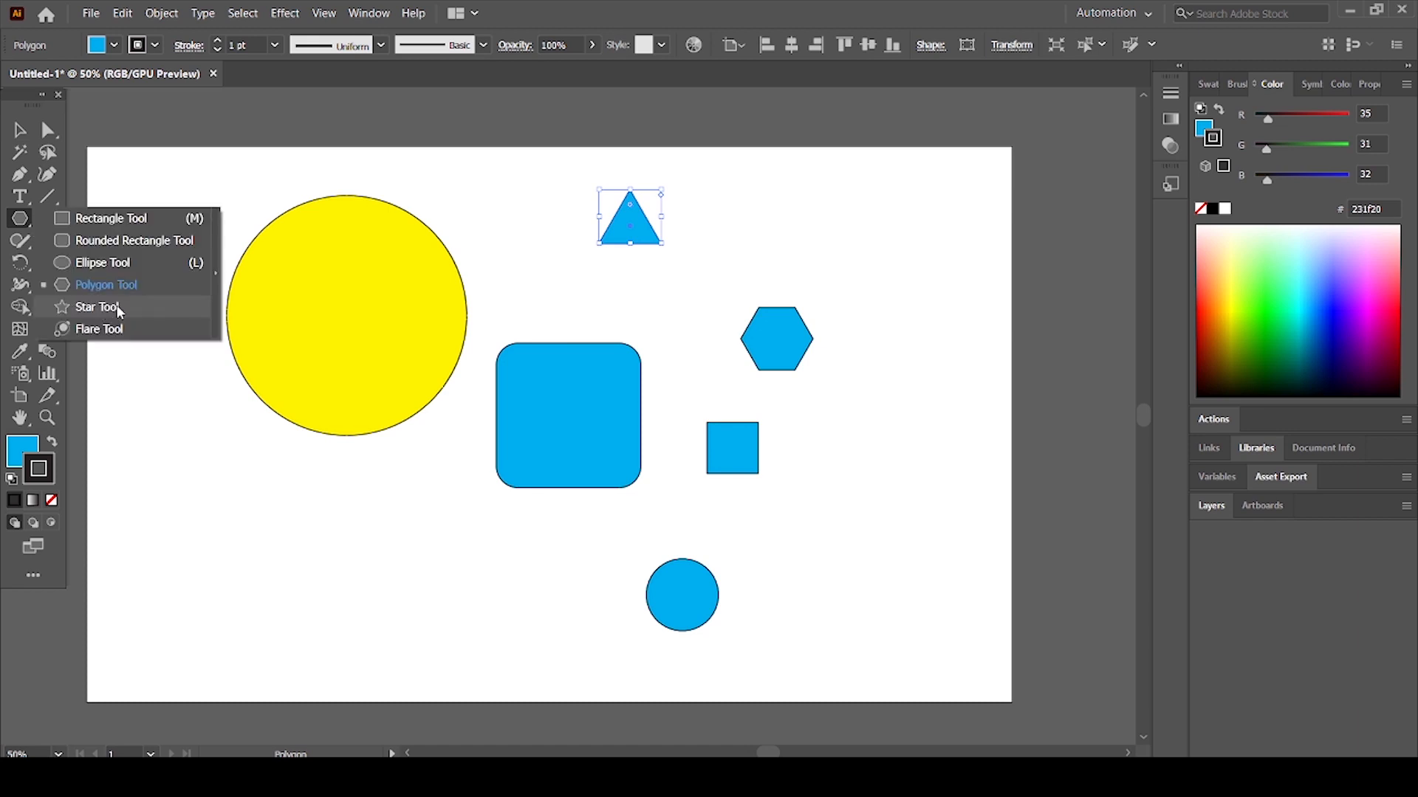
pyautogui.click(89, 308)
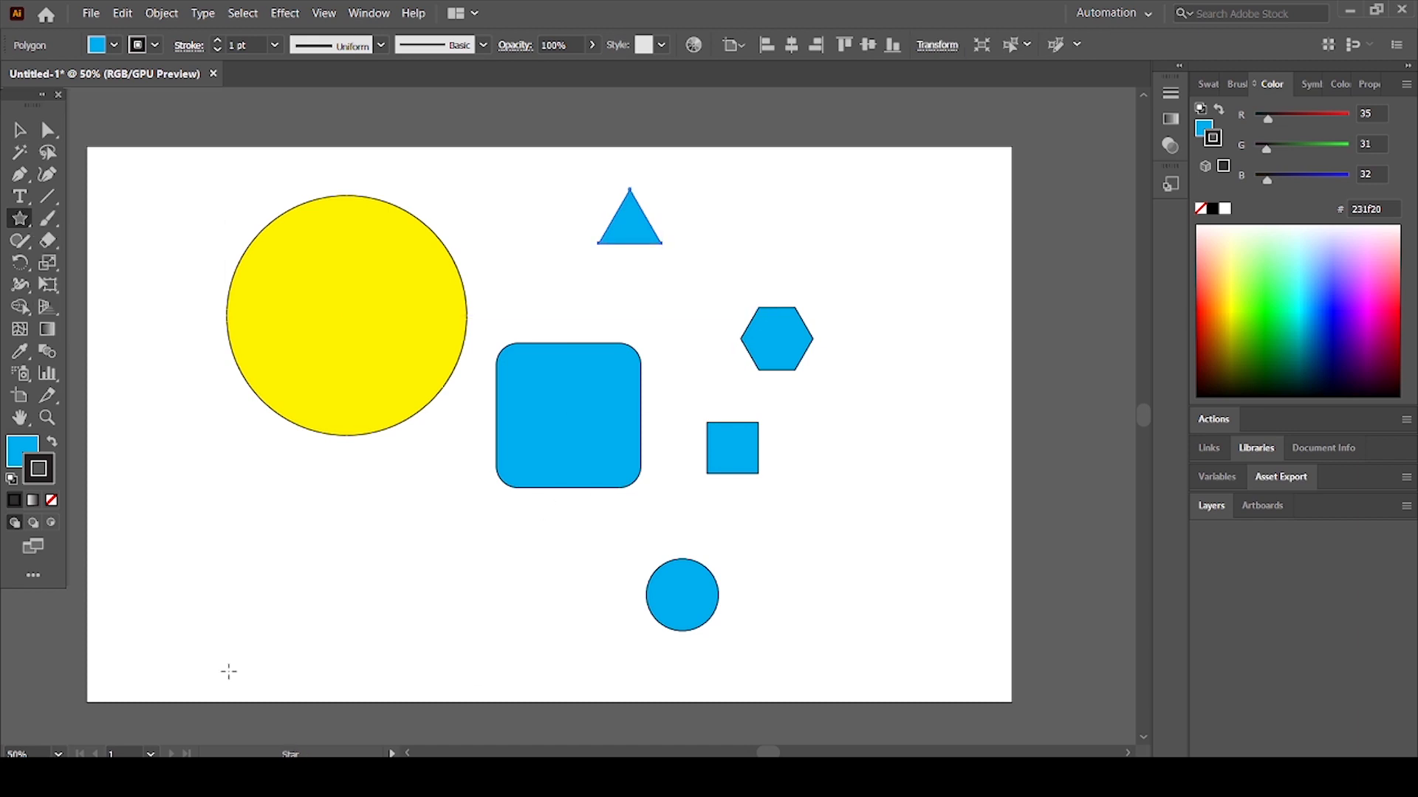
pyautogui.moveTo(189, 456); pyautogui.dragTo(276, 517)
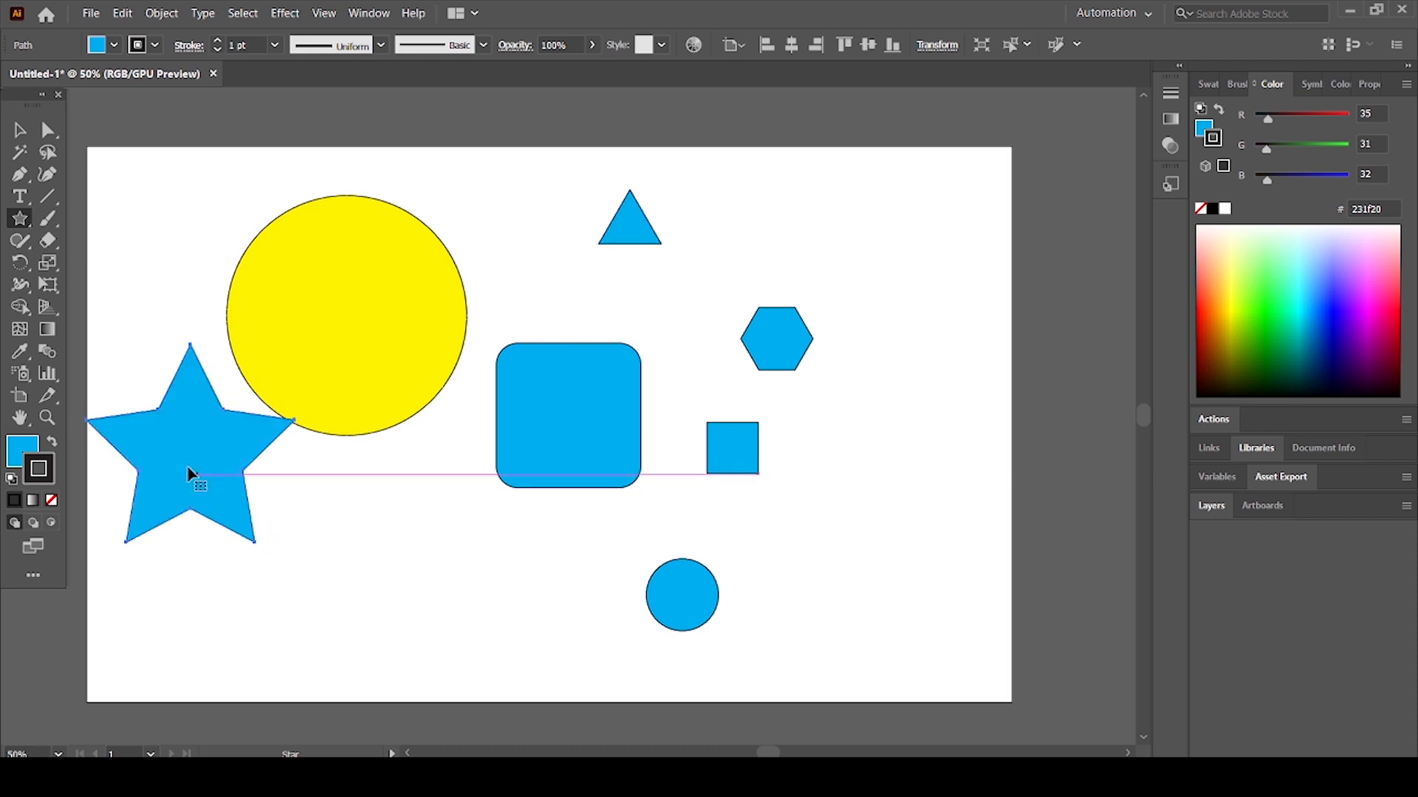
# Step: Move the five-pointed star clear of the yellow circle, just below it and to the lower left of the rounded square
pyautogui.click(24, 126)
pyautogui.click(358, 559)
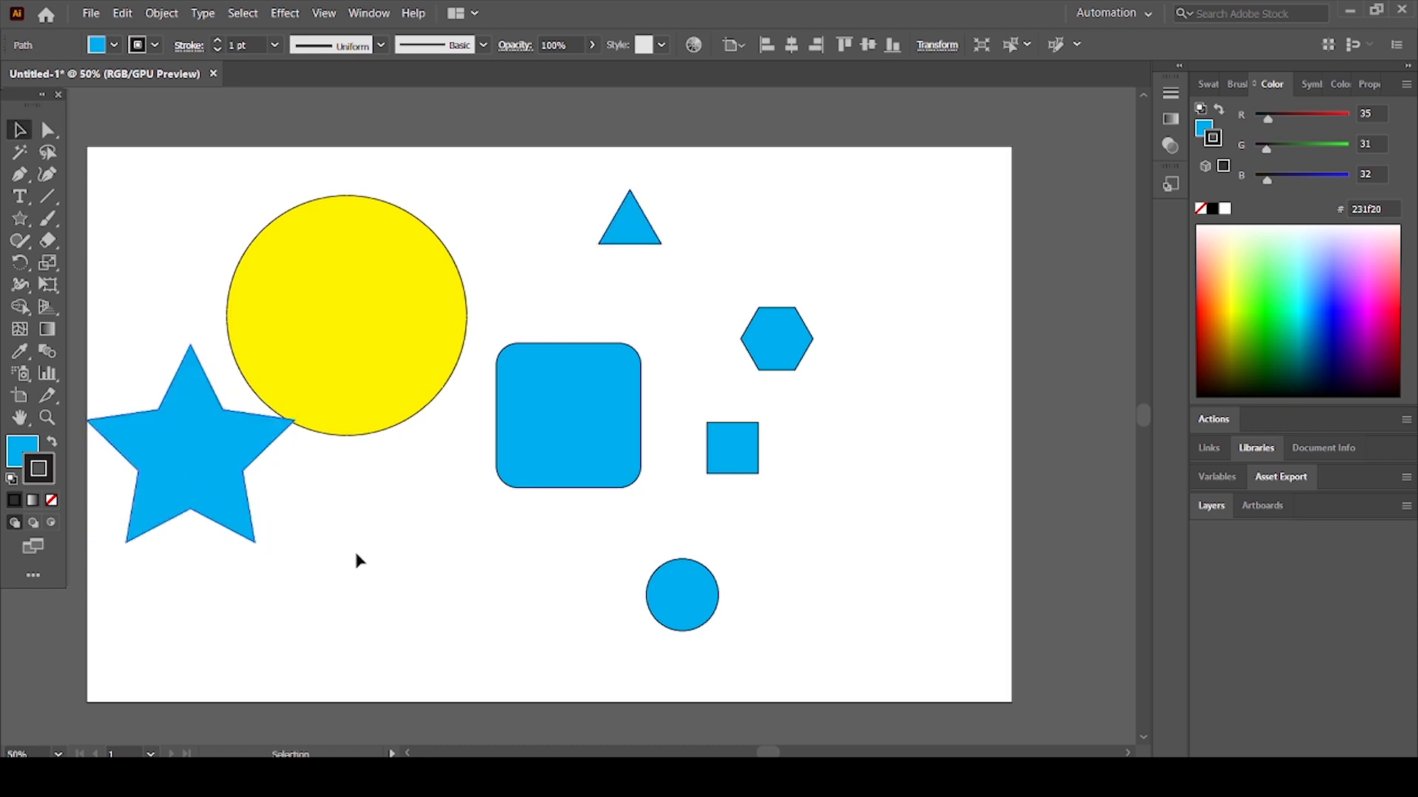
pyautogui.click(230, 481)
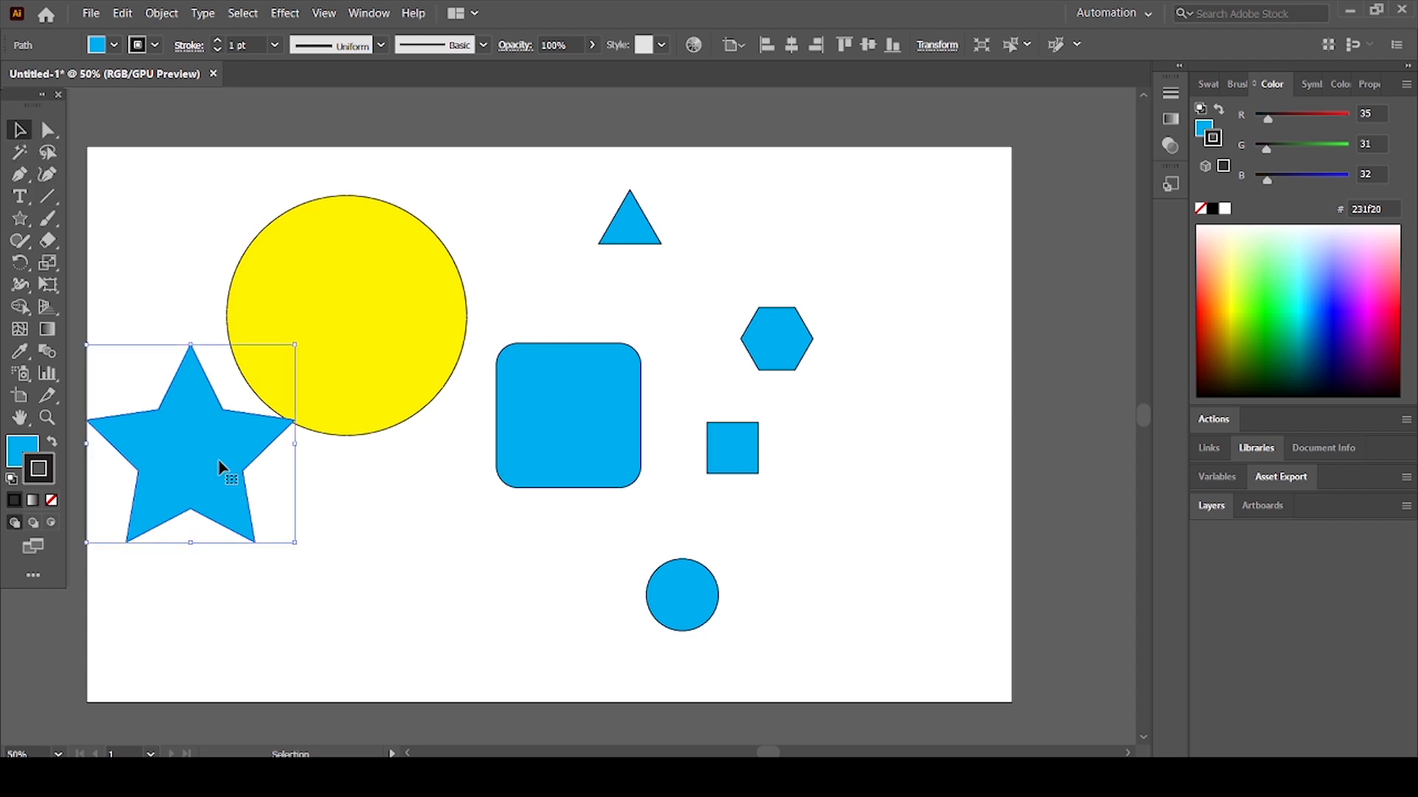
pyautogui.moveTo(221, 466); pyautogui.dragTo(428, 555)
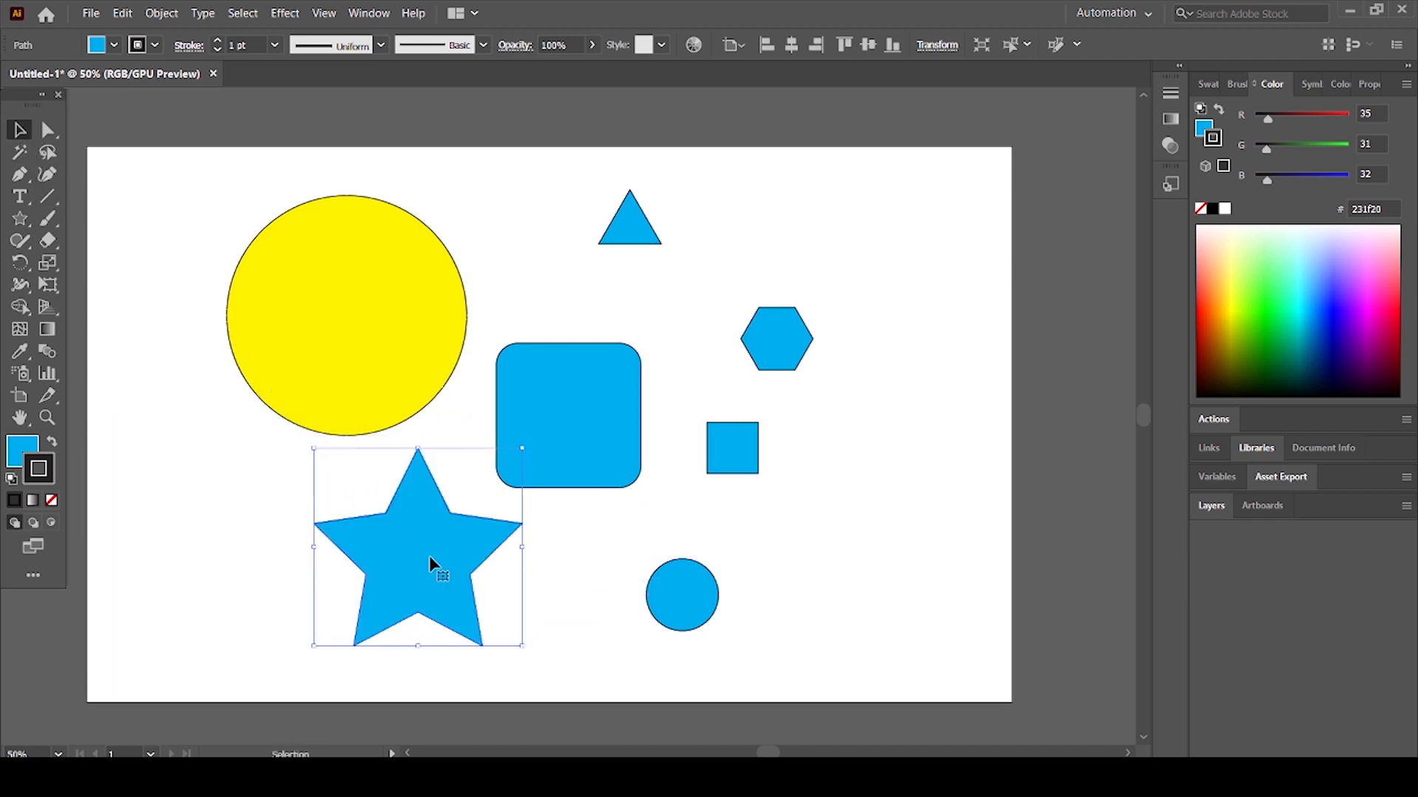
# Step: Create a 40-point star with radii 151.3765 px and 75.6882 px, and move it so it overlaps the small square
pyautogui.click(20, 222)
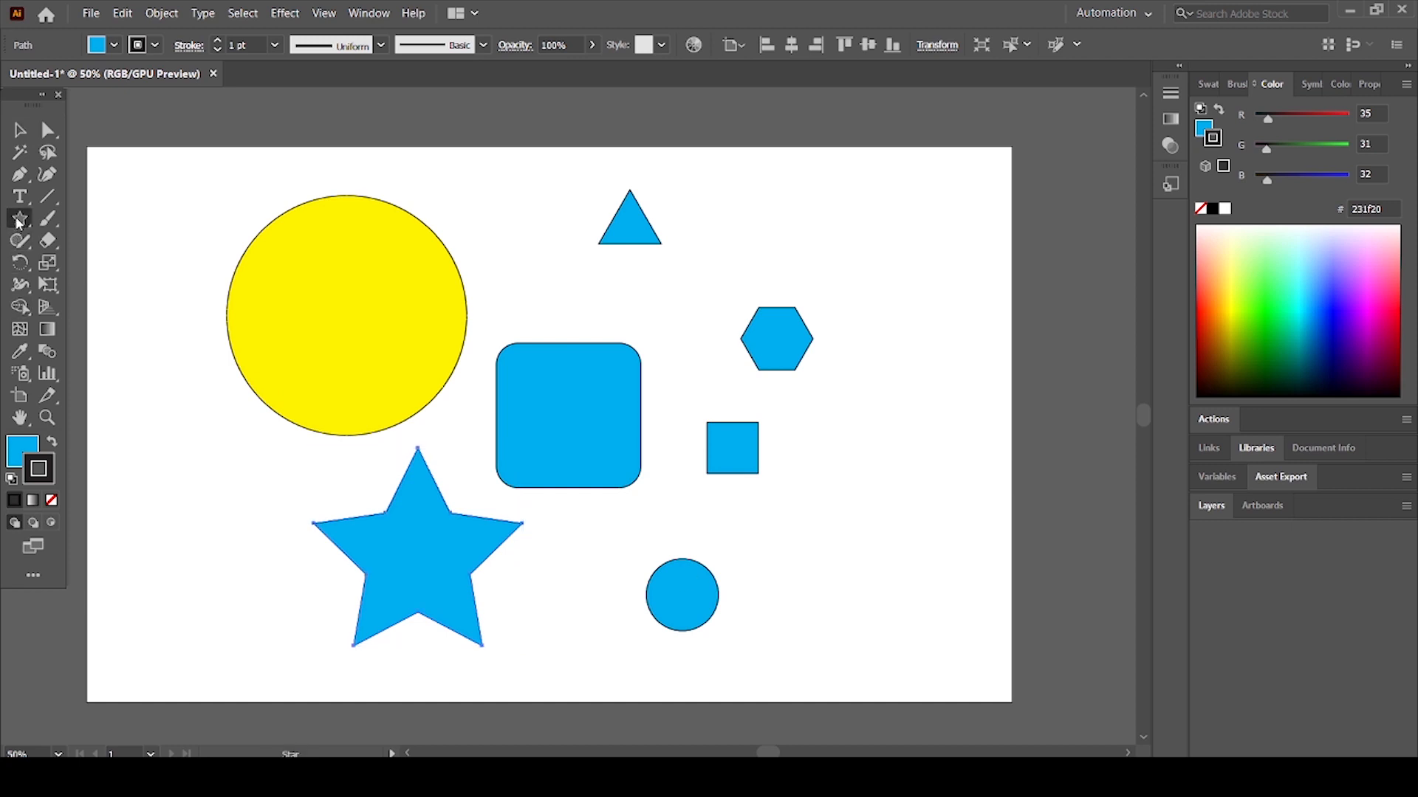
pyautogui.click(924, 526)
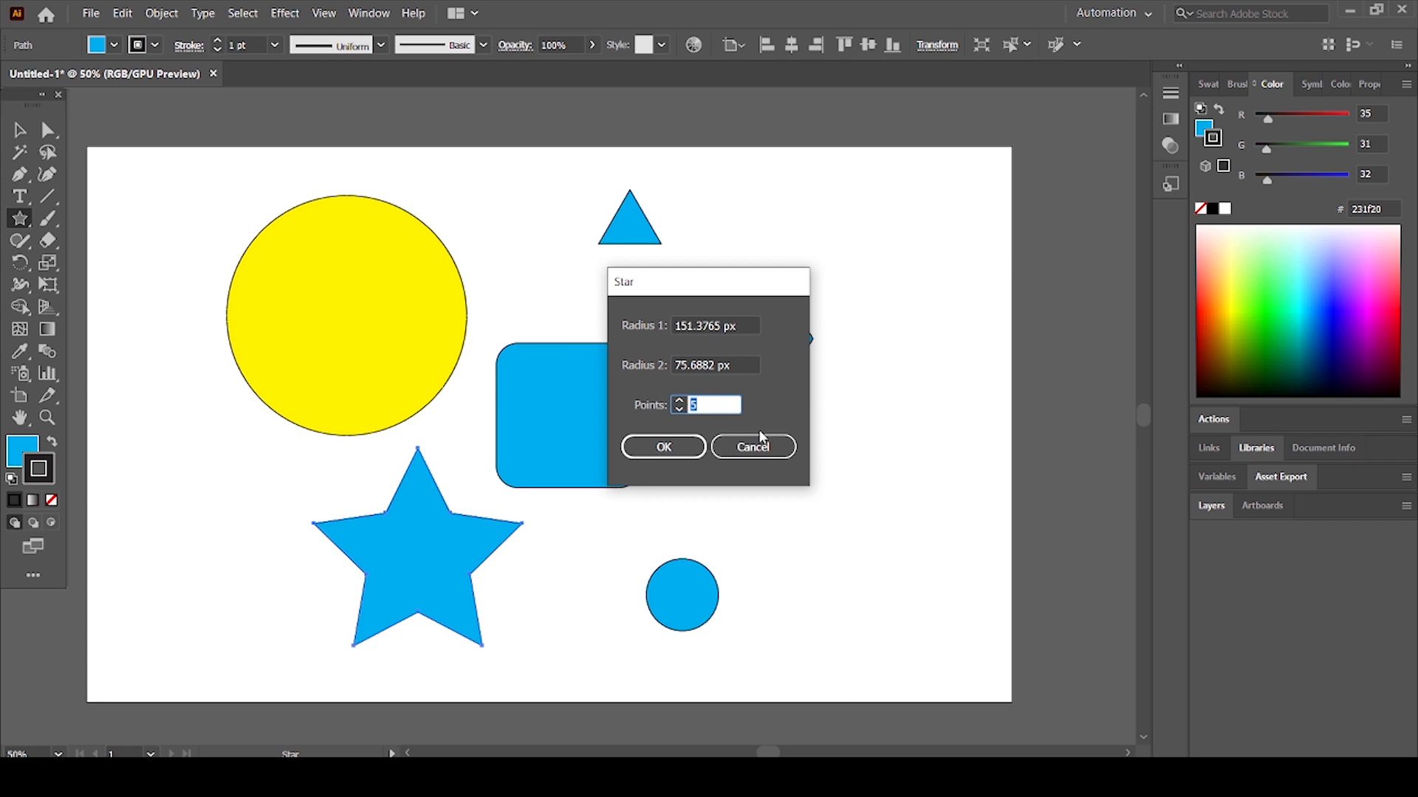
pyautogui.write('40')
pyautogui.click(677, 456)
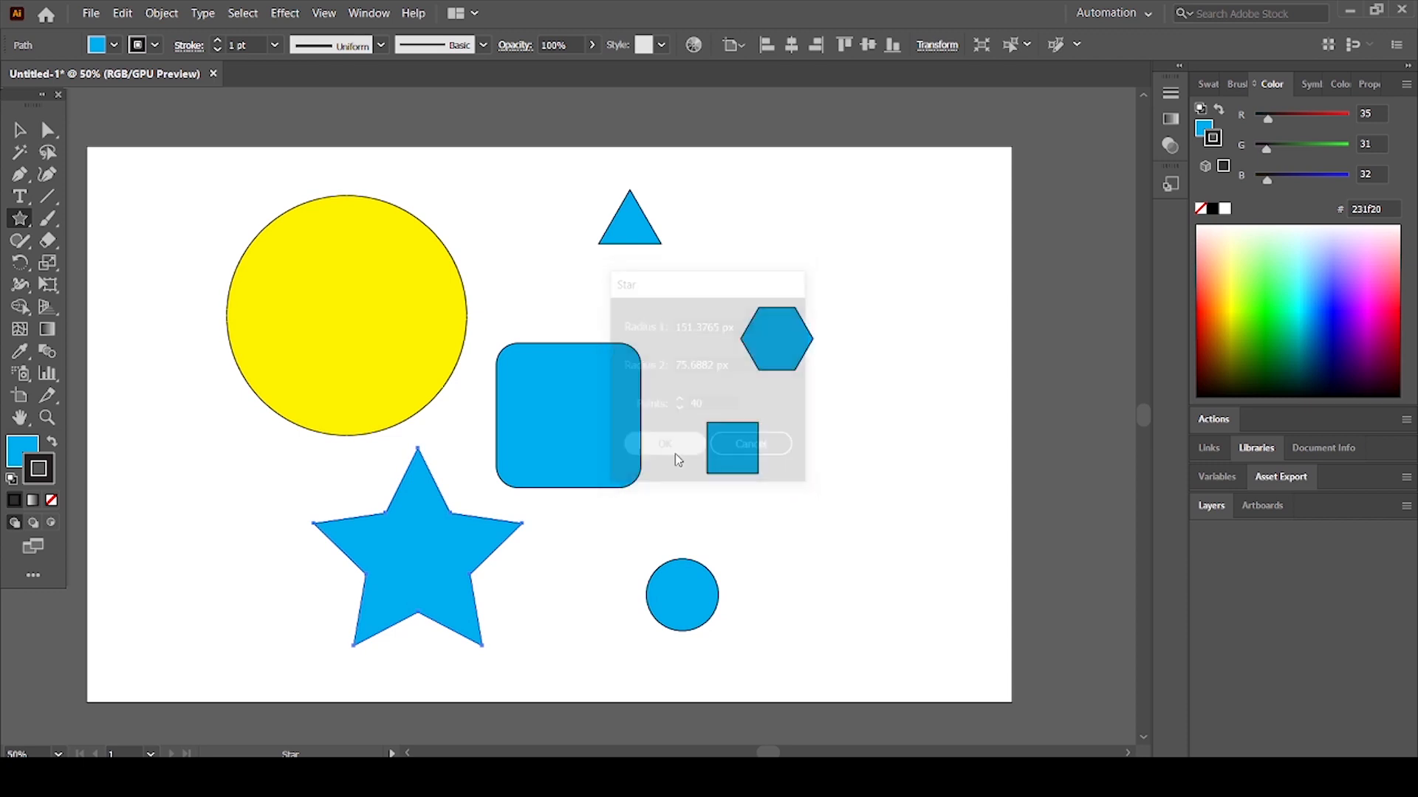
pyautogui.press('v')
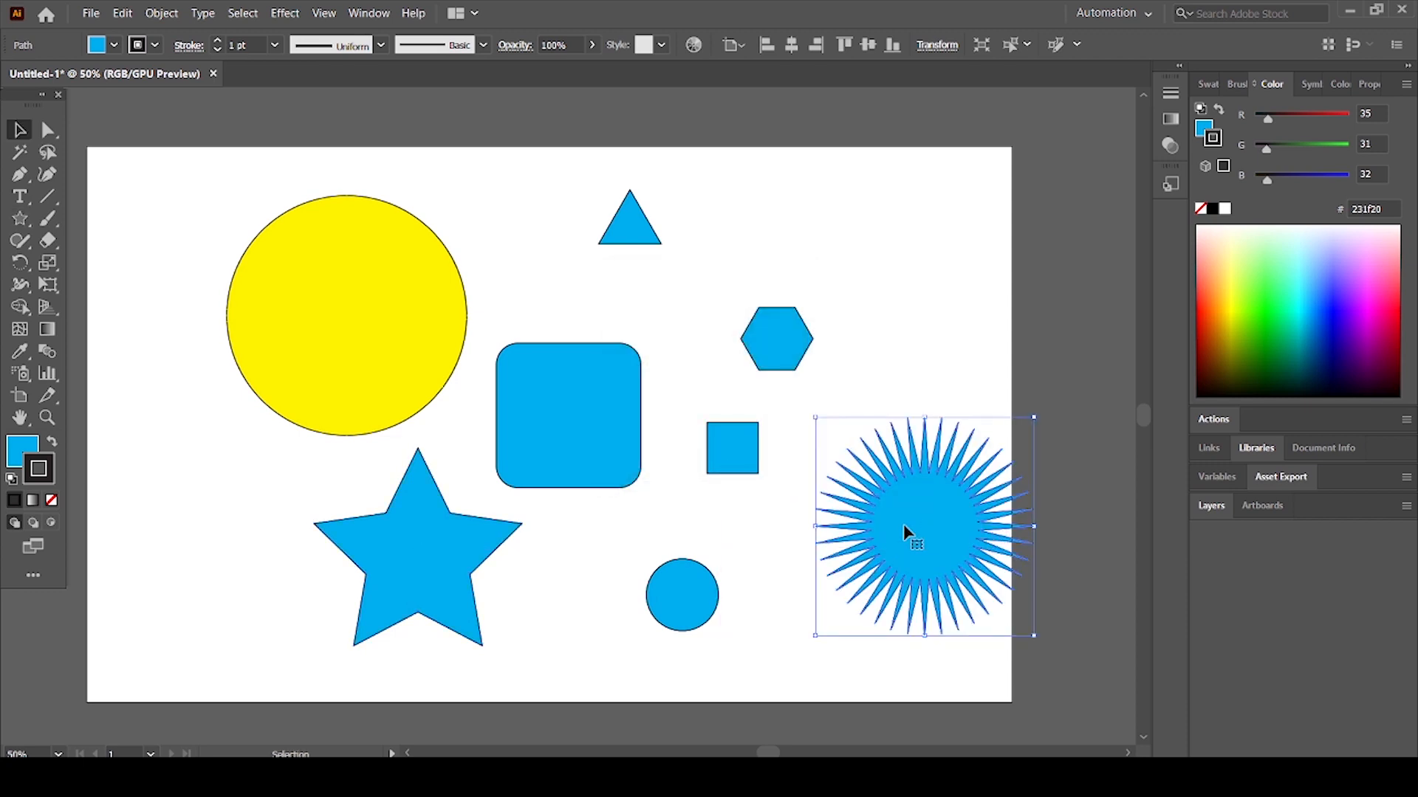
pyautogui.moveTo(921, 524); pyautogui.dragTo(832, 478)
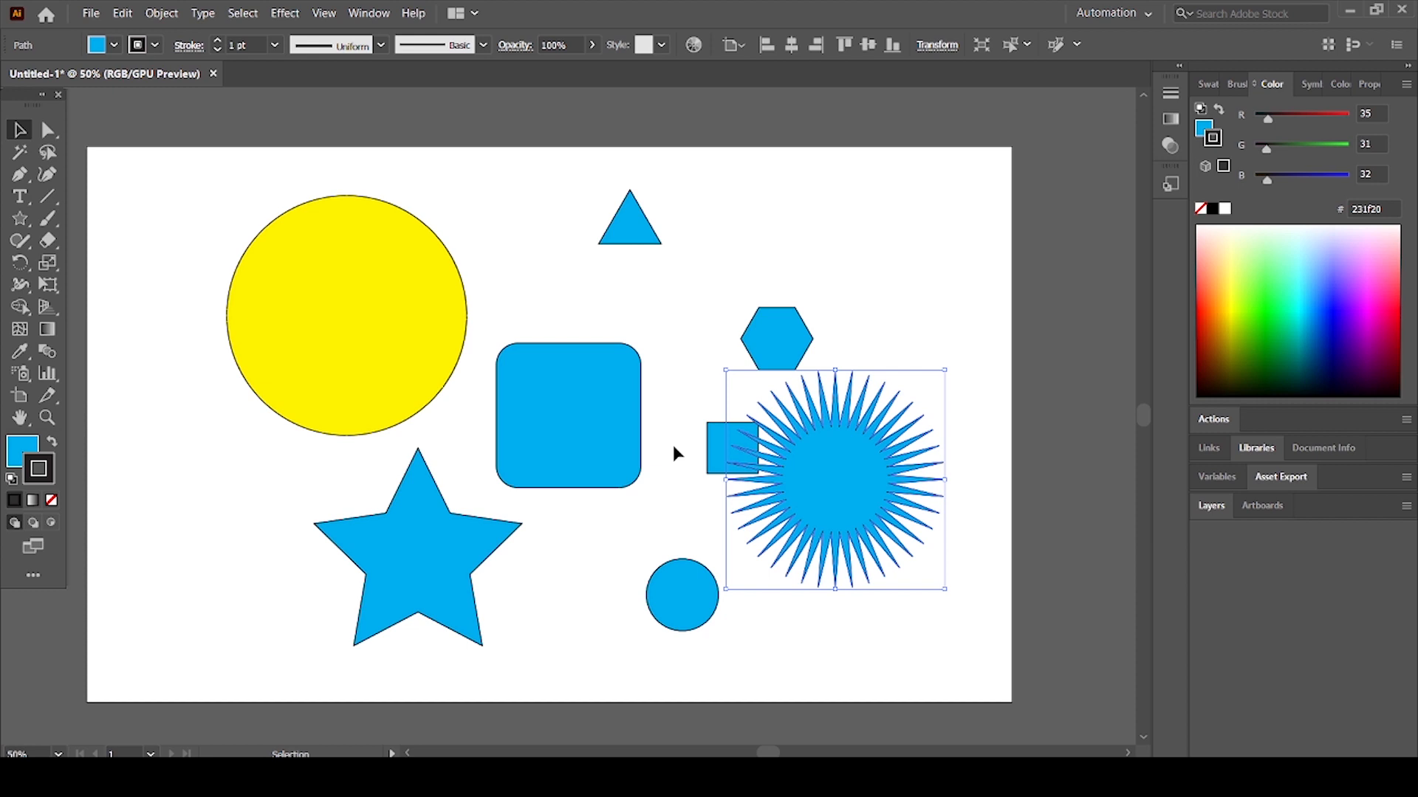
# Step: Select all the shapes on the artboard and delete them
pyautogui.click(785, 222)
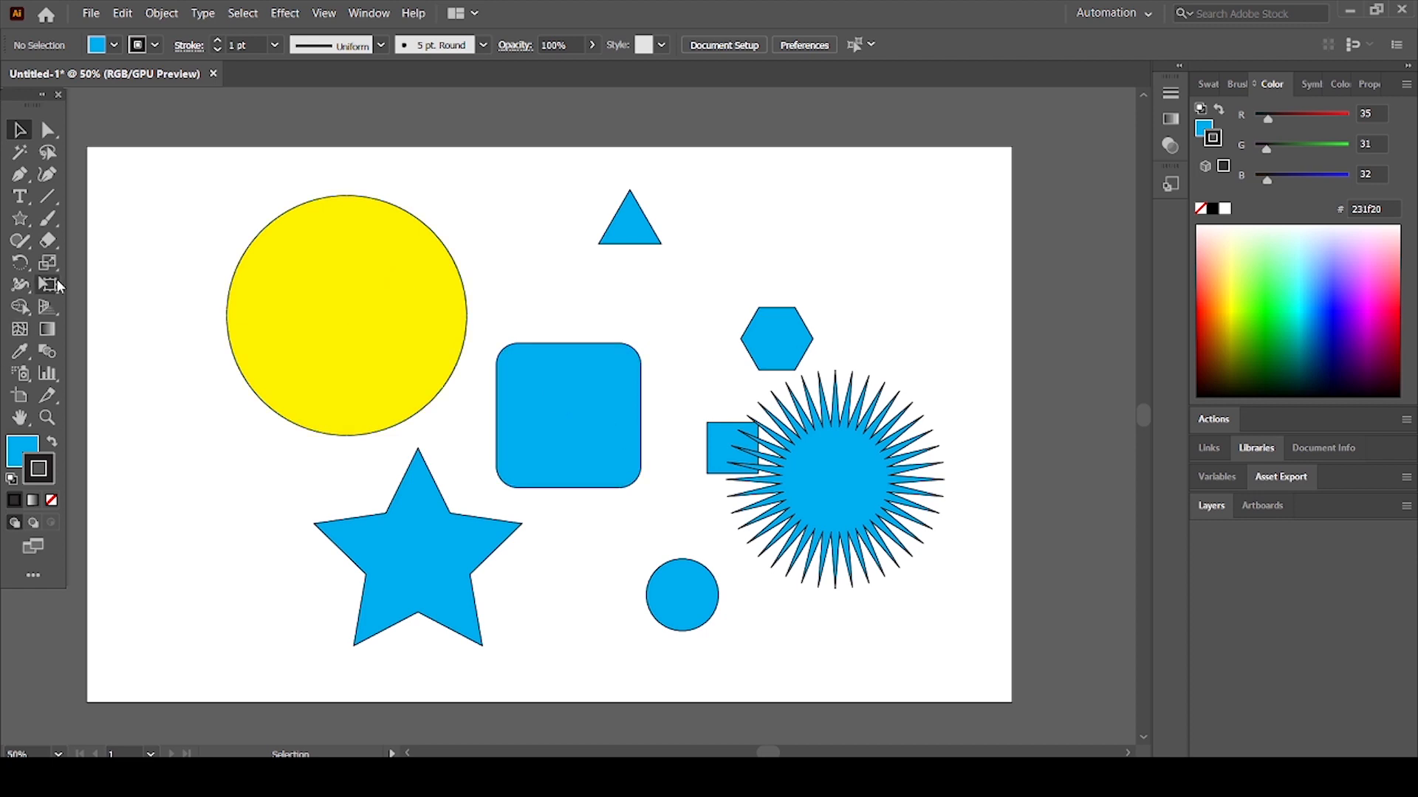
pyautogui.moveTo(116, 178); pyautogui.dragTo(962, 510)
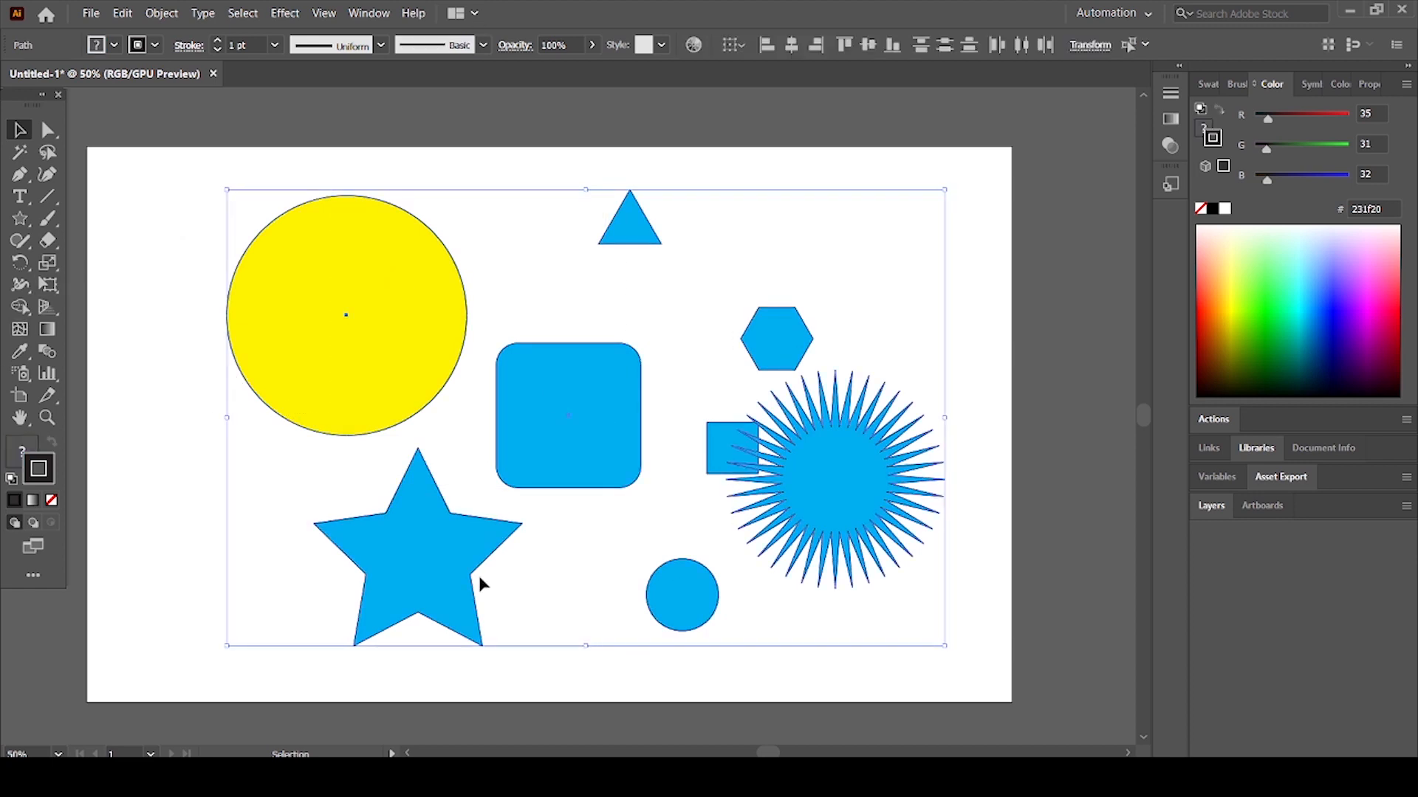
pyautogui.press('Delete')
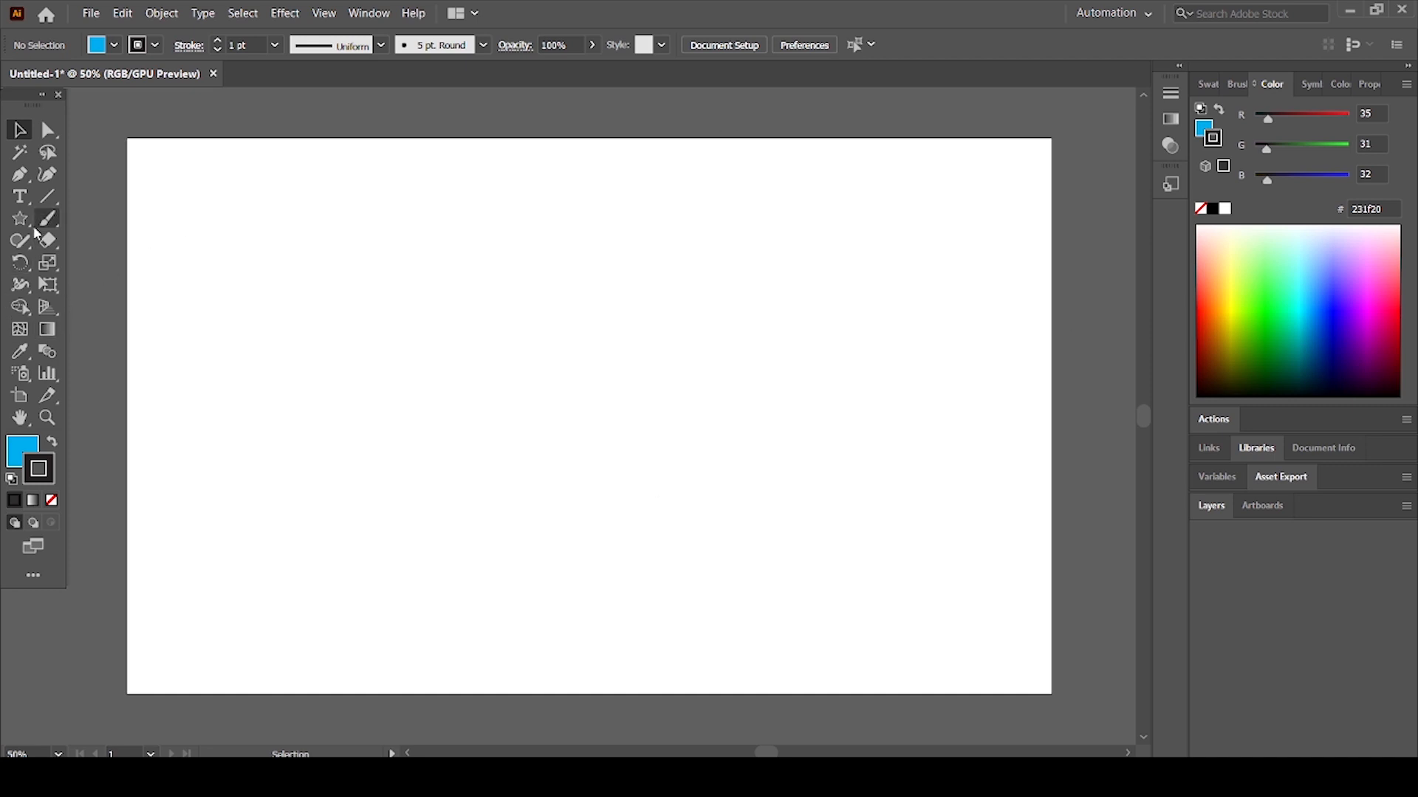
# Step: Draw a small square with the Rectangle tool near the artboard's upper-left corner and clear the selection
pyautogui.moveTo(20, 219); pyautogui.dragTo(82, 218)
pyautogui.moveTo(175, 190); pyautogui.dragTo(240, 254)
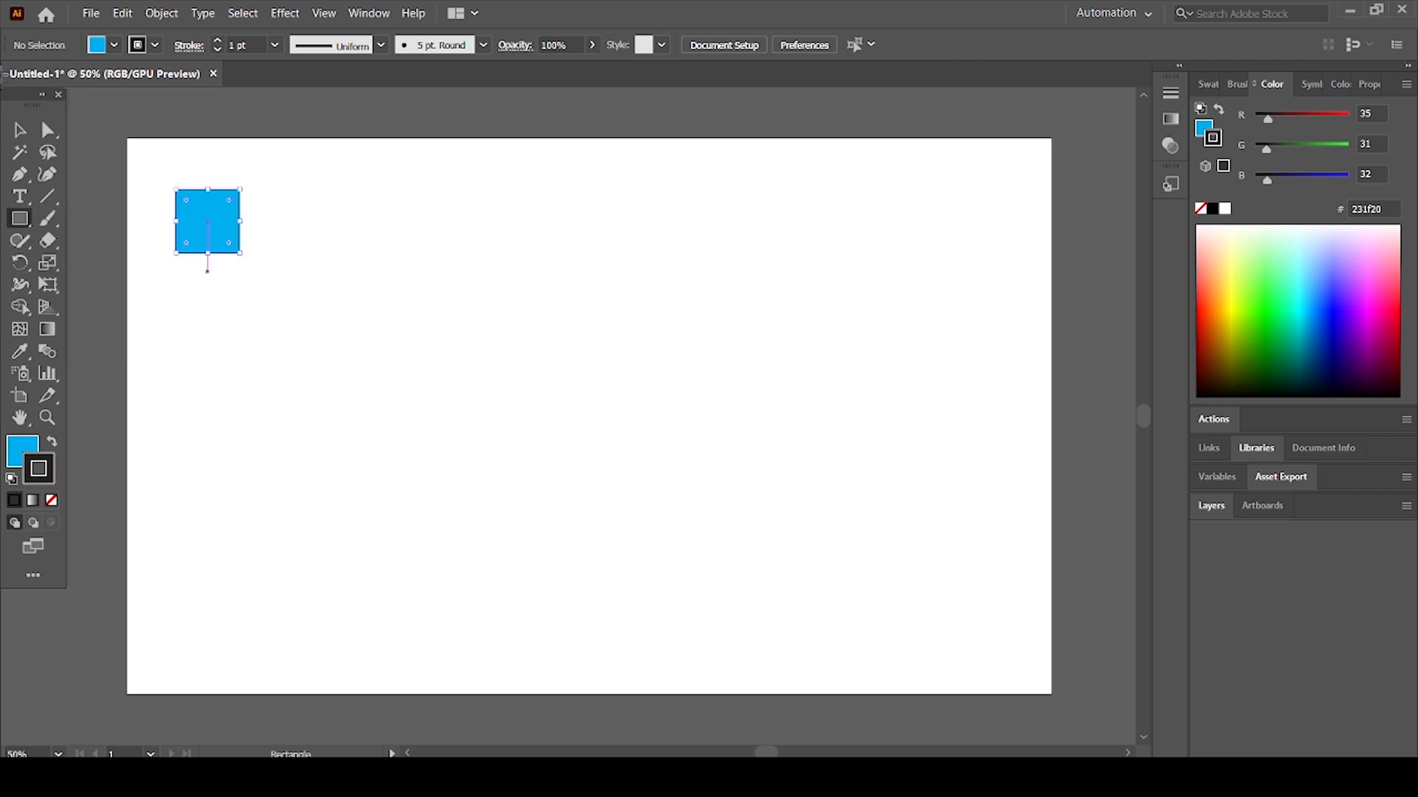
pyautogui.click(19, 130)
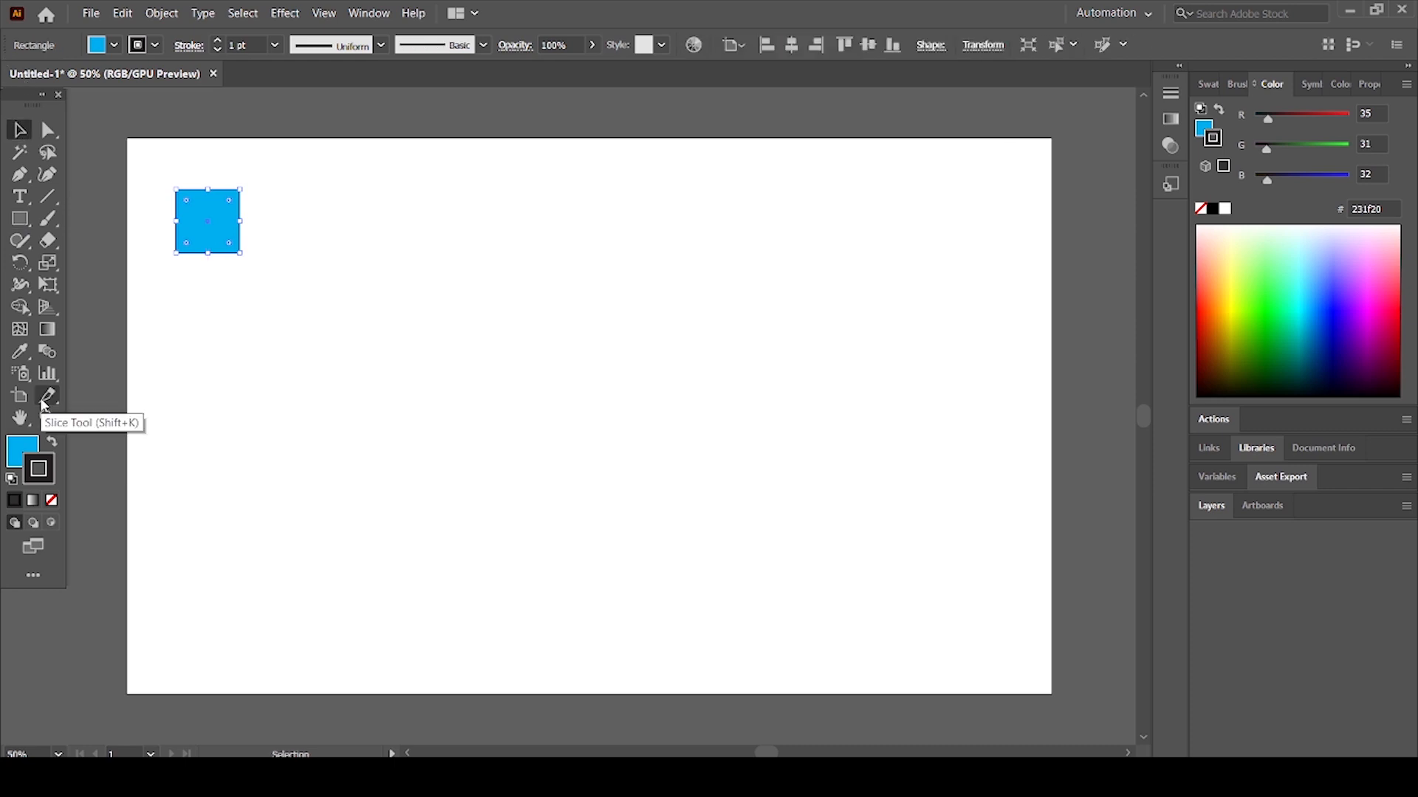
pyautogui.click(229, 289)
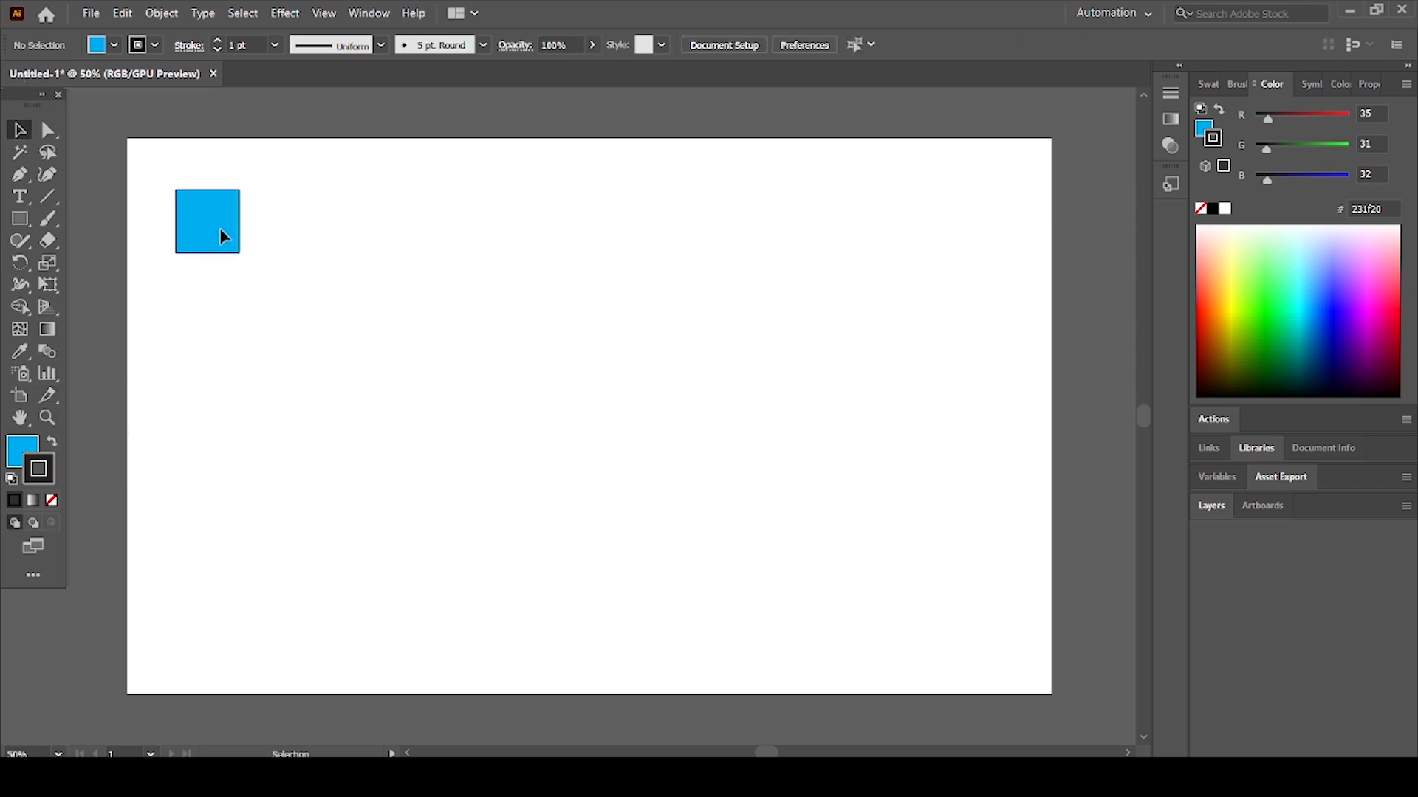
# Step: Make the small square's fill active and place a copy of the square level with it, a short gap to its right
pyautogui.click(224, 237)
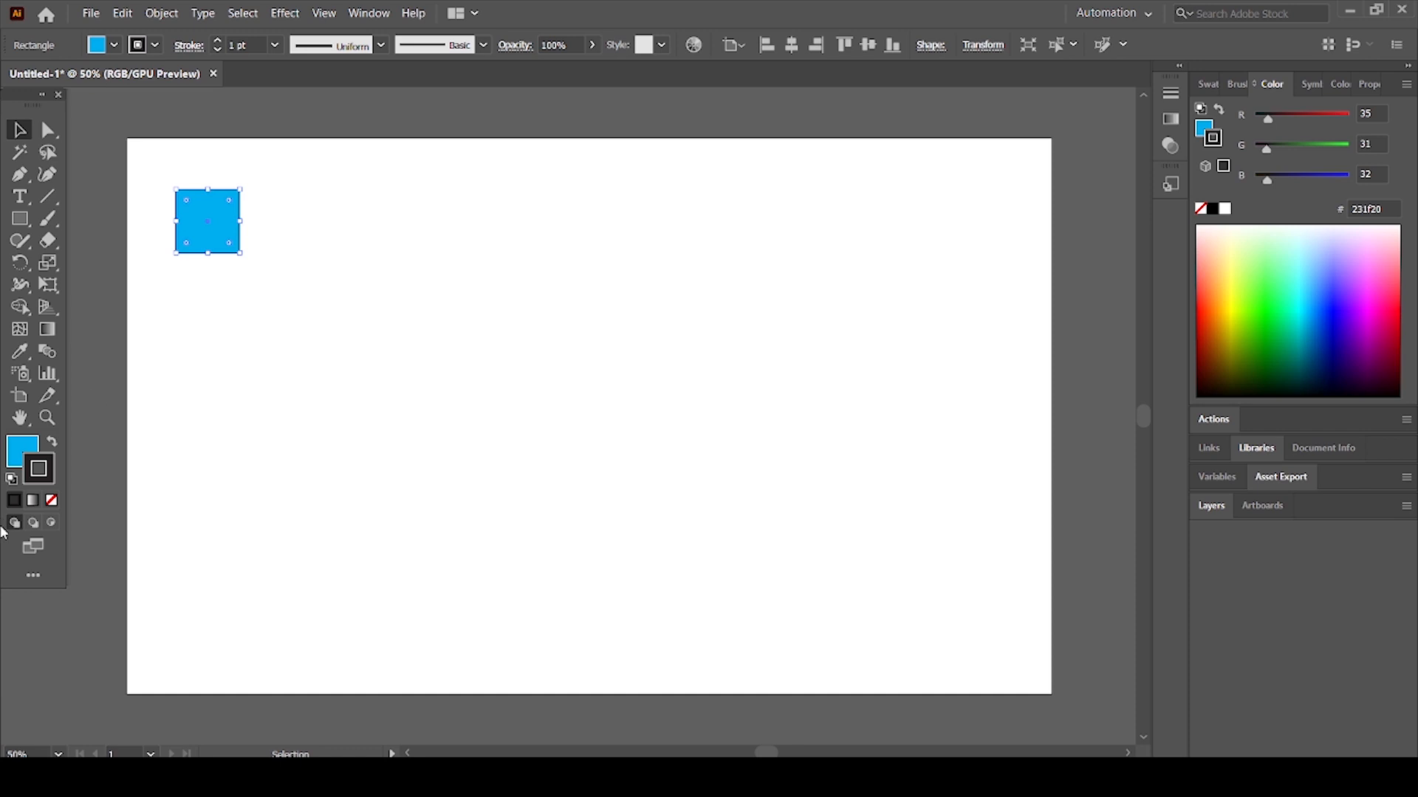
pyautogui.click(21, 450)
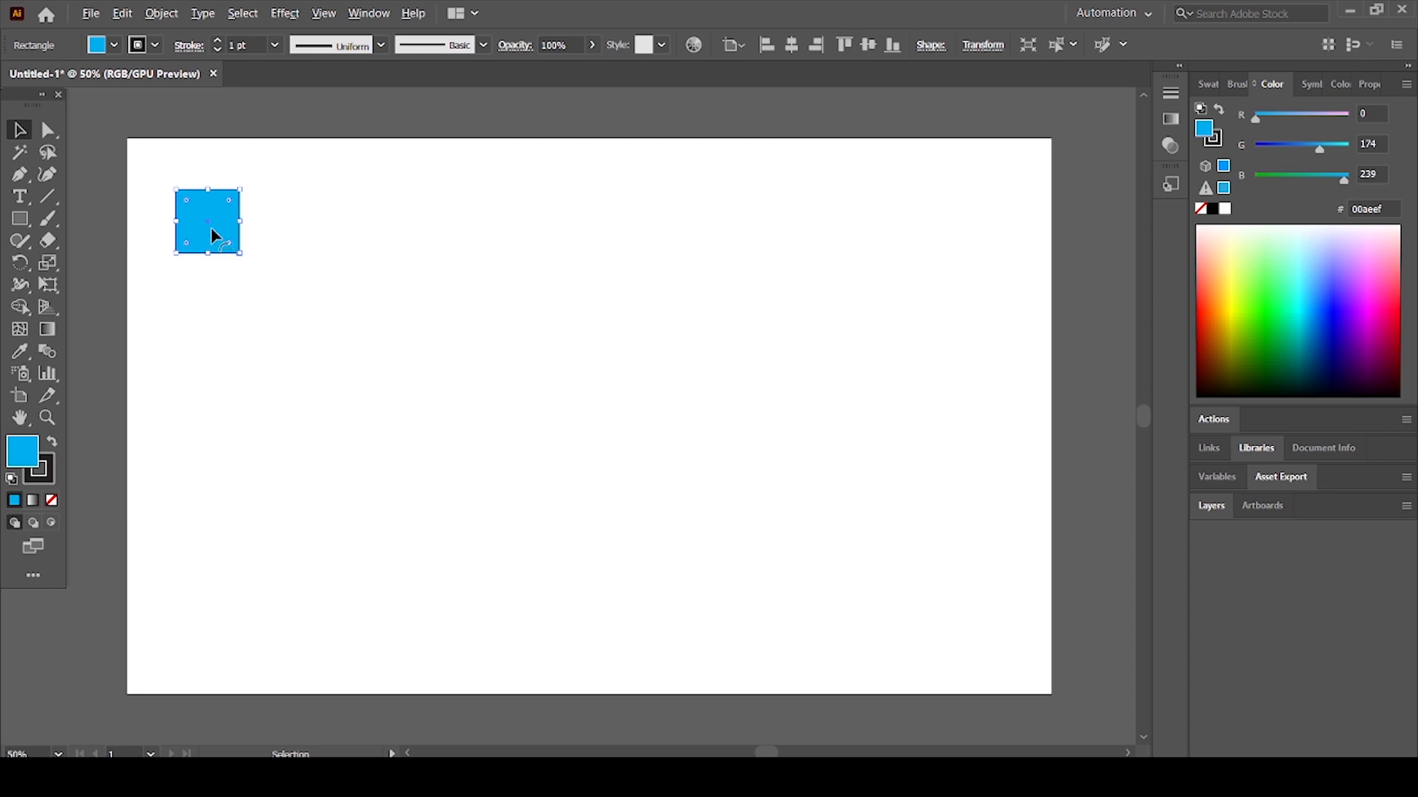
pyautogui.moveTo(214, 236); pyautogui.dragTo(302, 220)
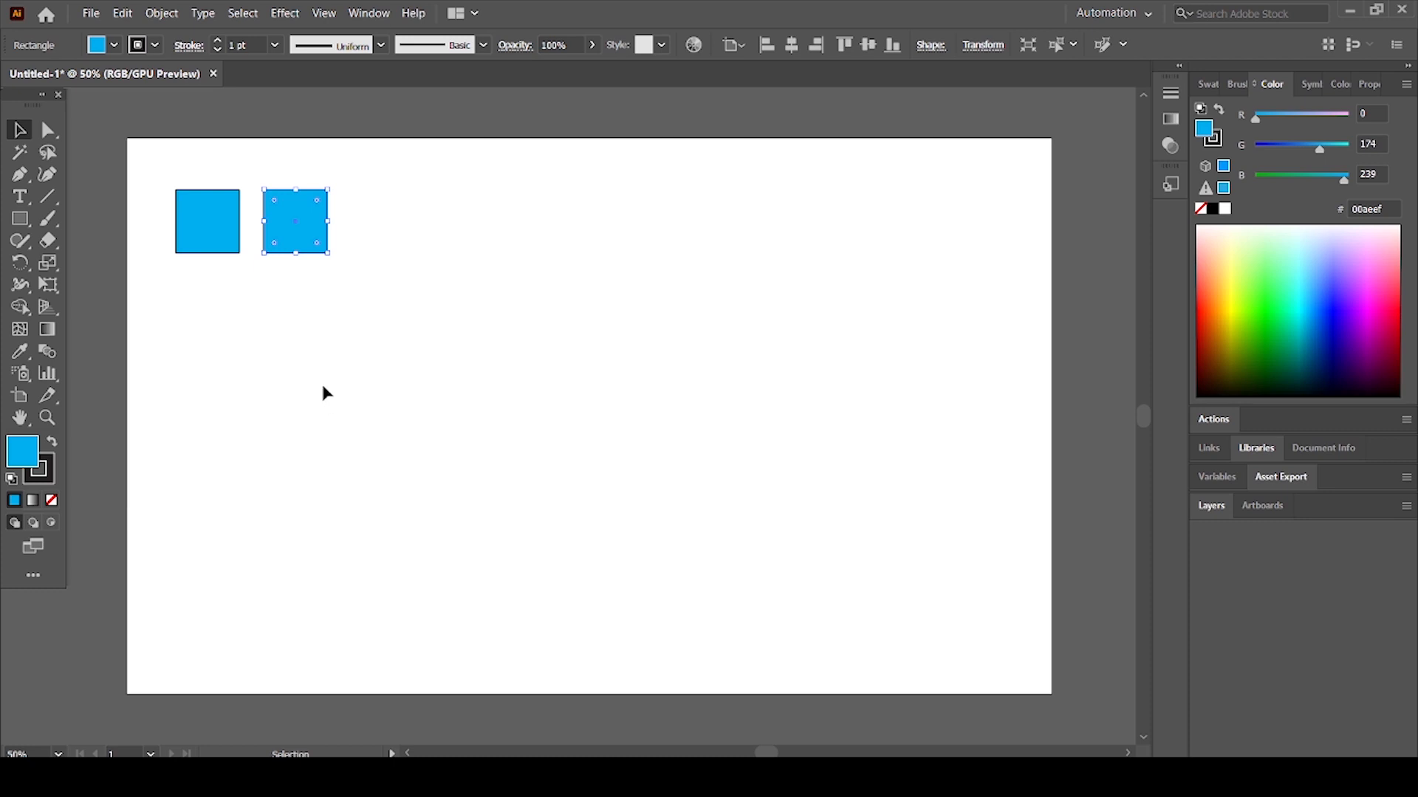
# Step: Repeat the horizontal copy until a row of ten equally spaced squares spans the artboard
pyautogui.press('a')
pyautogui.hotkey('ctrl', 'd')
pyautogui.hotkey('ctrl', 'd')
pyautogui.hotkey('ctrl', 'd')
pyautogui.hotkey('ctrl', 'd')
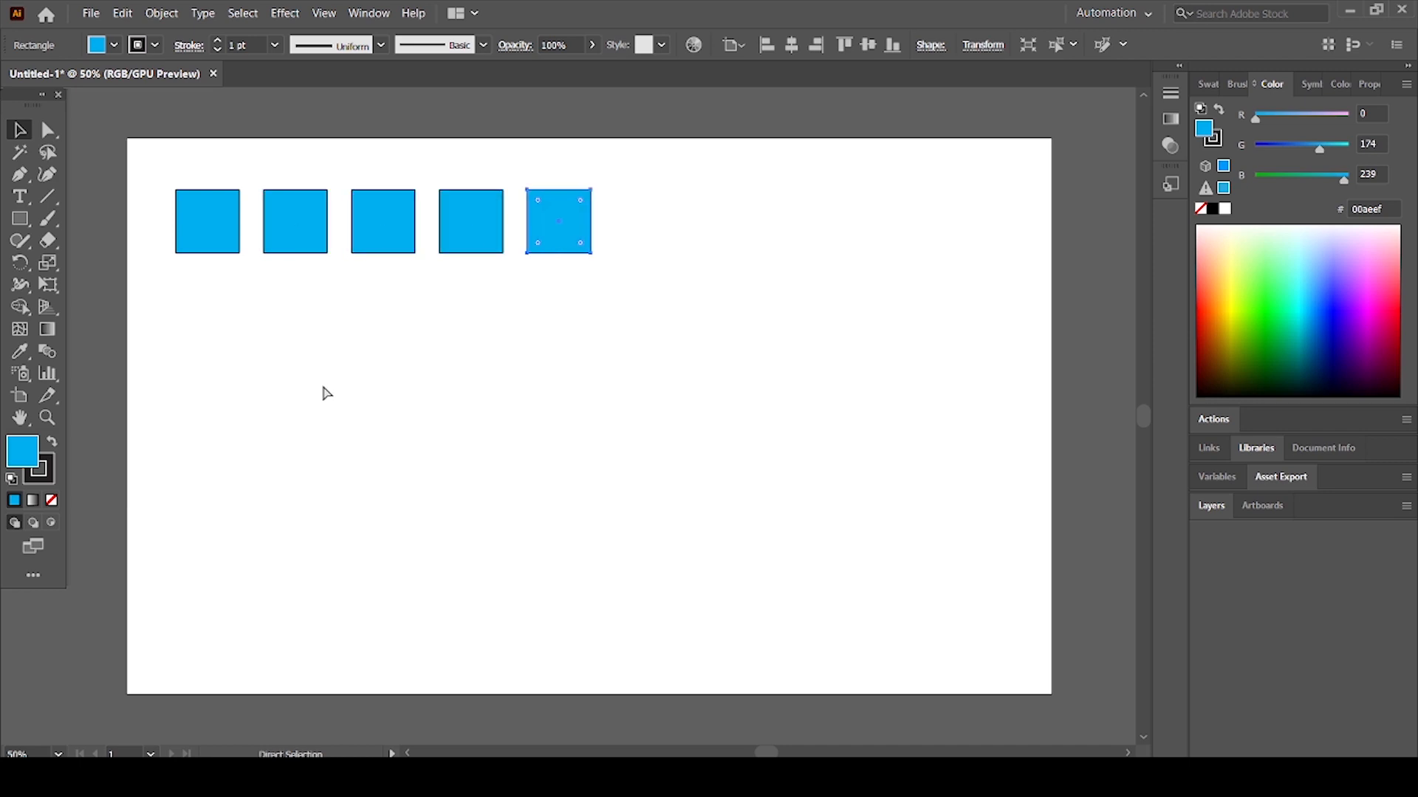
pyautogui.hotkey('ctrl', 'd')
pyautogui.hotkey('ctrl', 'd')
pyautogui.hotkey('ctrl', 'd')
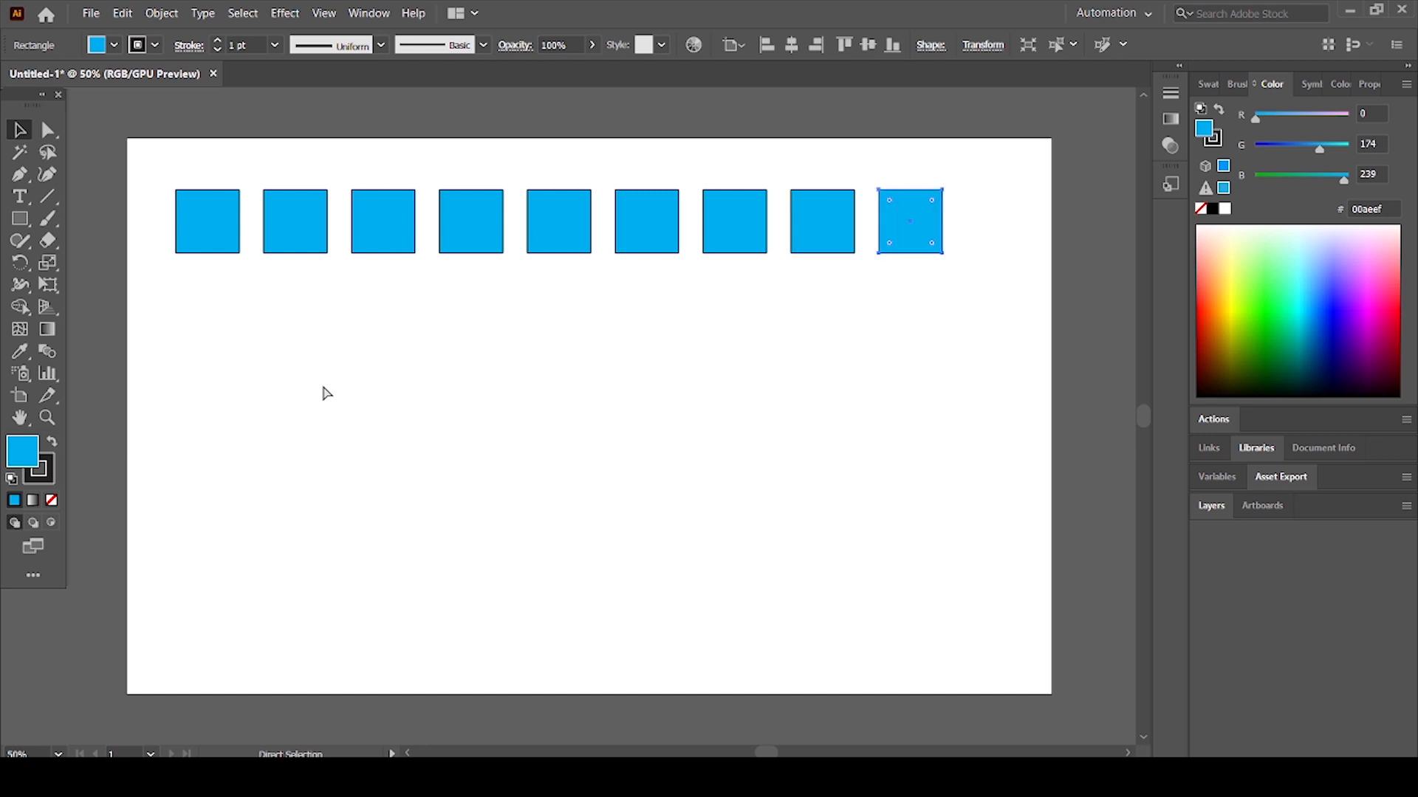
pyautogui.hotkey('ctrl', 'd')
pyautogui.press('v')
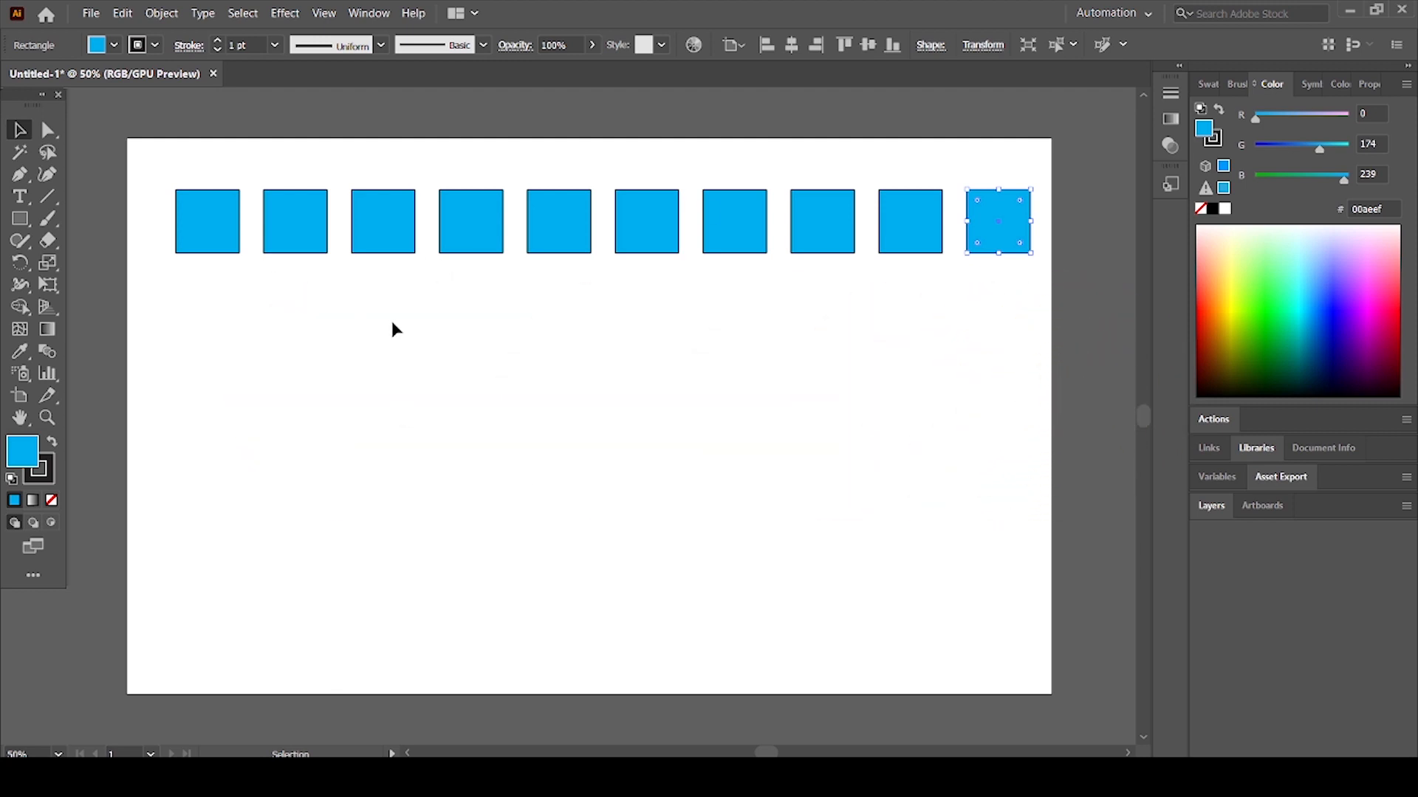
# Step: Copy the row's first square straight down with a small gap and repeat the copy to form a column of seven squares
pyautogui.click(218, 232)
pyautogui.moveTo(219, 232); pyautogui.dragTo(223, 301)
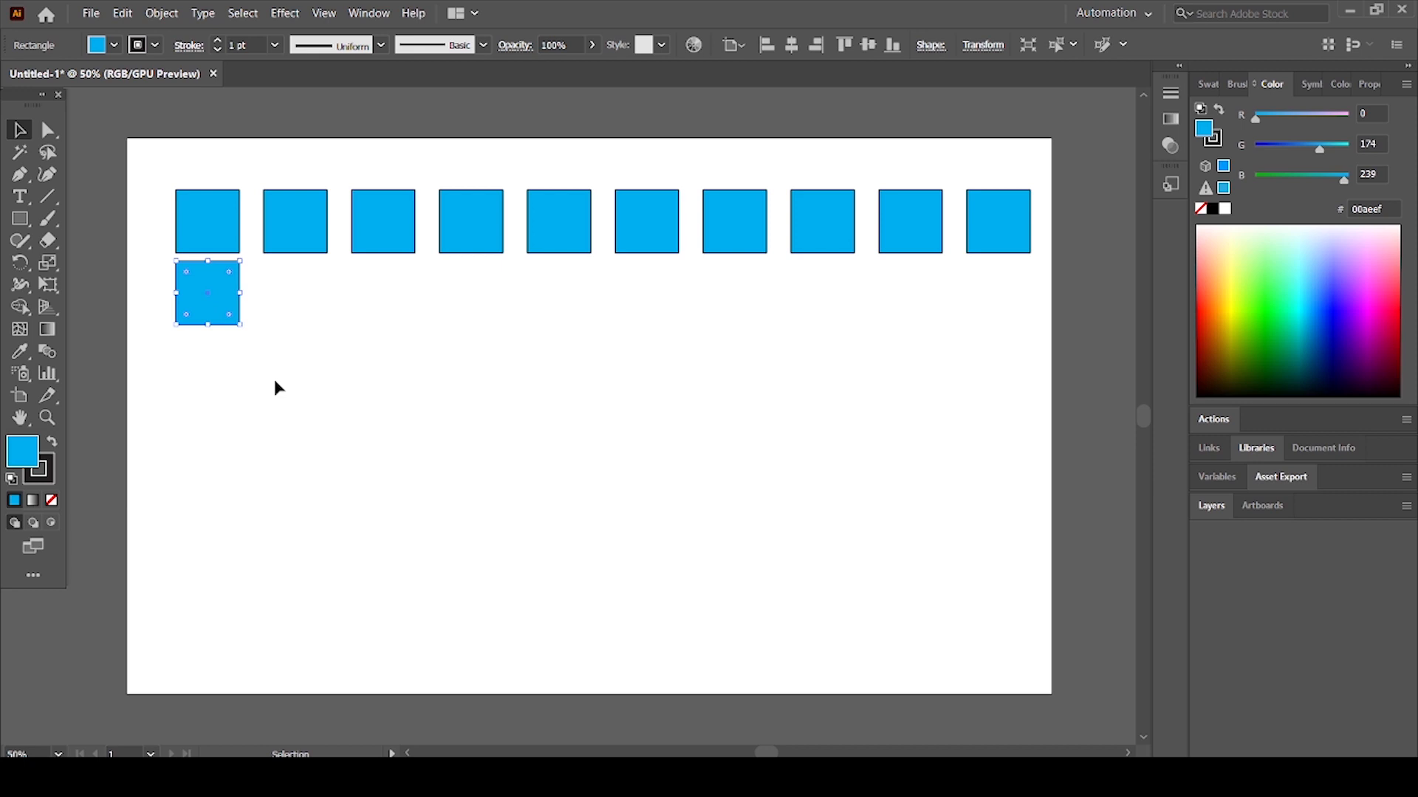
pyautogui.hotkey('ctrl', 'd')
pyautogui.hotkey('ctrl', 'd')
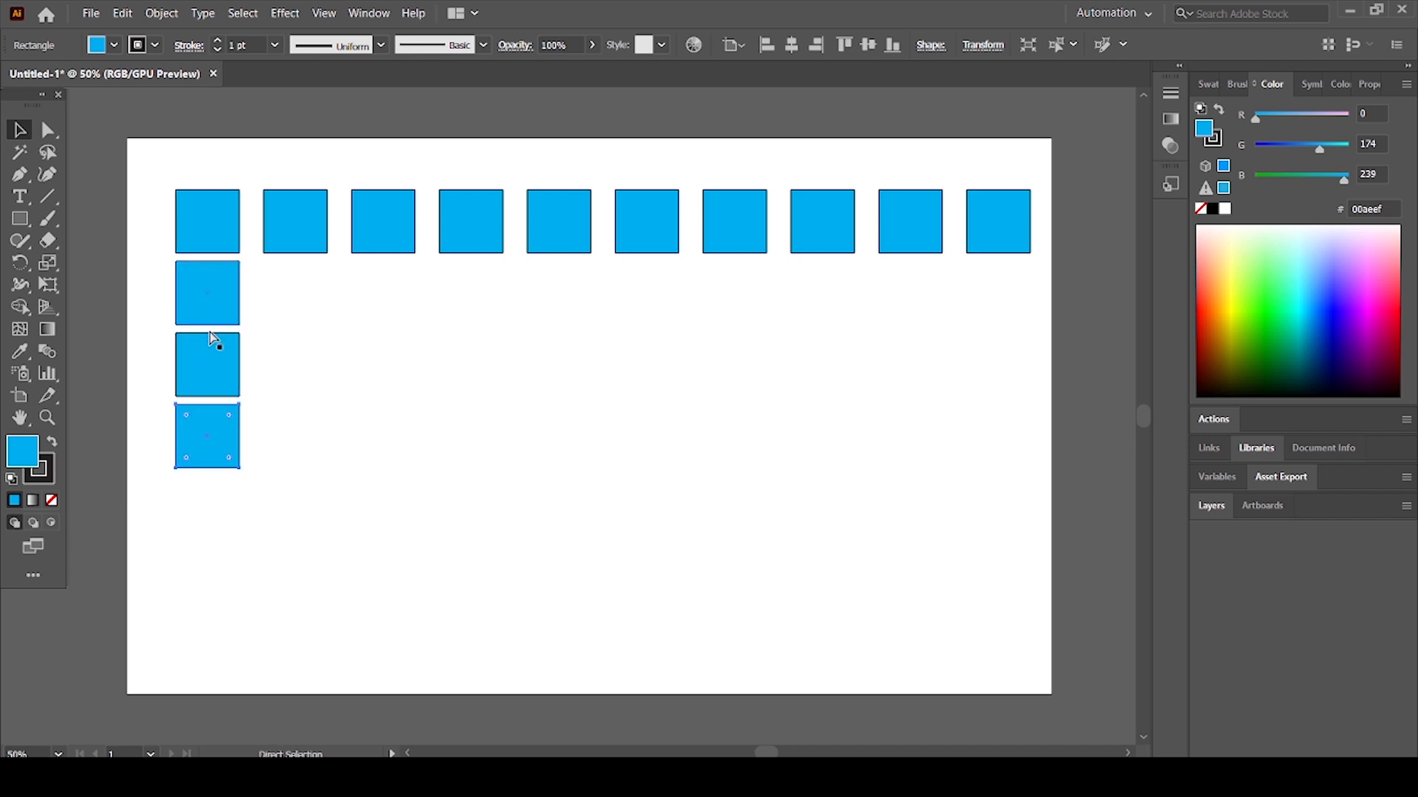
pyautogui.hotkey('ctrl', 'd')
pyautogui.hotkey('ctrl', 'd')
pyautogui.hotkey('ctrl', 'd')
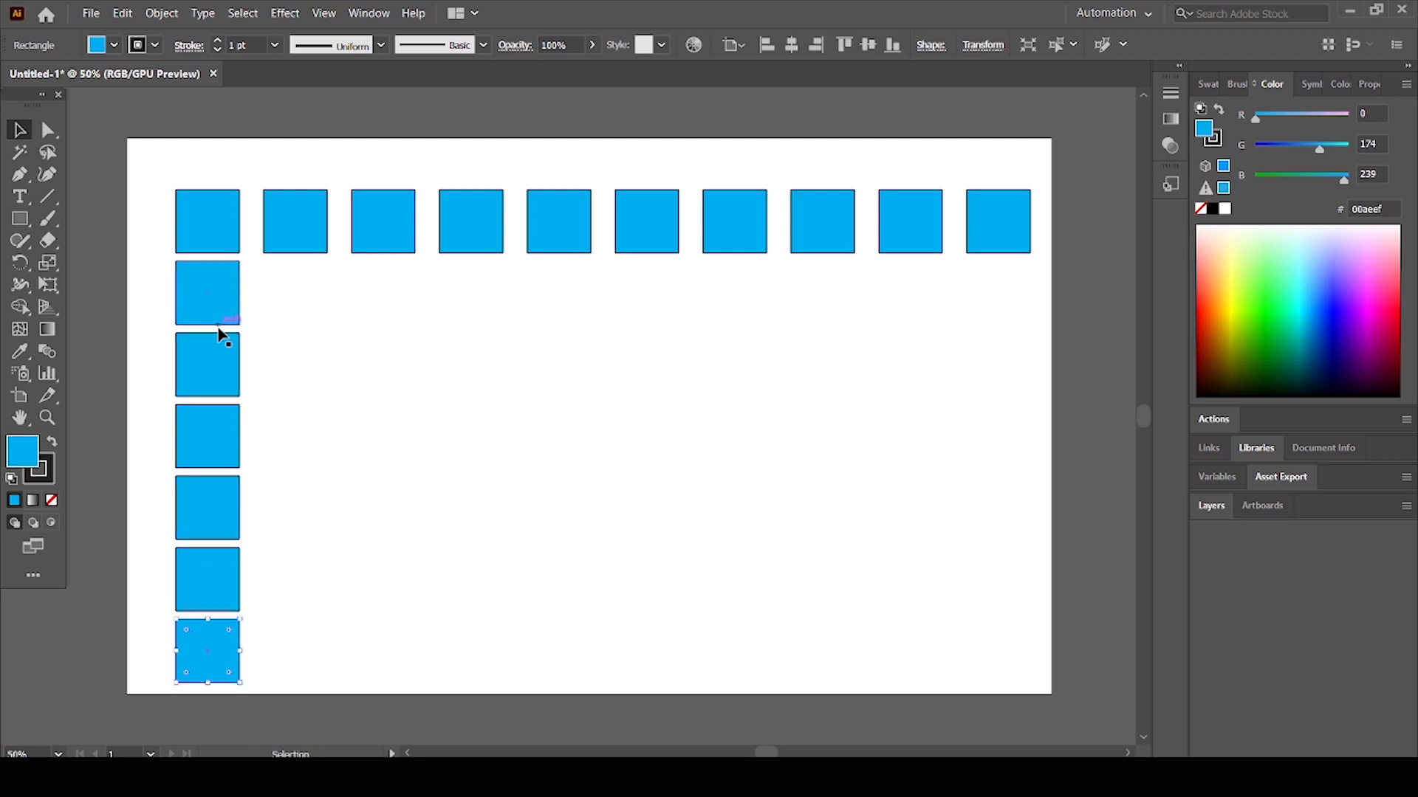
# Step: Copy the other nine squares of the top row straight down about 99 px, aligned with the column's second square
pyautogui.moveTo(249, 163); pyautogui.dragTo(982, 244)
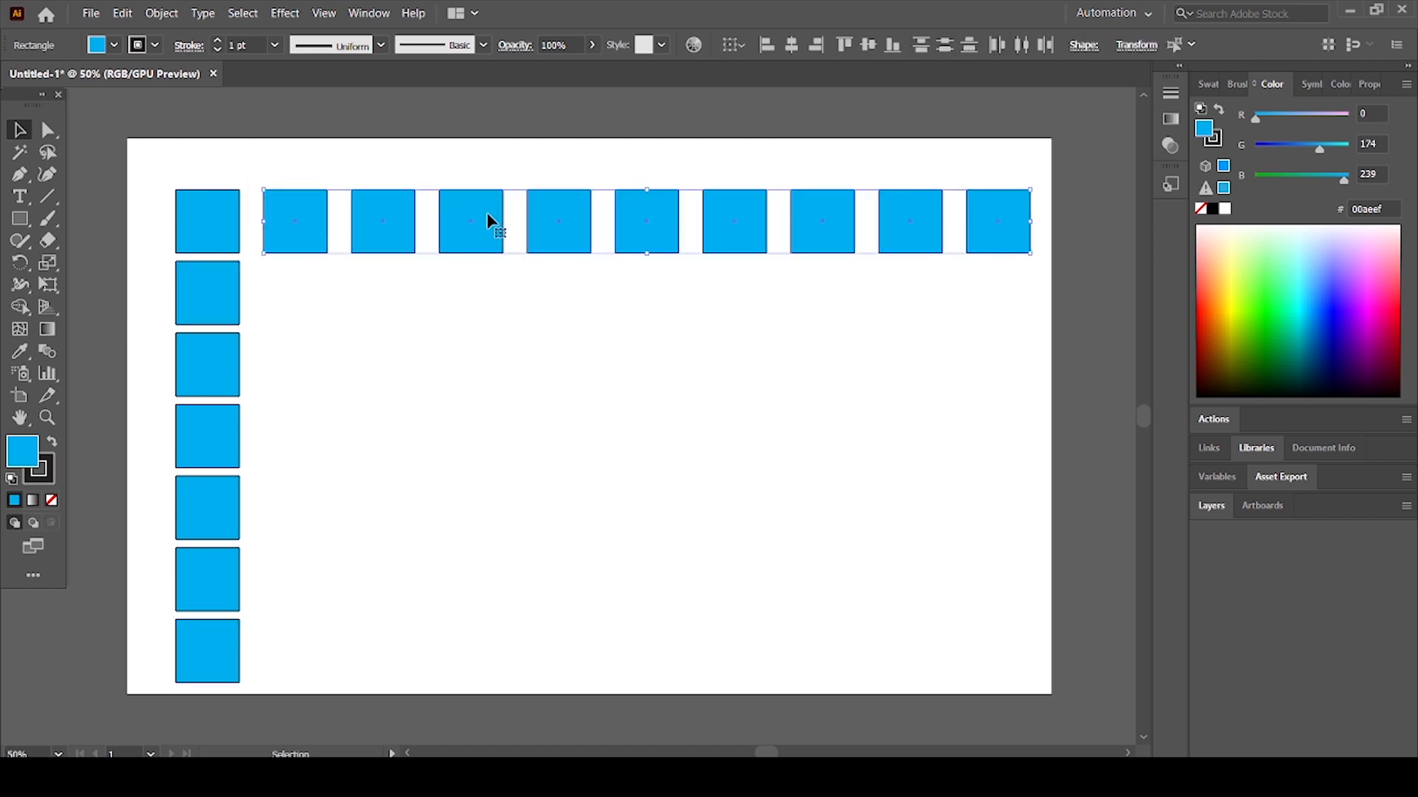
pyautogui.moveTo(487, 220); pyautogui.dragTo(487, 238)
pyautogui.moveTo(485, 266); pyautogui.dragTo(483, 292)
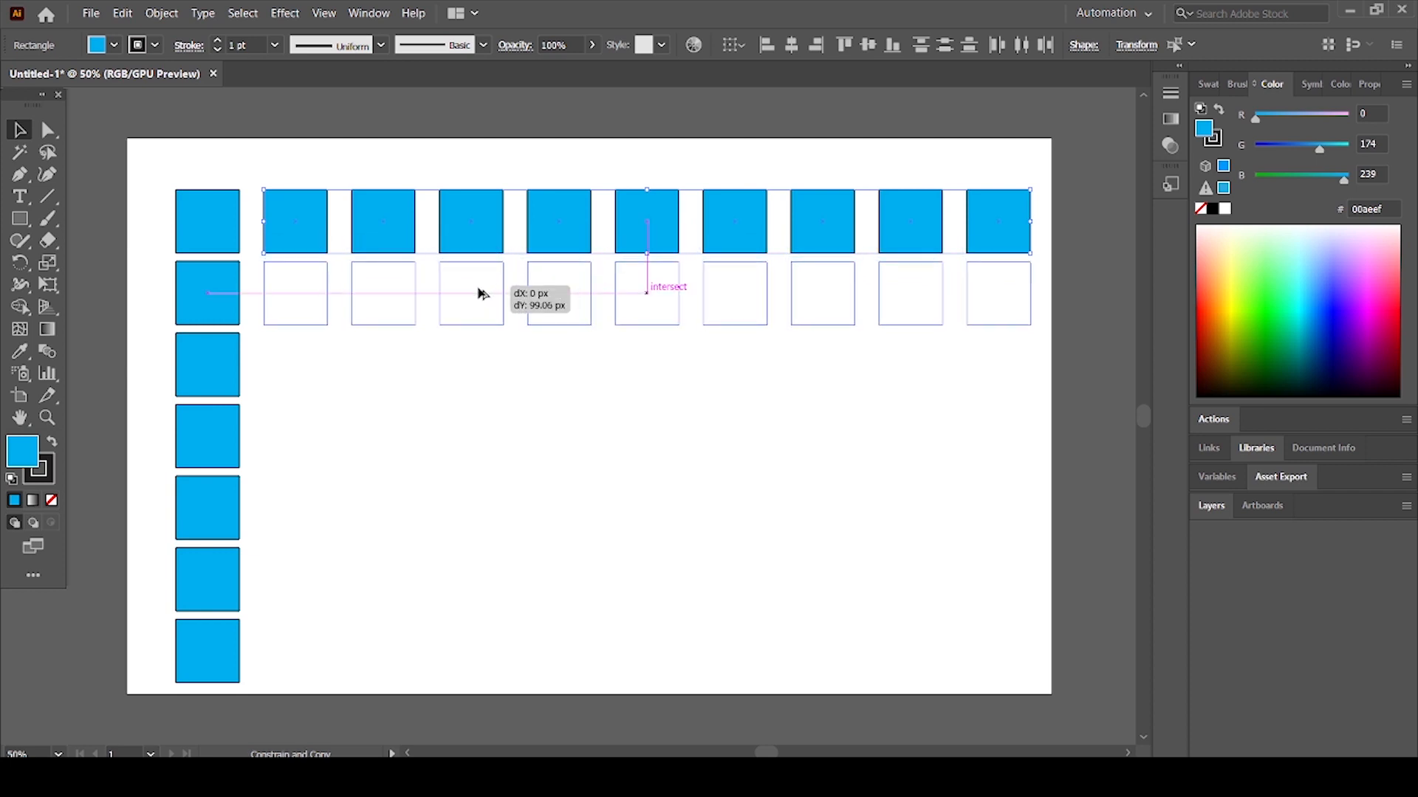
pyautogui.moveTo(482, 293); pyautogui.dragTo(482, 293)
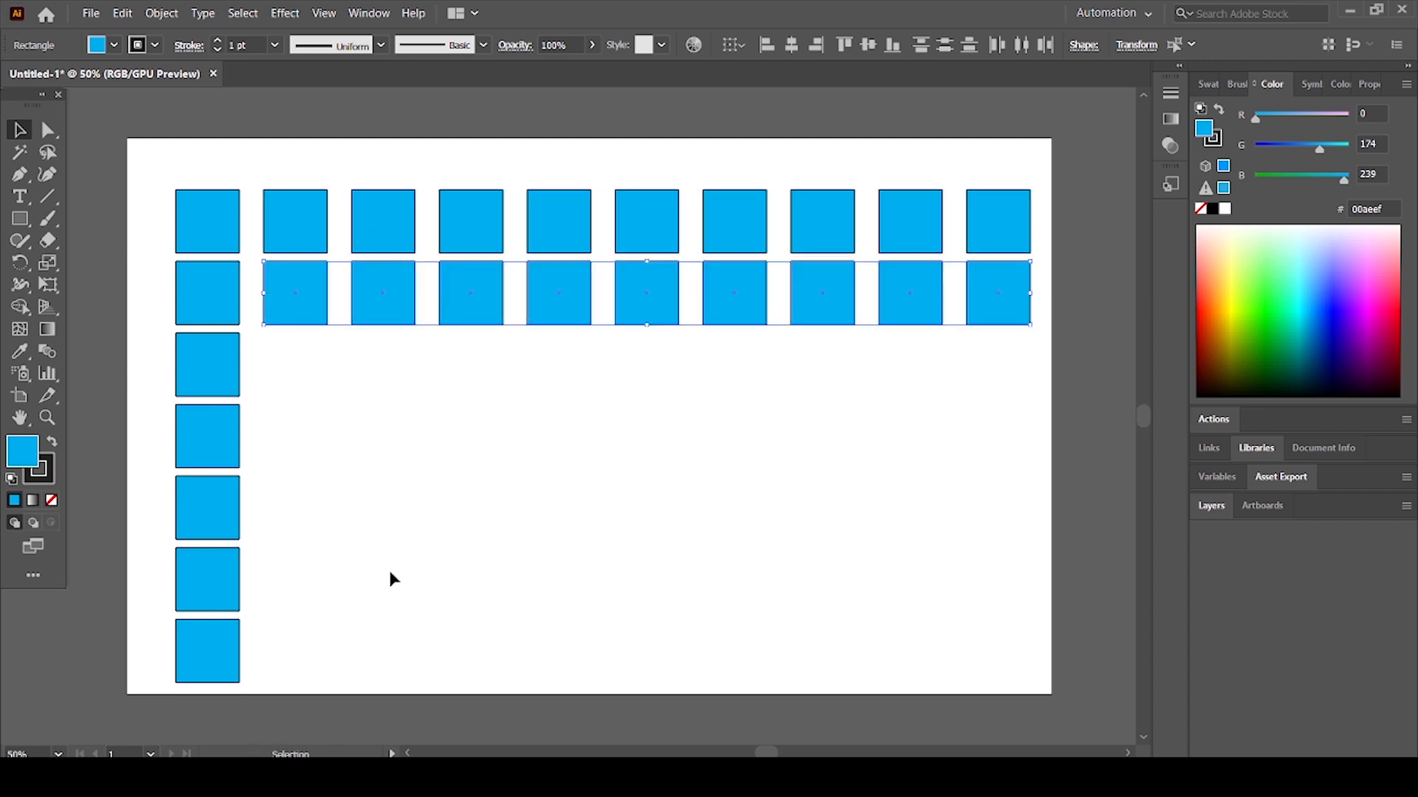
# Step: Repeat the row copy downward five times to complete a grid of ten by seven squares
pyautogui.press('a')
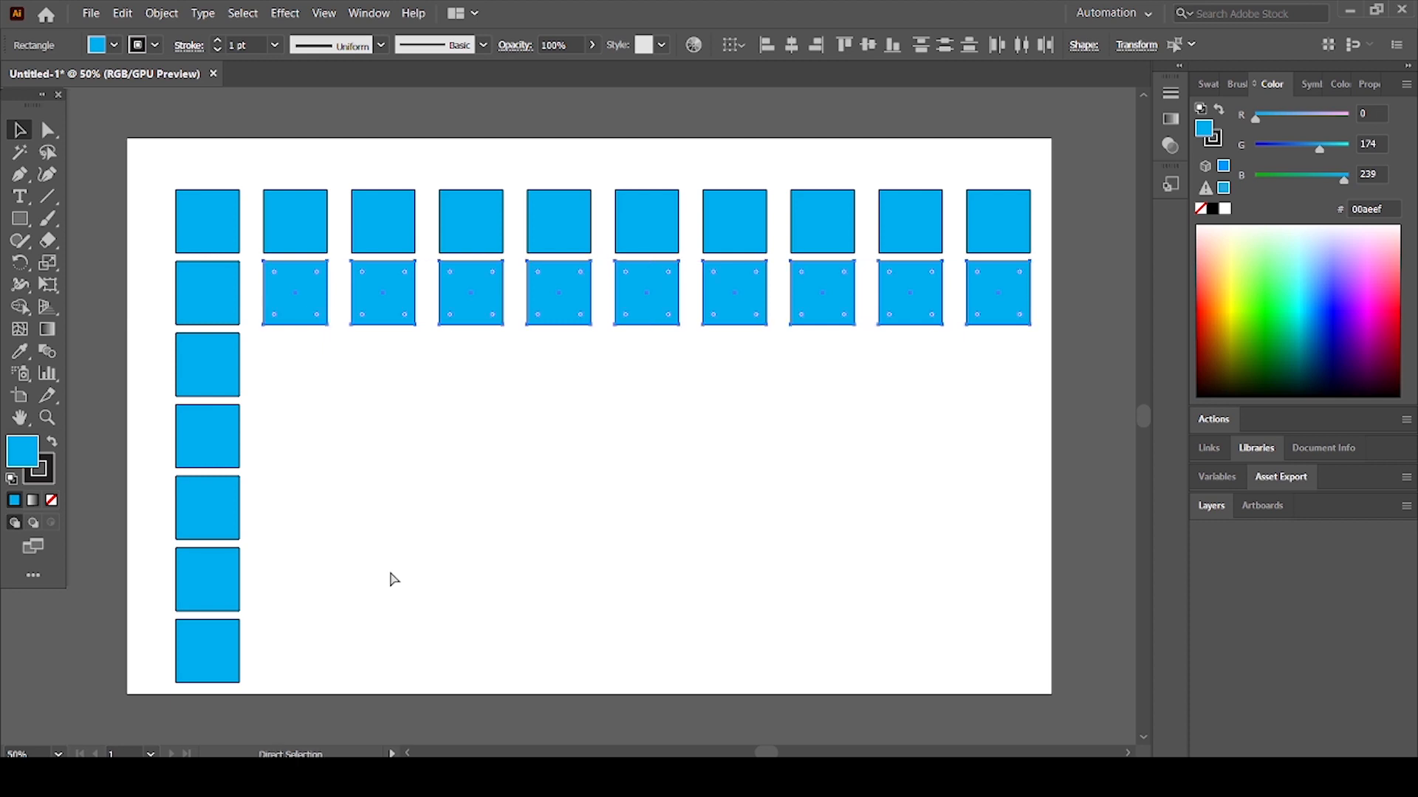
pyautogui.hotkey('ctrl', 'd')
pyautogui.hotkey('ctrl', 'd')
pyautogui.hotkey('ctrl', 'd')
pyautogui.hotkey('ctrl', 'd')
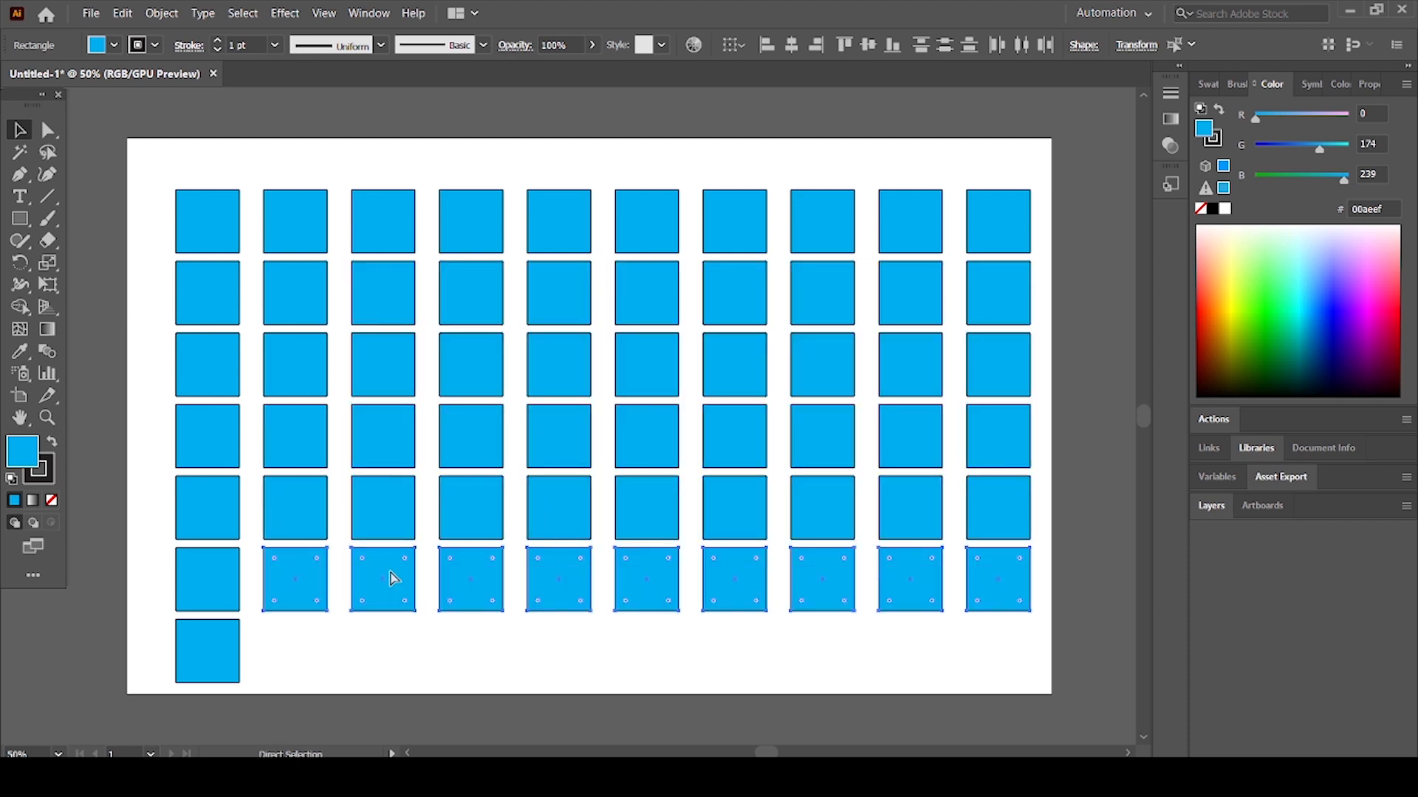
pyautogui.hotkey('ctrl', 'd')
pyautogui.press('v')
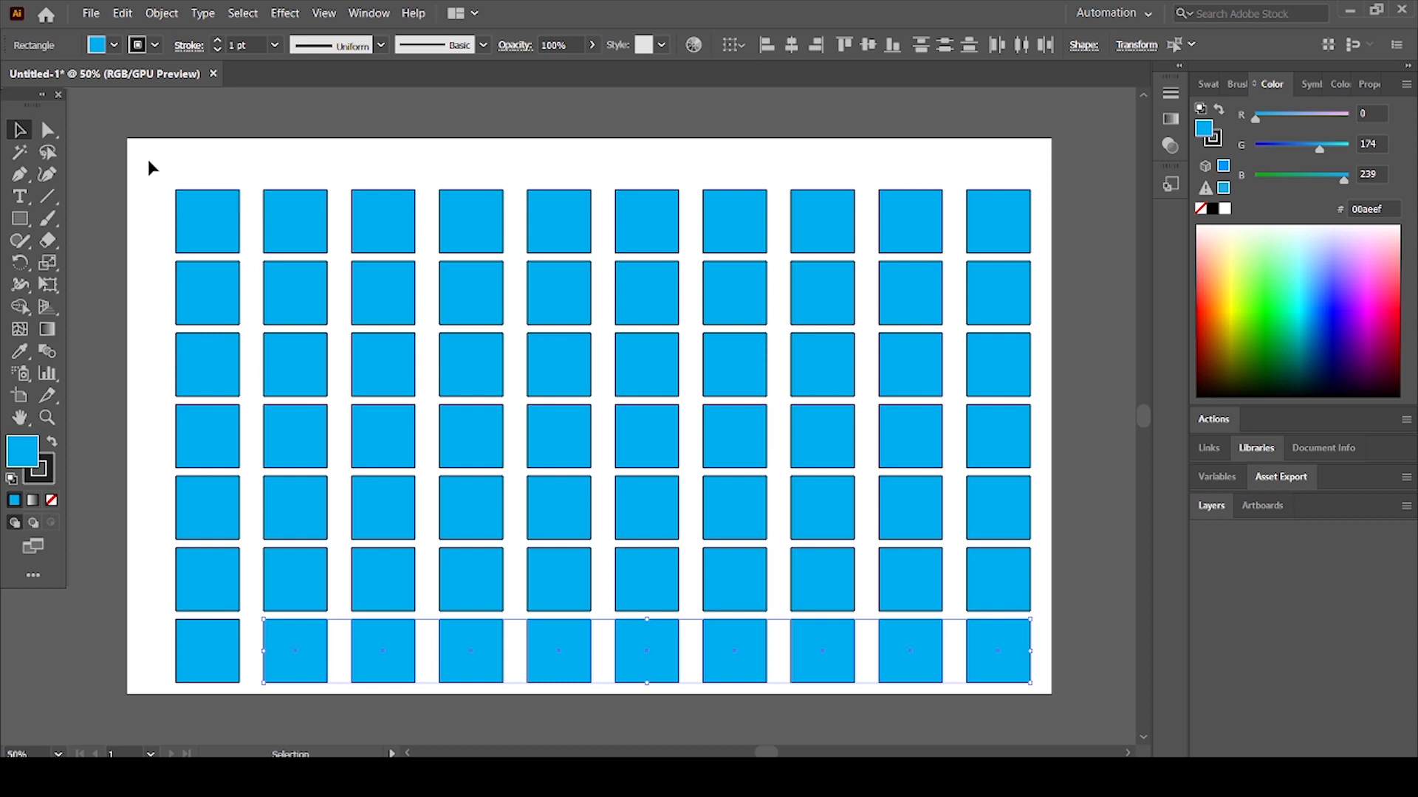
# Step: Select the whole grid of squares, try compressing it horizontally, and undo the resize
pyautogui.moveTo(150, 161); pyautogui.dragTo(1041, 688)
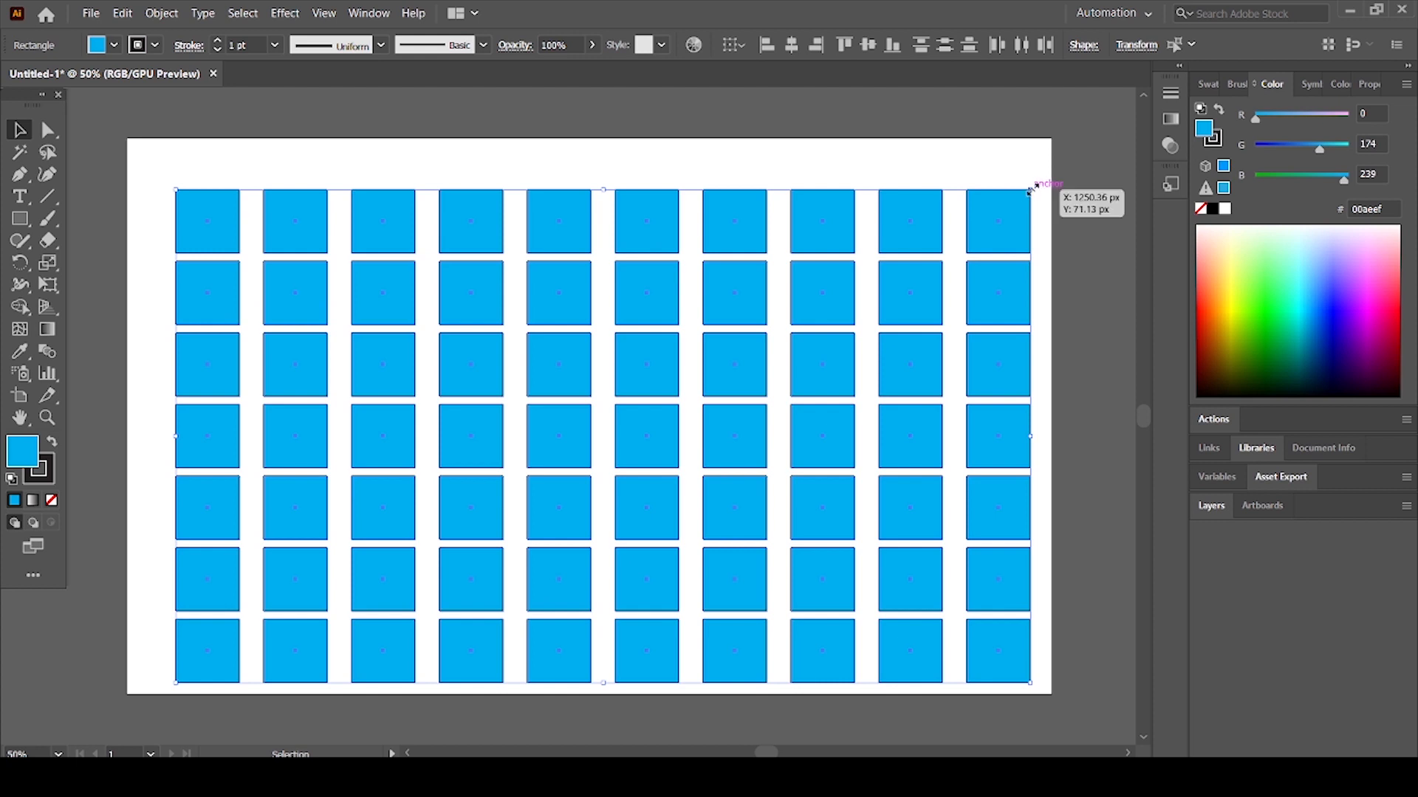
pyautogui.moveTo(1032, 191)
pyautogui.mouseDown()
pyautogui.moveTo(867, 304)
pyautogui.moveTo(857, 343)
pyautogui.moveTo(738, 417)
pyautogui.moveTo(949, 181)
pyautogui.moveTo(738, 351)
pyautogui.moveTo(945, 198)
pyautogui.moveTo(1030, 166)
pyautogui.mouseUp()
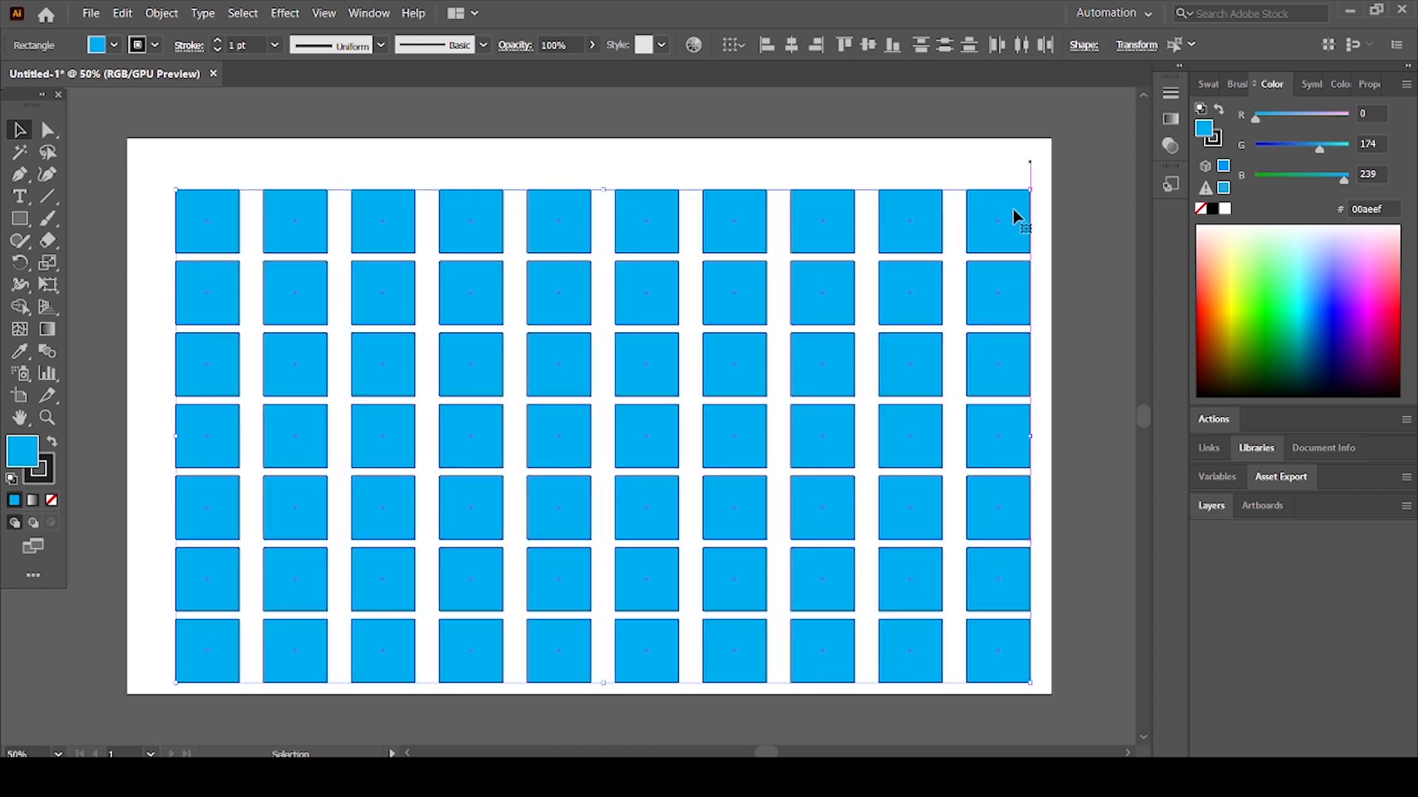
pyautogui.moveTo(875, 292); pyautogui.dragTo(951, 190)
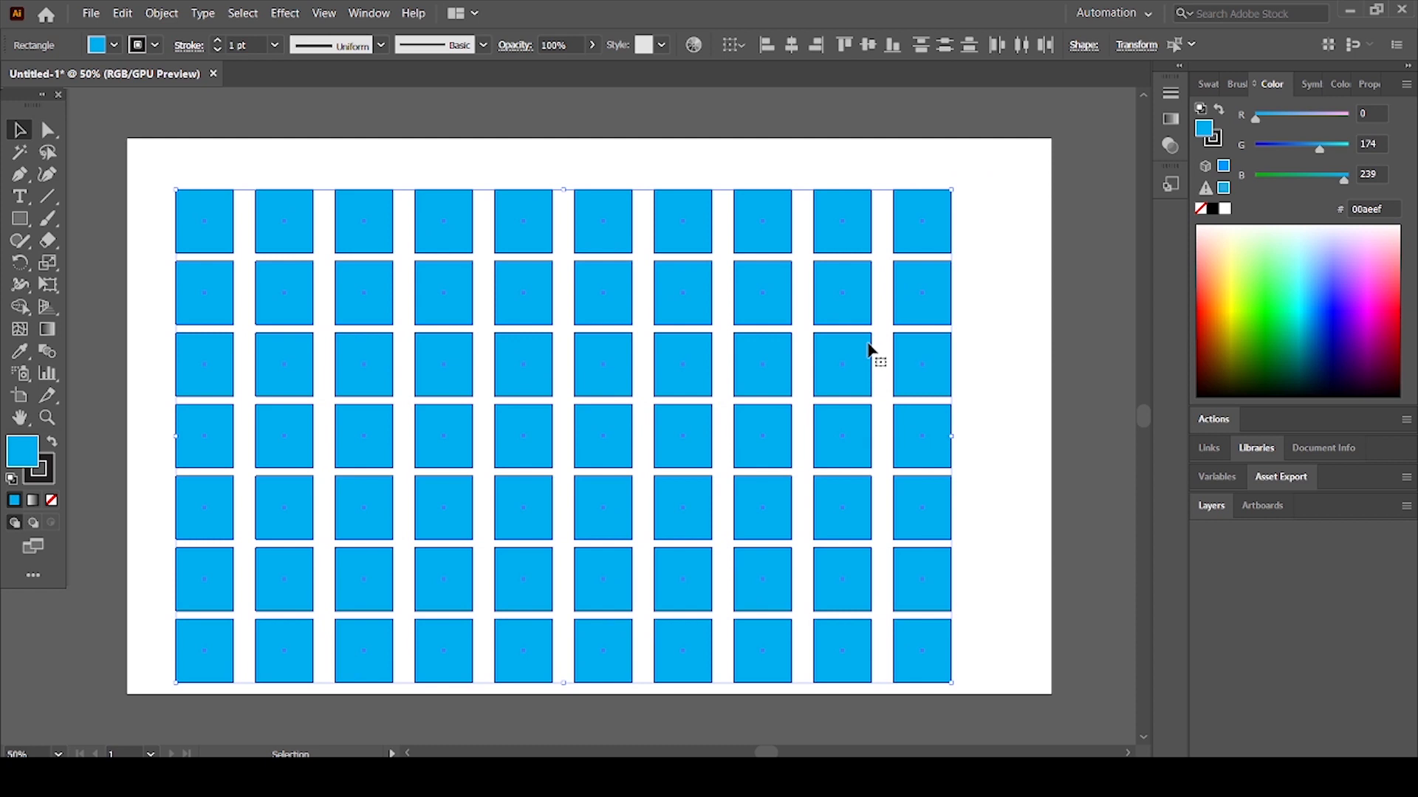
pyautogui.hotkey('ctrl', 'z')
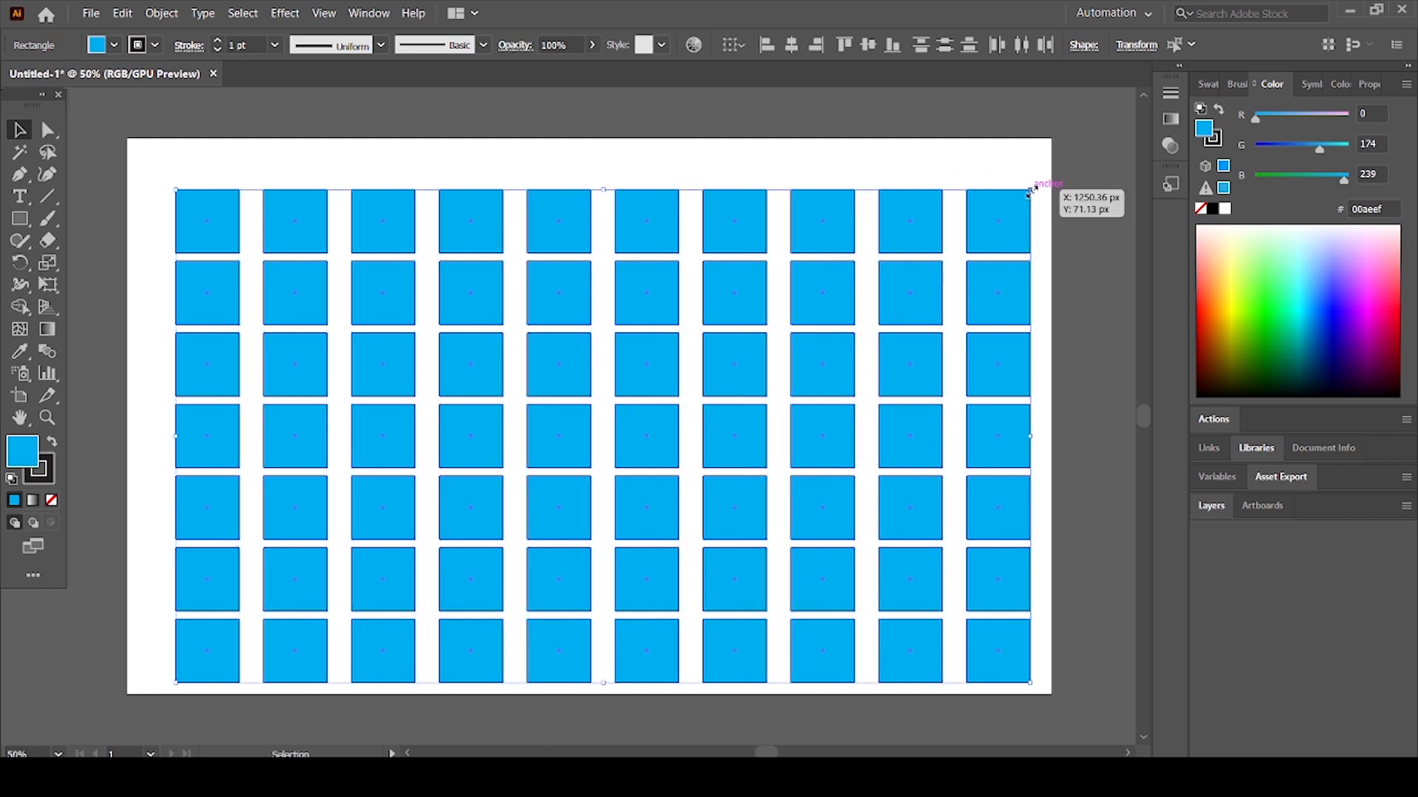
# Step: Delete the entire grid of squares to clear the artboard
pyautogui.moveTo(1030, 192); pyautogui.dragTo(1032, 260)
pyautogui.scroll(-3, 625, 361)
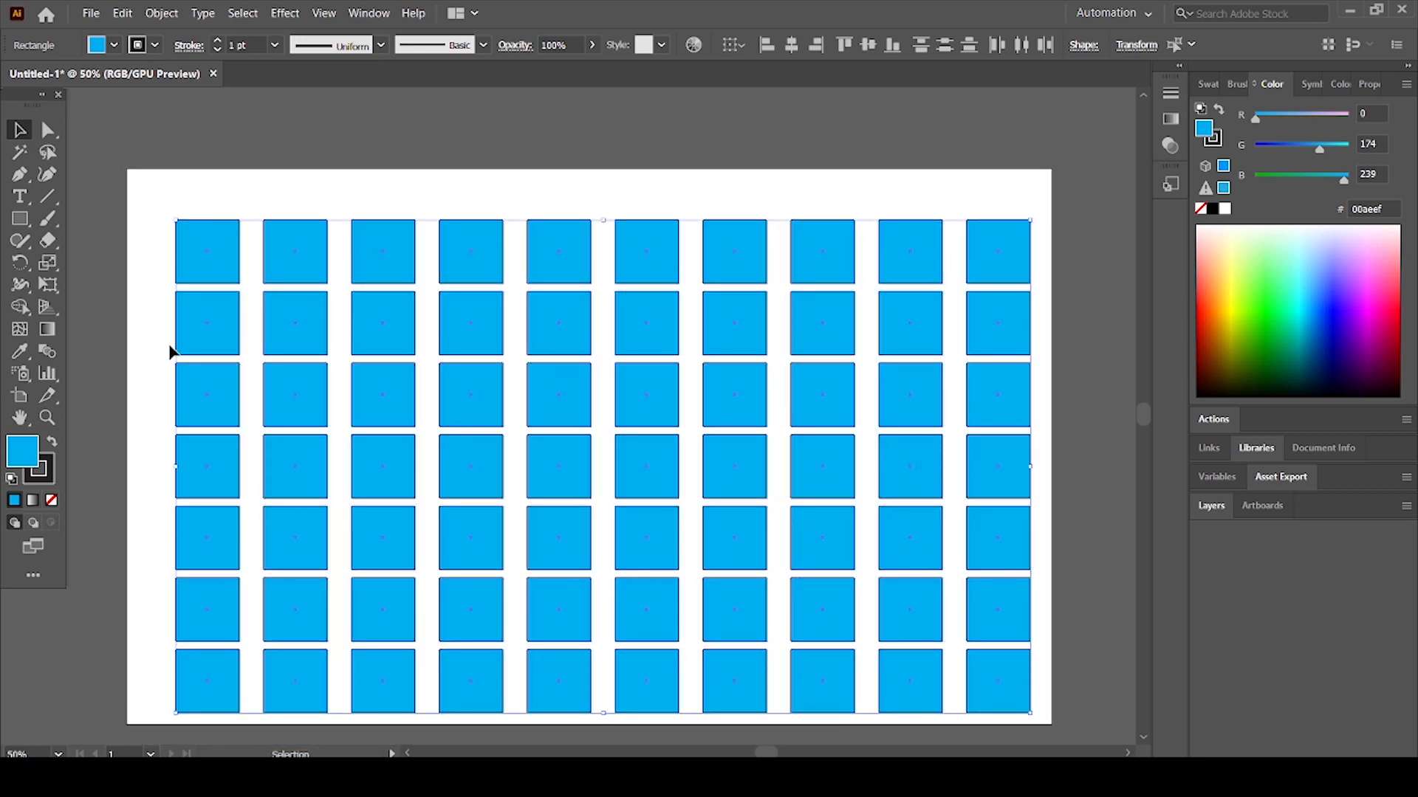
pyautogui.press('Delete')
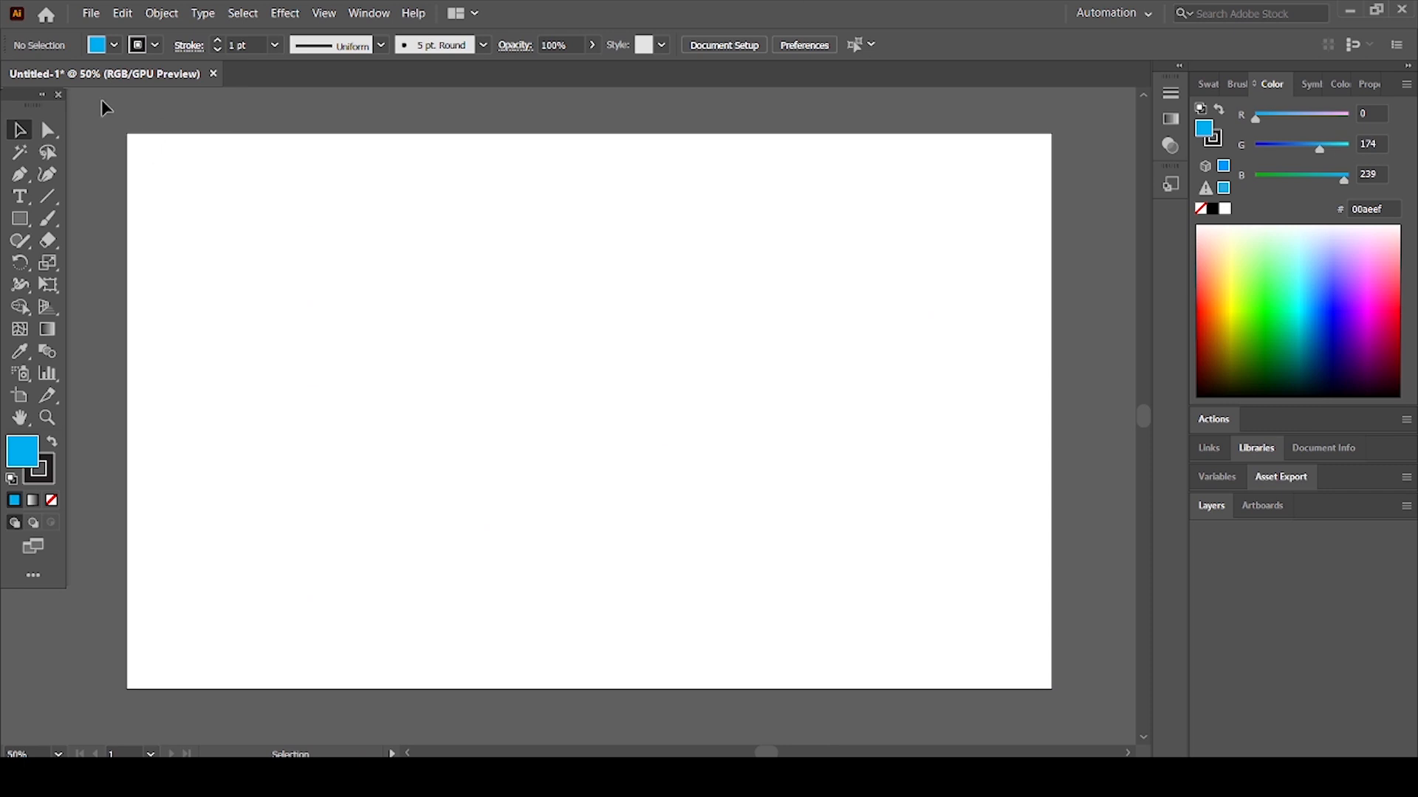
# Step: Draw a small flat-topped hexagon with the Polygon tool near the artboard's upper-left corner
pyautogui.rightClick(21, 217)
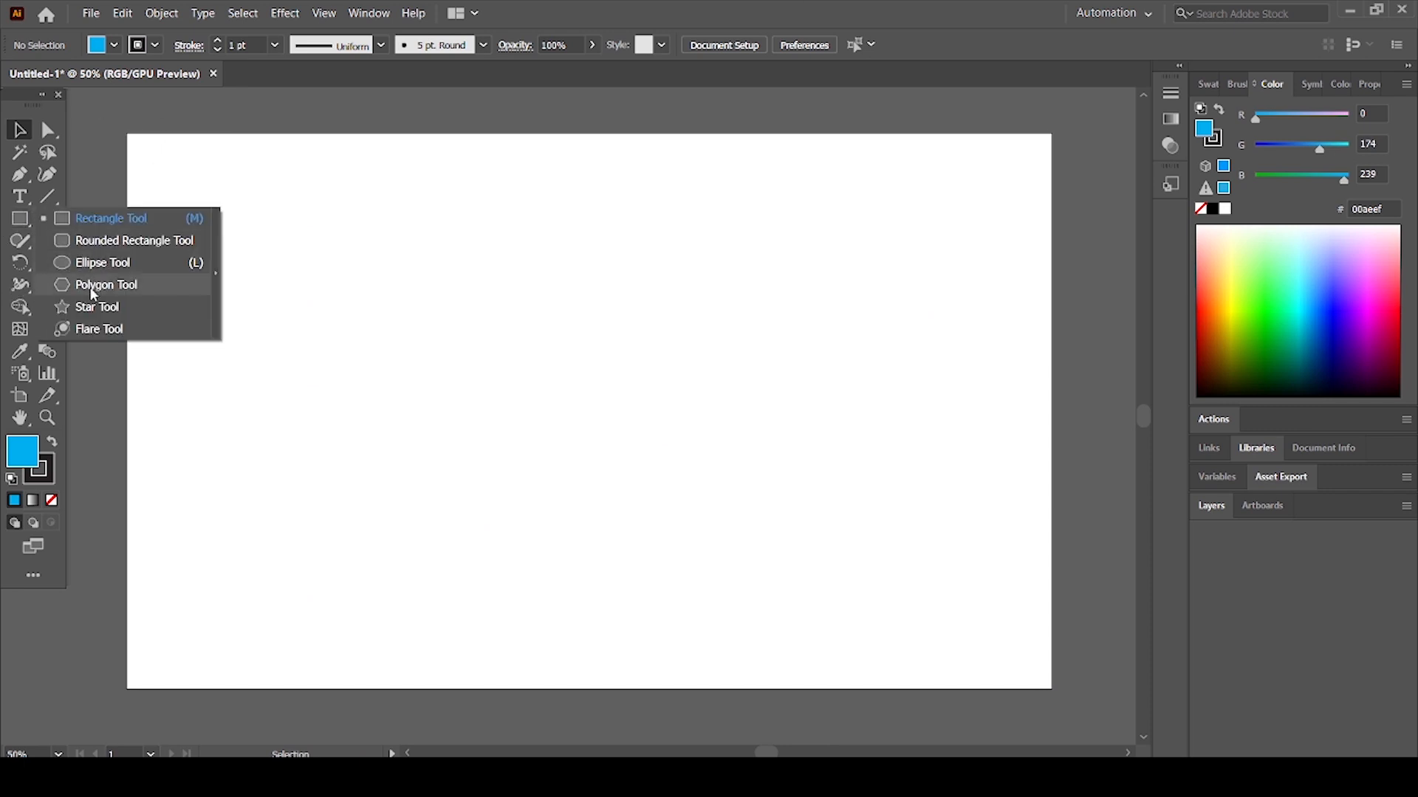
pyautogui.click(252, 218)
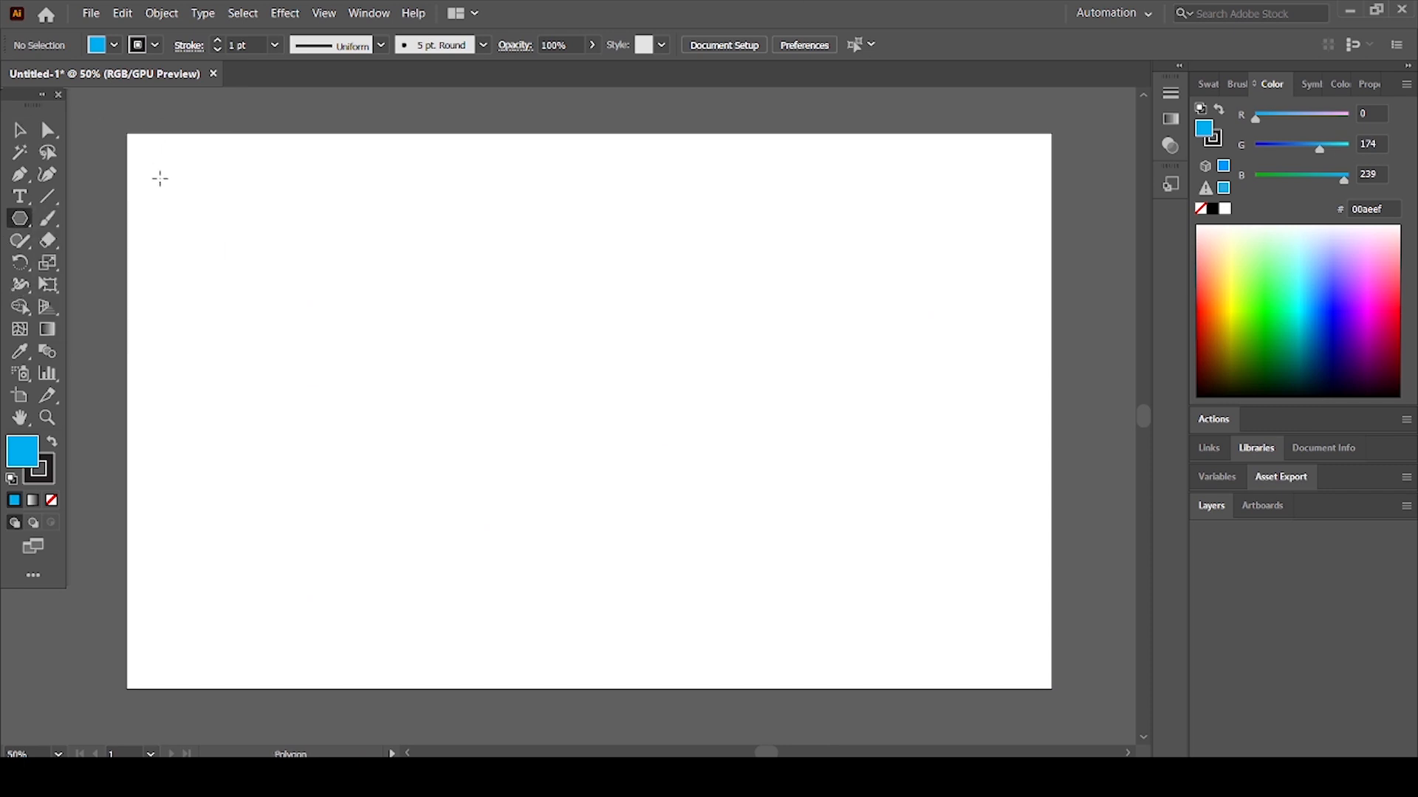
pyautogui.moveTo(196, 204); pyautogui.dragTo(230, 222)
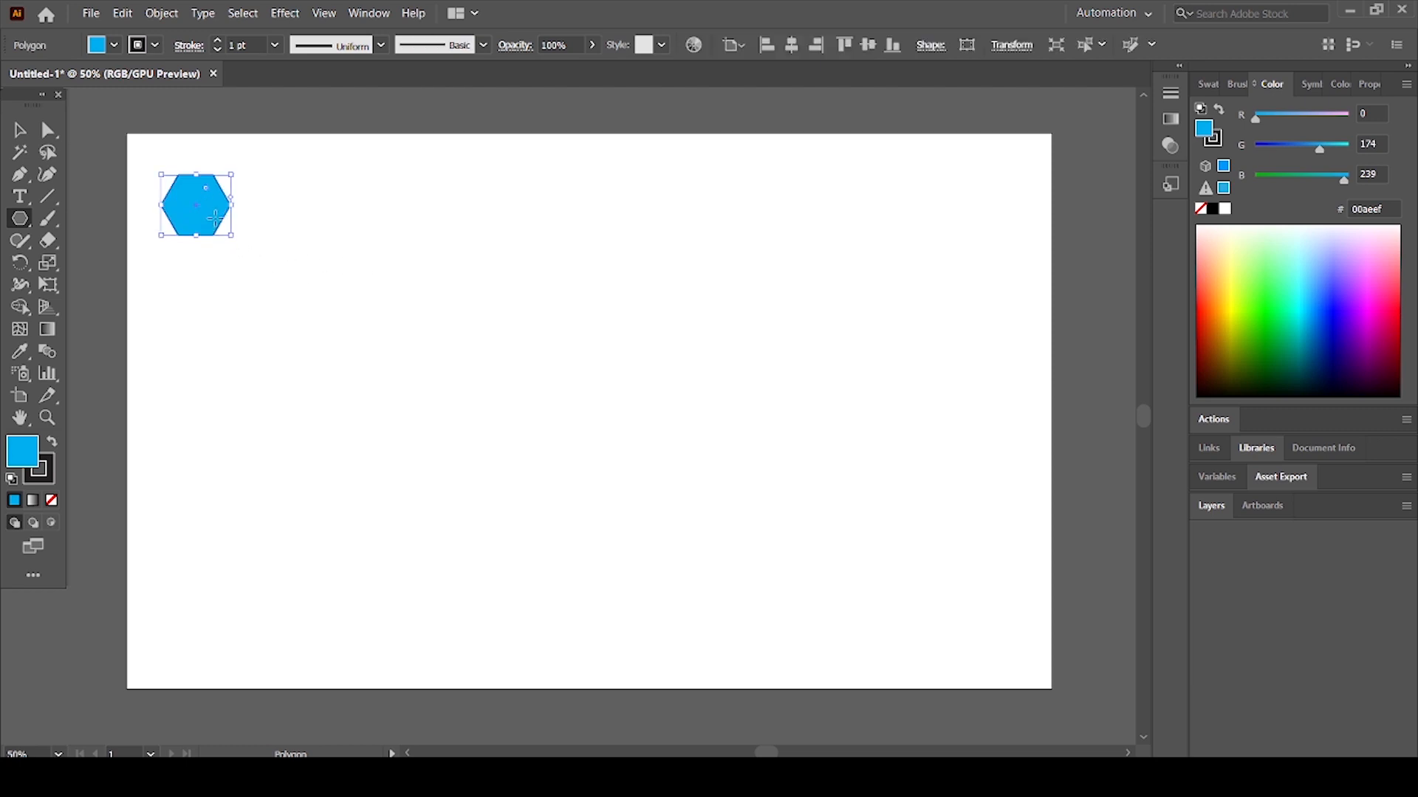
# Step: Copy the hexagon horizontally so its corner touches the original, and repeat the copy to form a row of twelve
pyautogui.press('v')
pyautogui.moveTo(211, 220); pyautogui.dragTo(288, 221)
pyautogui.hotkey('ctrl', 'd')
pyautogui.hotkey('ctrl', 'd')
pyautogui.hotkey('ctrl', 'd')
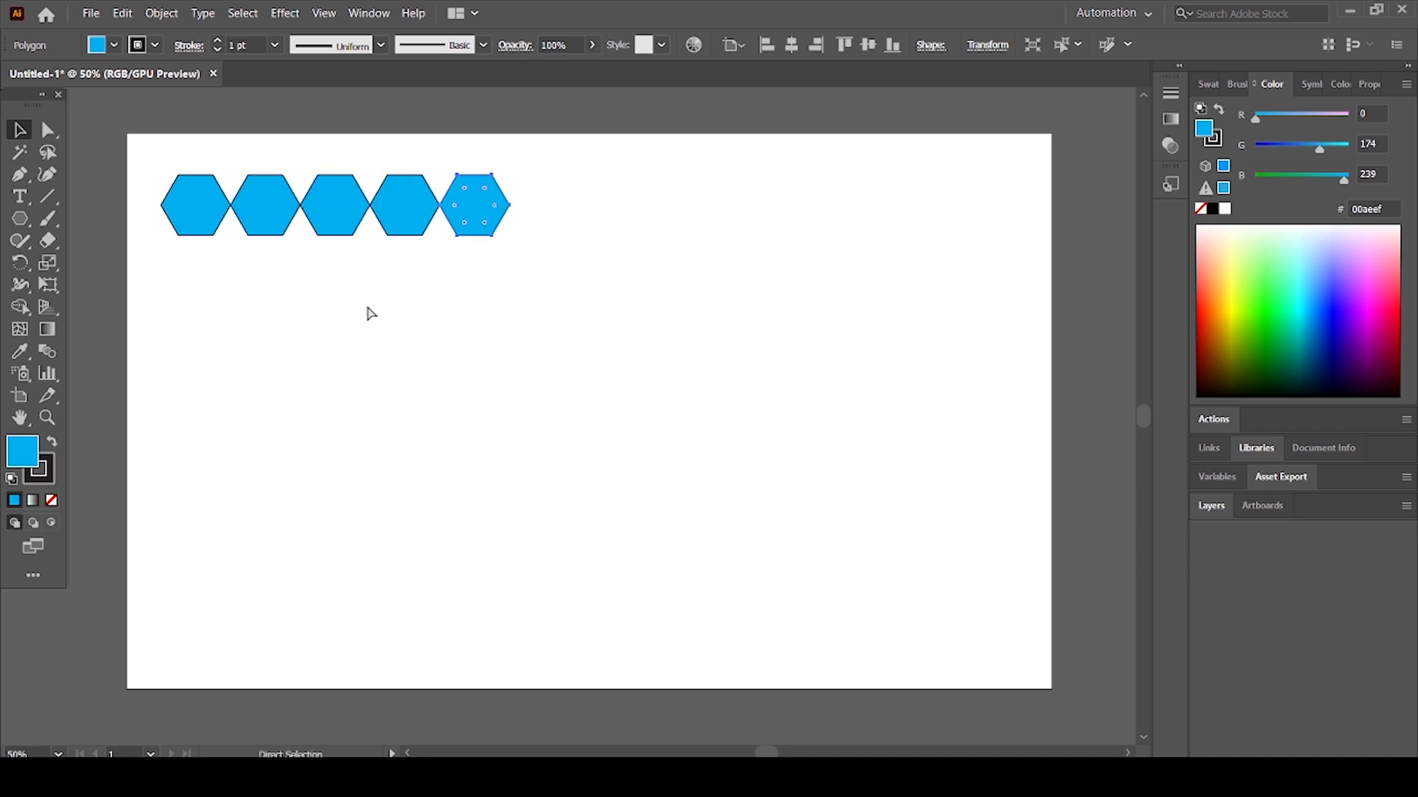
pyautogui.hotkey('ctrl', 'd')
pyautogui.hotkey('ctrl', 'd')
pyautogui.hotkey('ctrl', 'd')
pyautogui.hotkey('ctrl', 'd')
pyautogui.hotkey('ctrl', 'd')
pyautogui.hotkey('ctrl', 'd')
pyautogui.hotkey('ctrl', 'd')
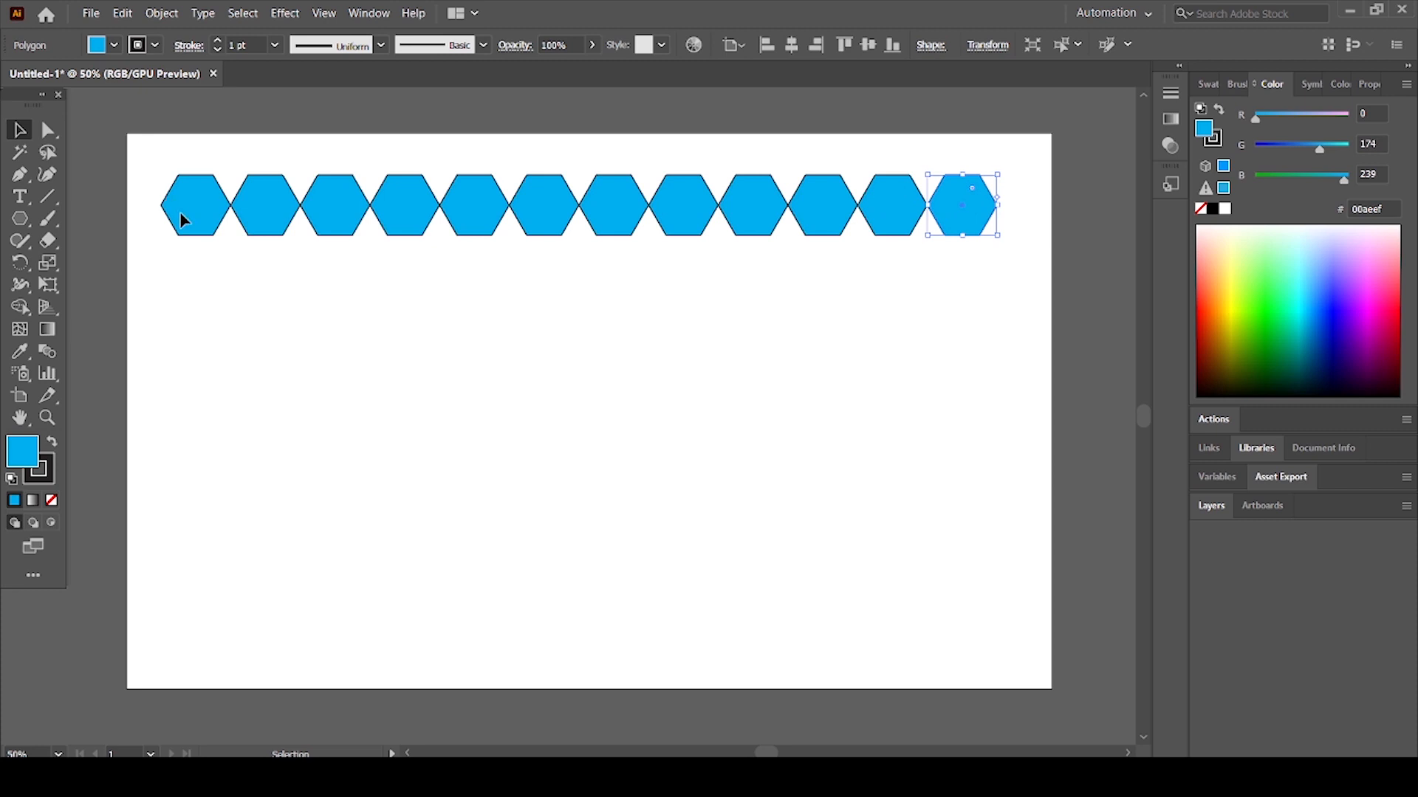
# Step: Copy the hexagon row straight down, edge to edge with the original, and repeat the copy to make eight rows
pyautogui.hotkey('ctrl', 'a')
pyautogui.moveTo(630, 213); pyautogui.dragTo(633, 269)
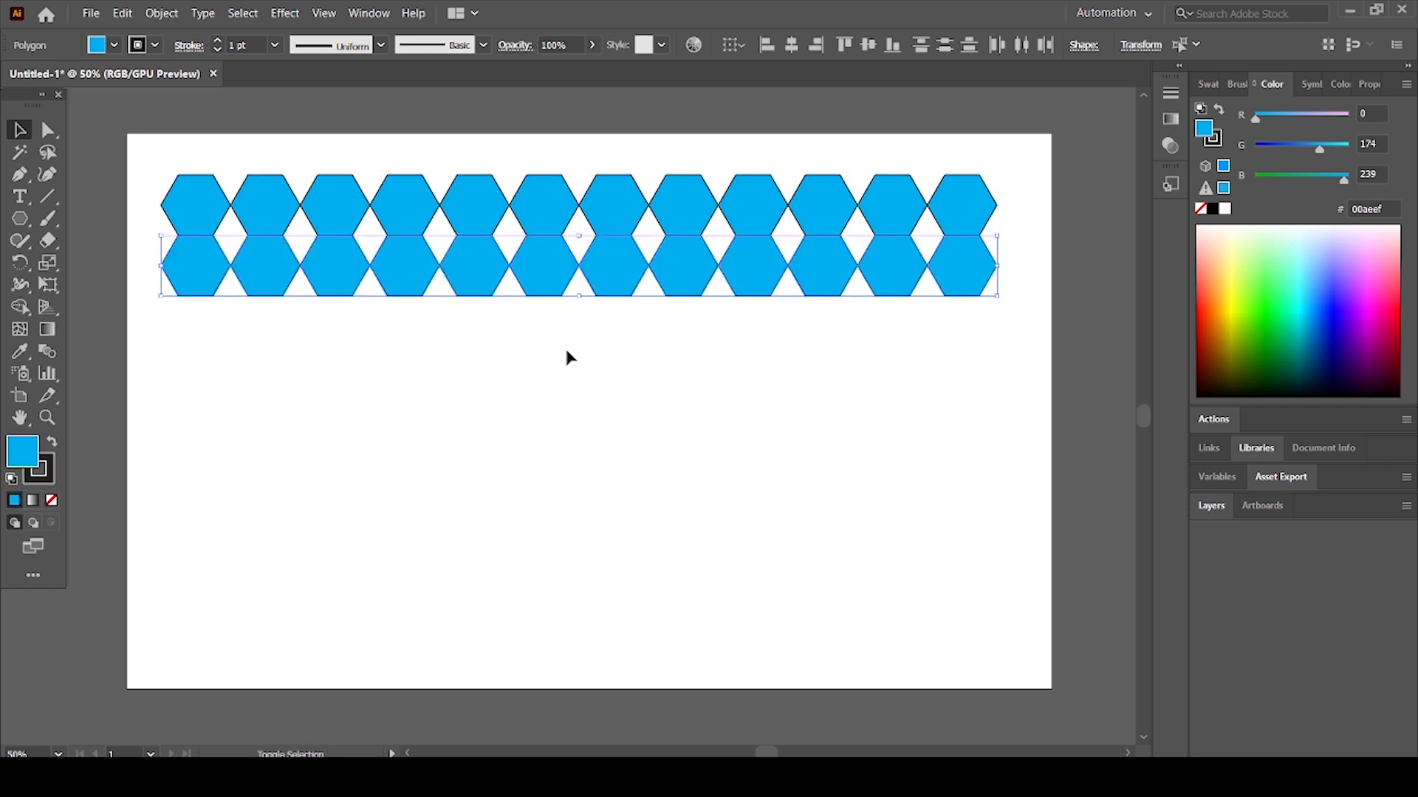
pyautogui.hotkey('ctrl', 'd')
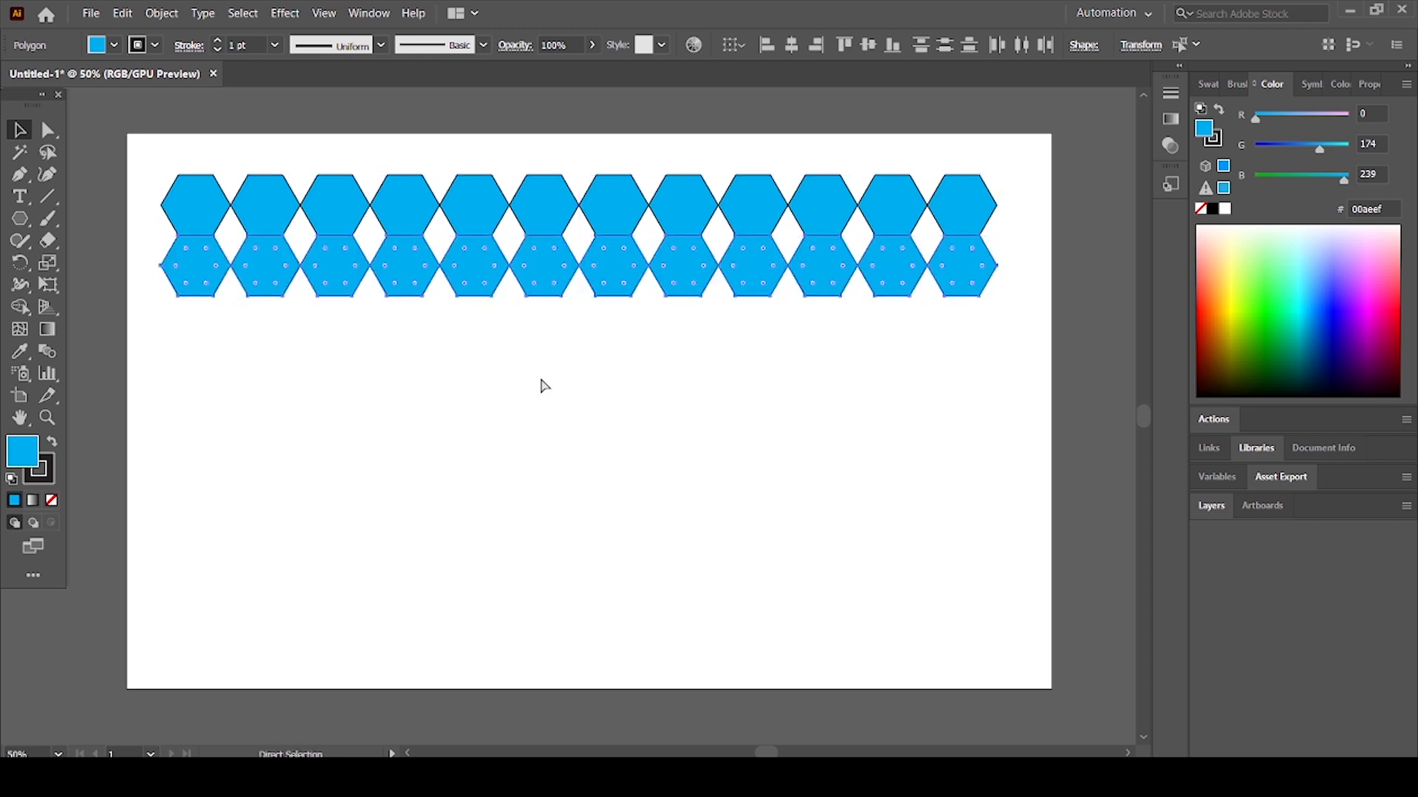
pyautogui.hotkey('ctrl', 'd')
pyautogui.hotkey('ctrl', 'd')
pyautogui.hotkey('ctrl', 'd')
pyautogui.hotkey('ctrl', 'd')
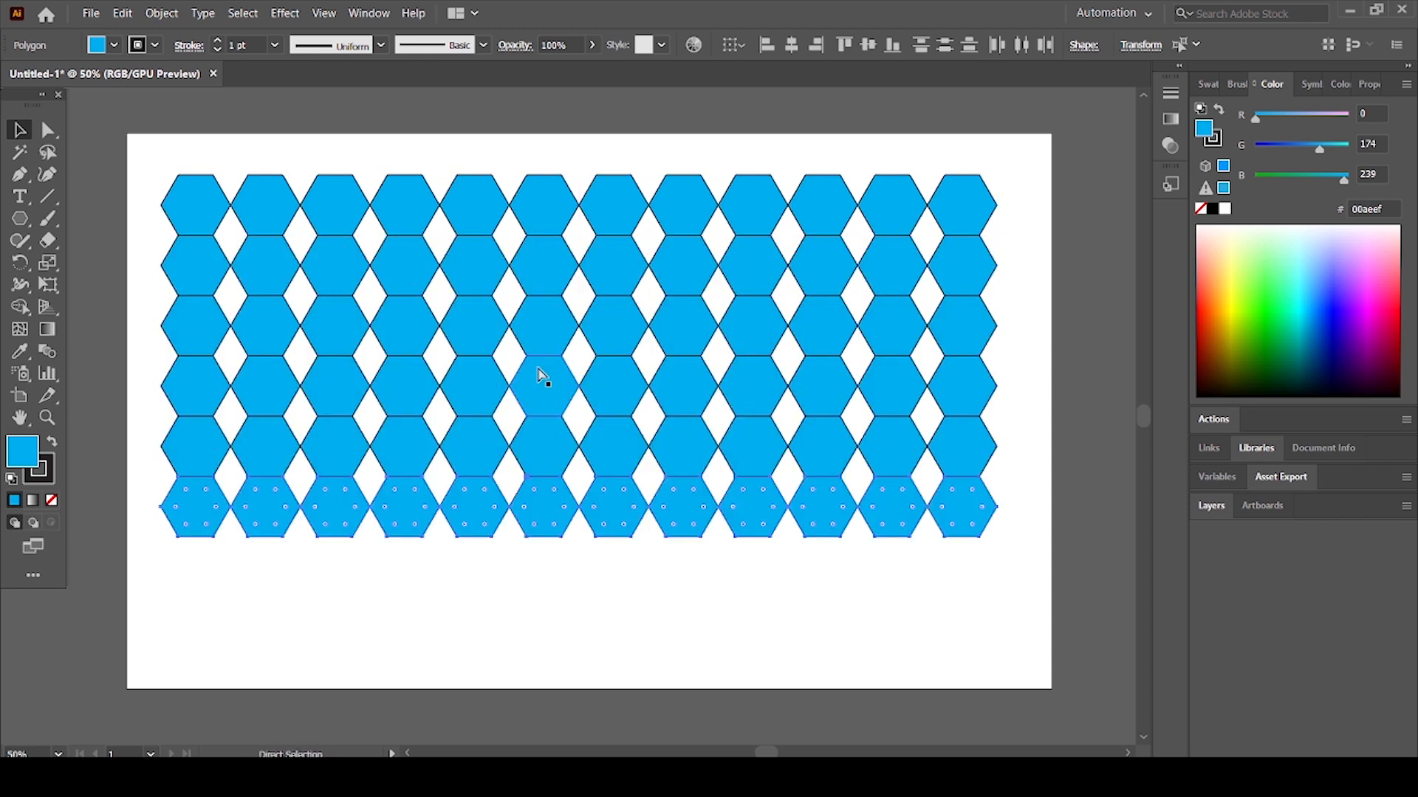
pyautogui.hotkey('ctrl', 'd')
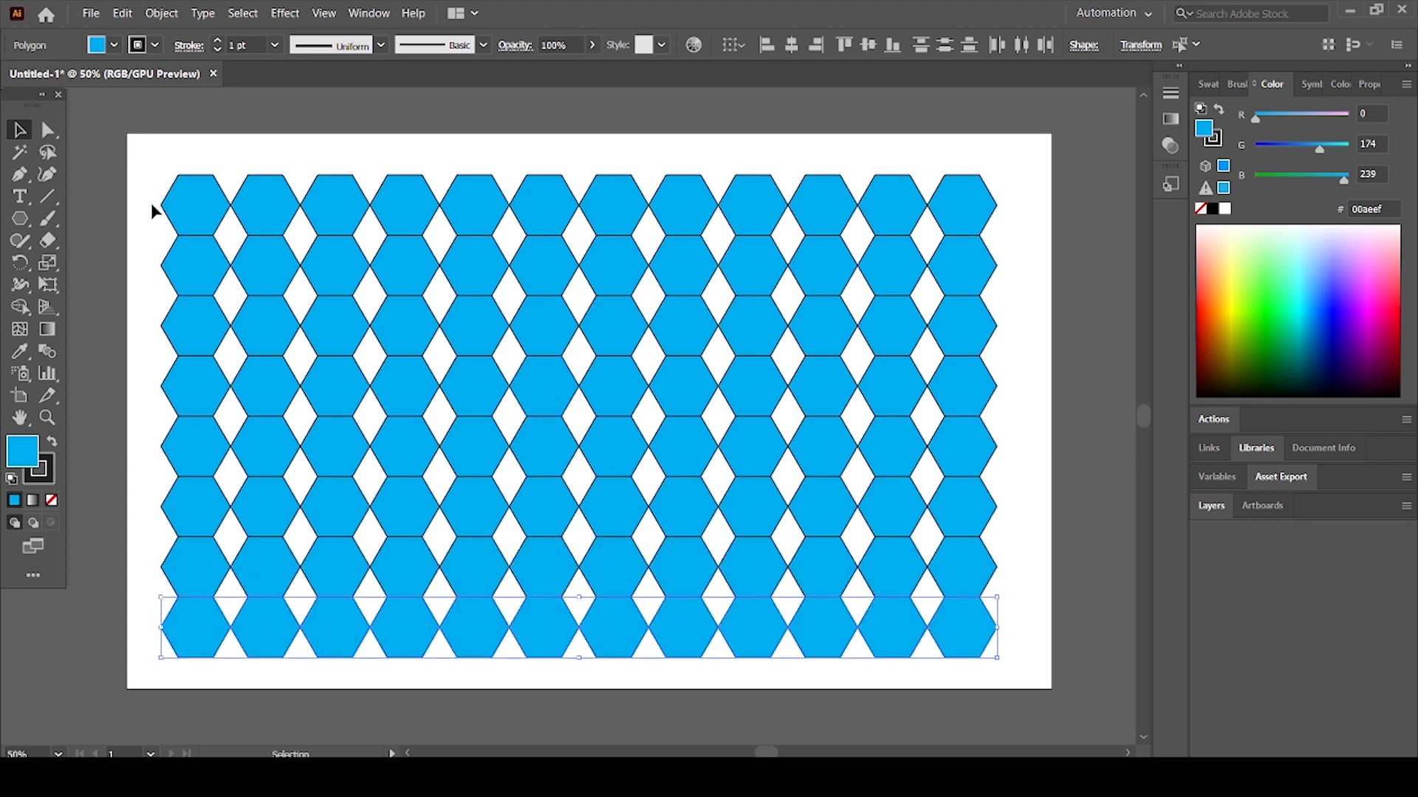
# Step: Scale the whole hexagon grid down slightly and proportionally from its upper-right corner, then deselect it
pyautogui.moveTo(139, 155); pyautogui.dragTo(1004, 659)
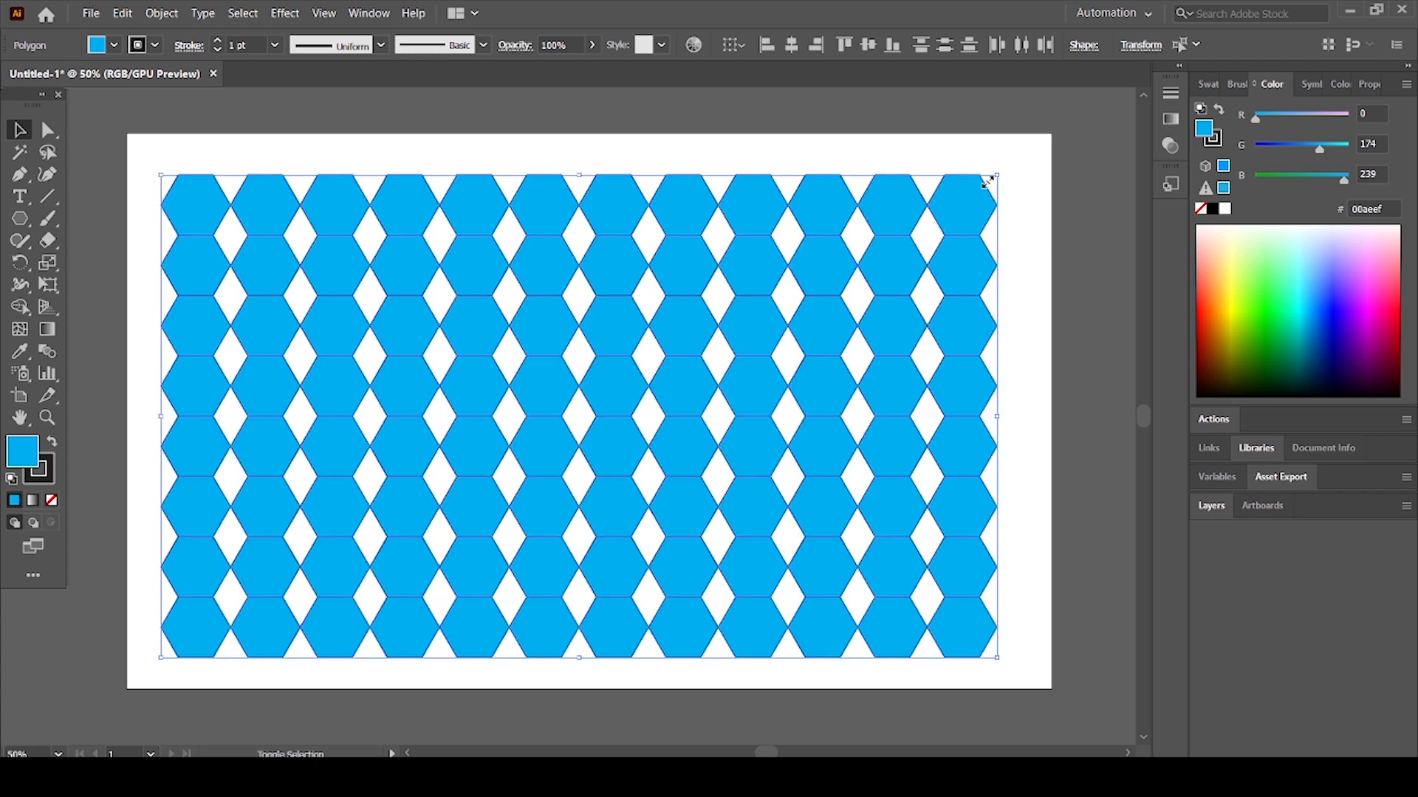
pyautogui.moveTo(996, 175); pyautogui.dragTo(963, 215)
pyautogui.click(975, 429)
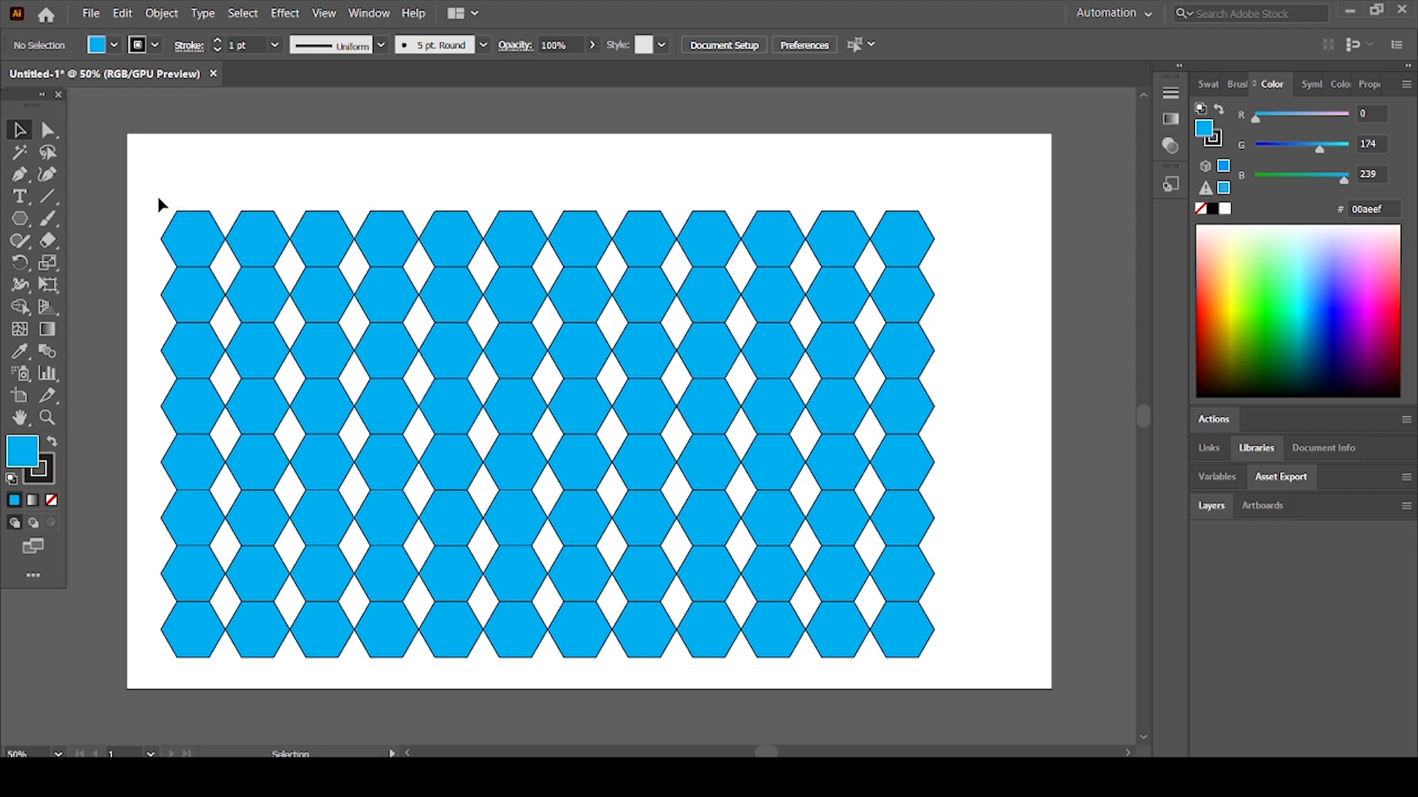
# Step: Select all hexagons in the grid and set their stroke to None
pyautogui.moveTo(151, 397); pyautogui.dragTo(959, 662)
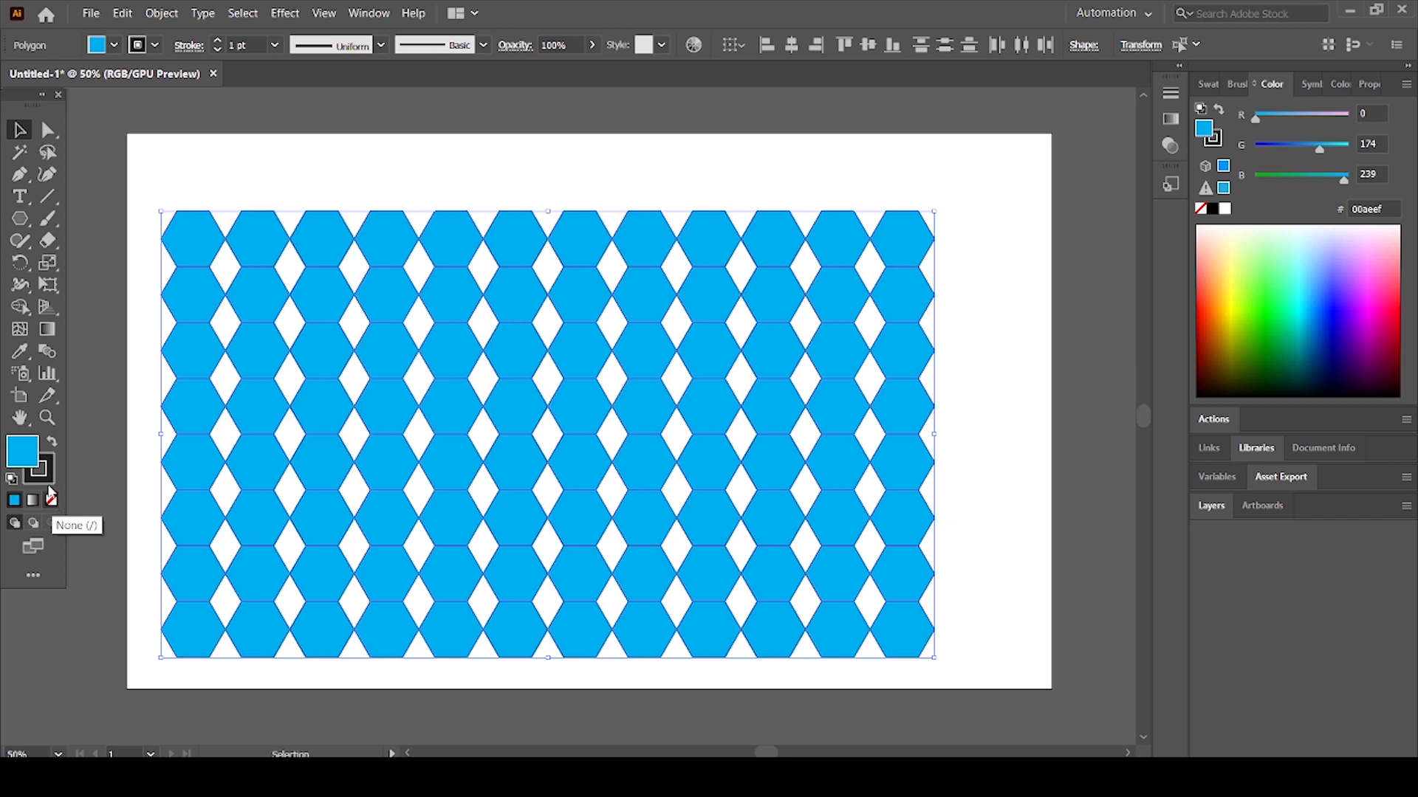
pyautogui.click(51, 483)
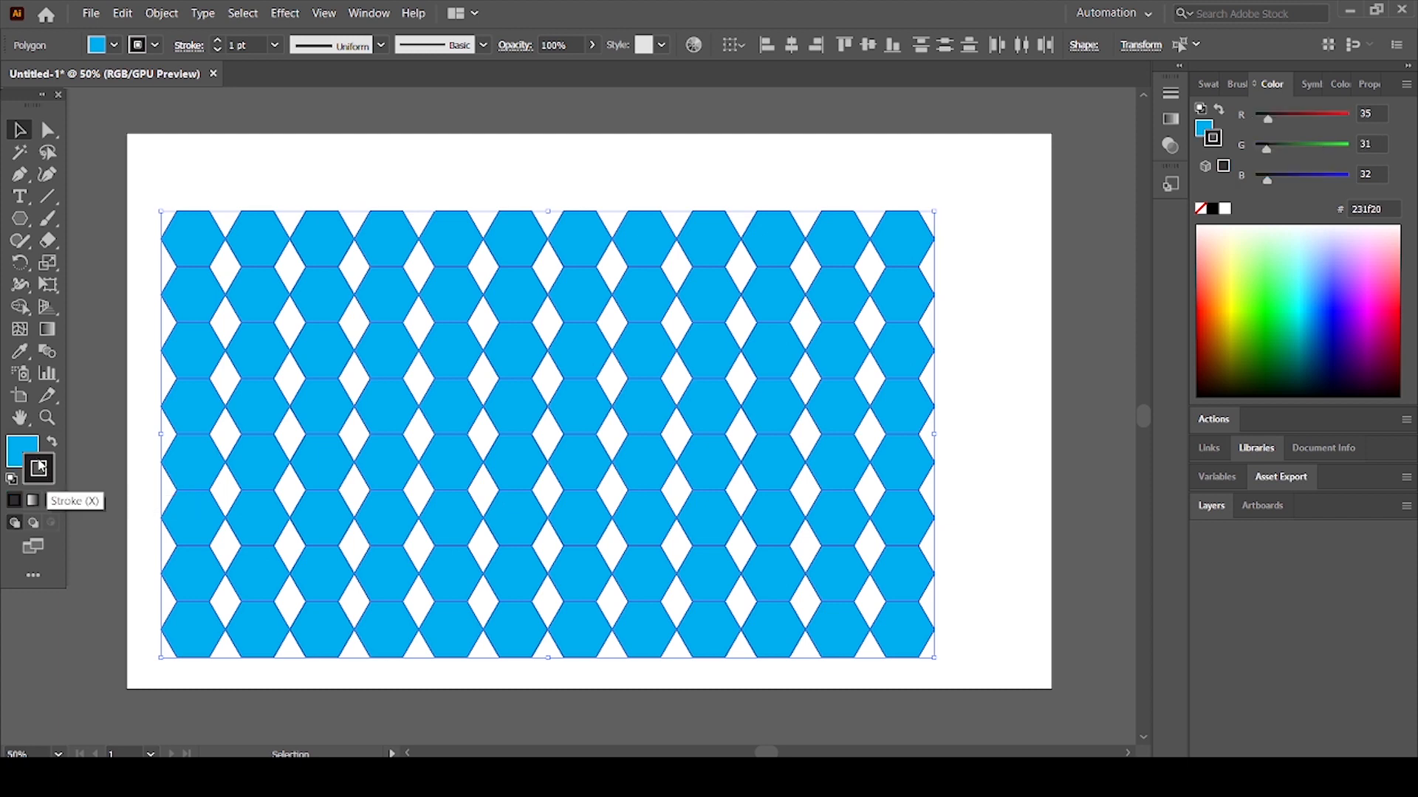
pyautogui.click(55, 503)
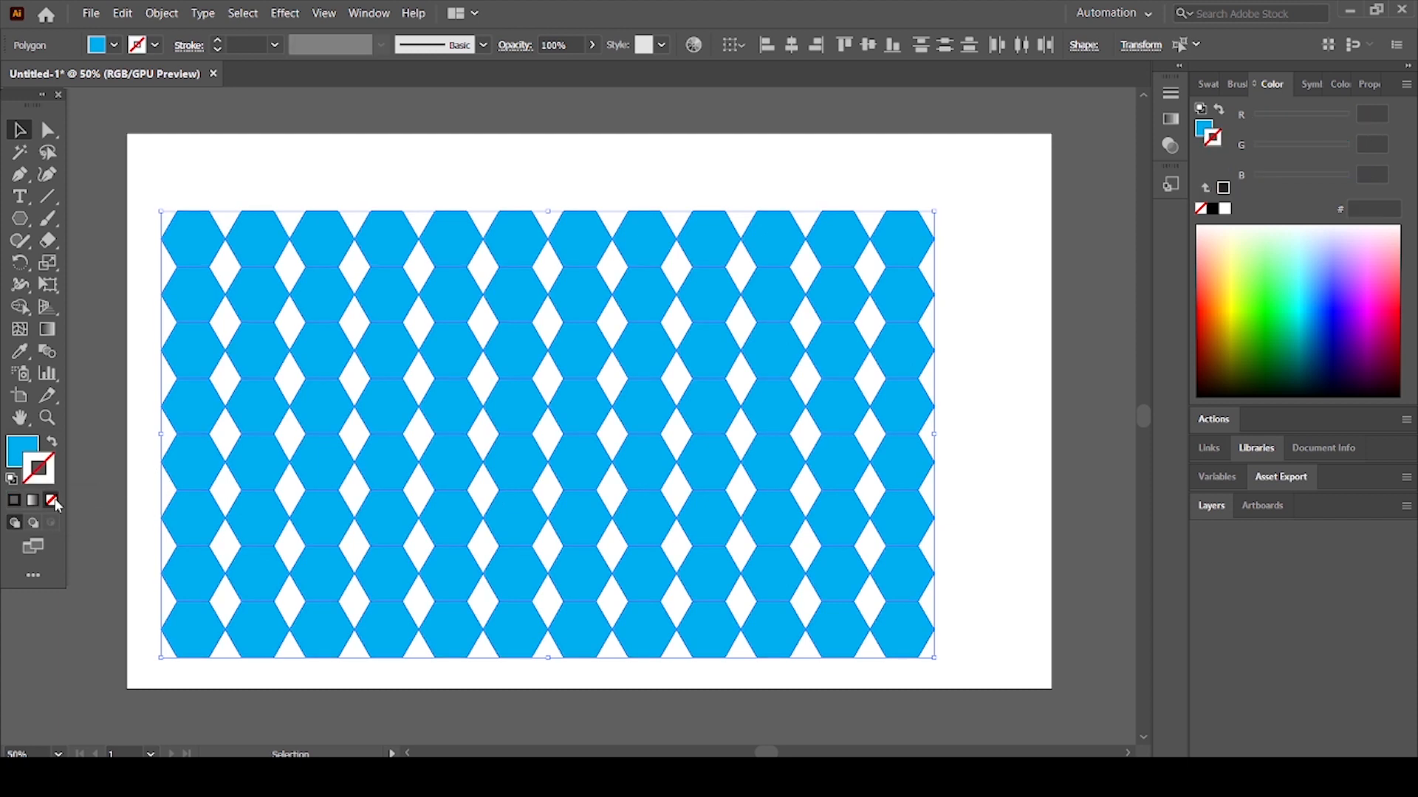
# Step: Try setting the hexagons' fill to None, undo it, and deselect the grid
pyautogui.press('x')
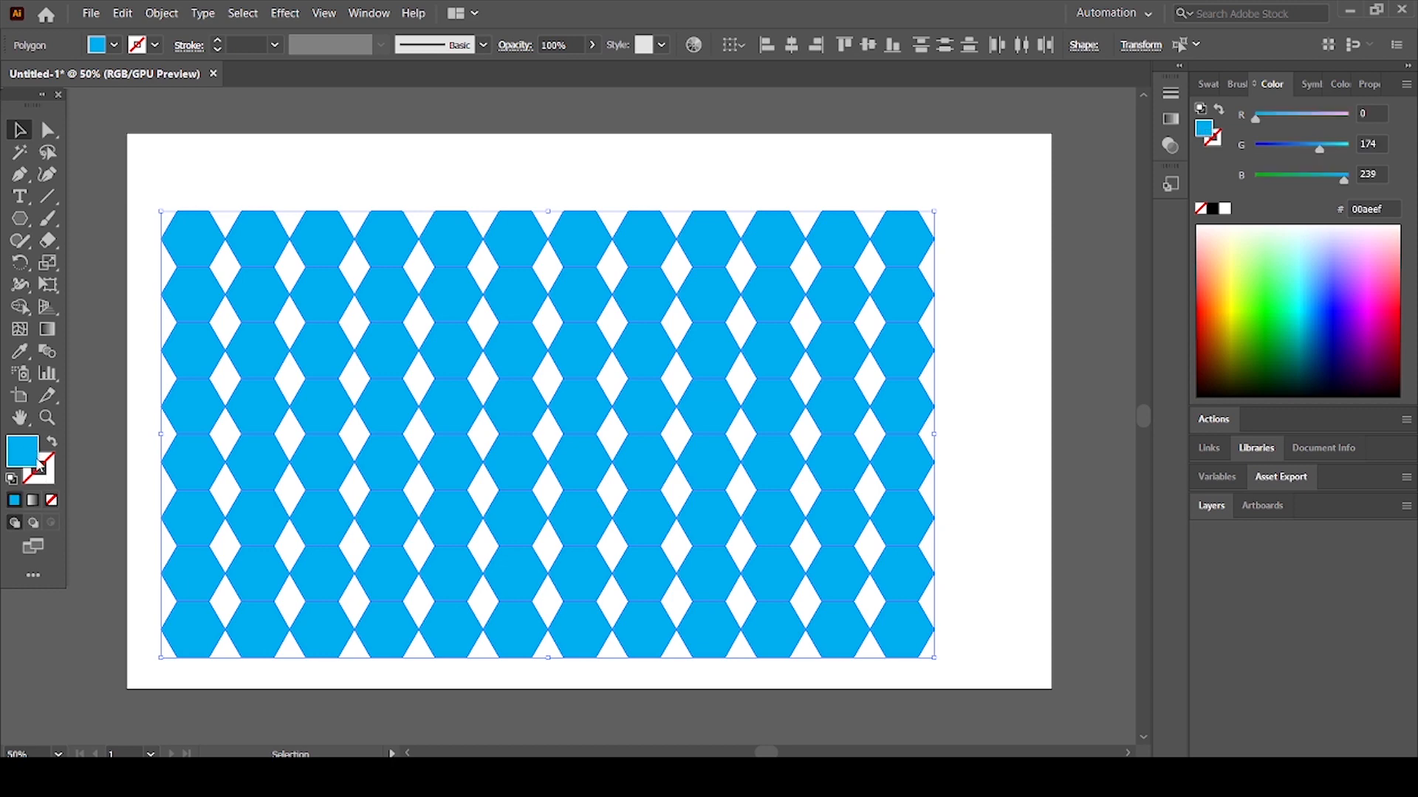
pyautogui.click(53, 504)
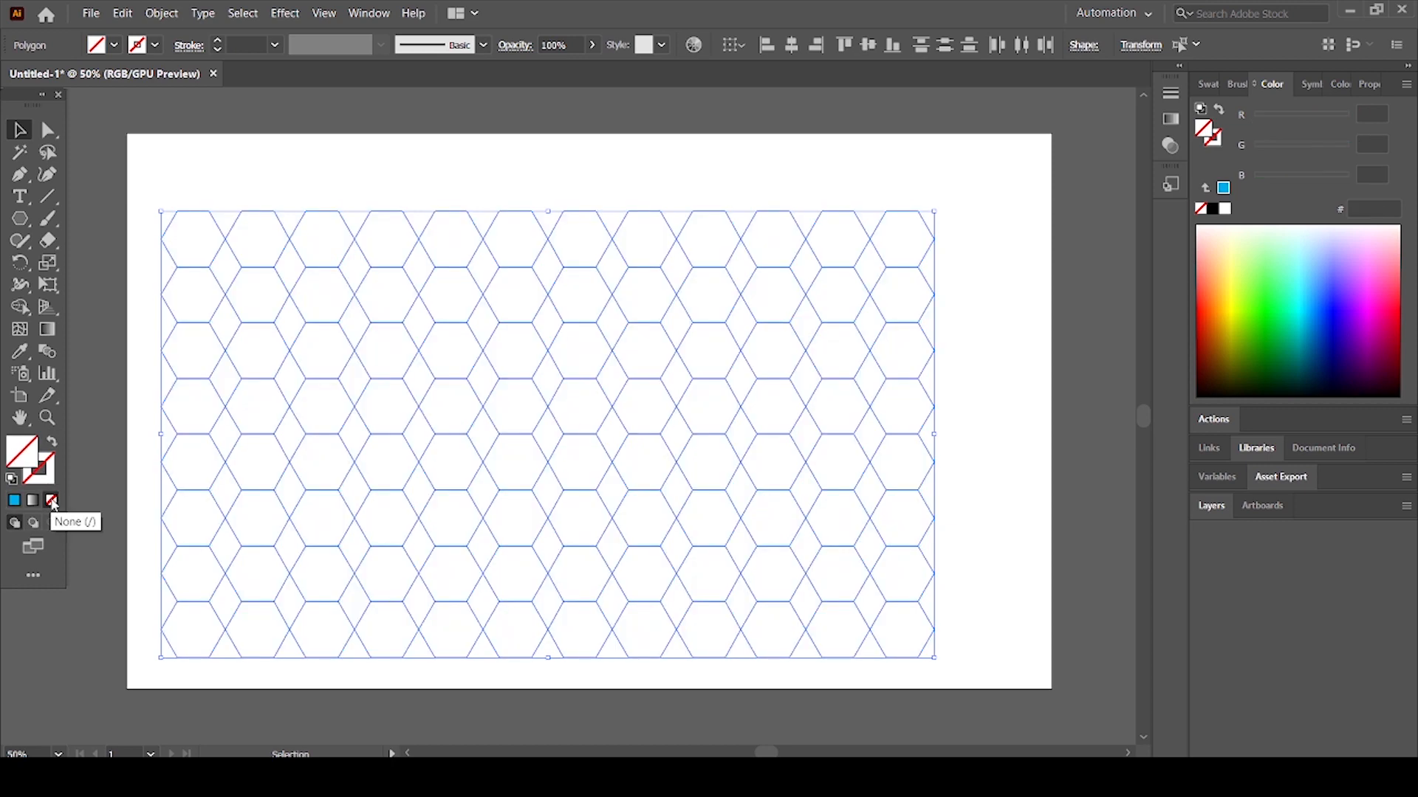
pyautogui.hotkey('ctrl', 'z')
pyautogui.click(49, 480)
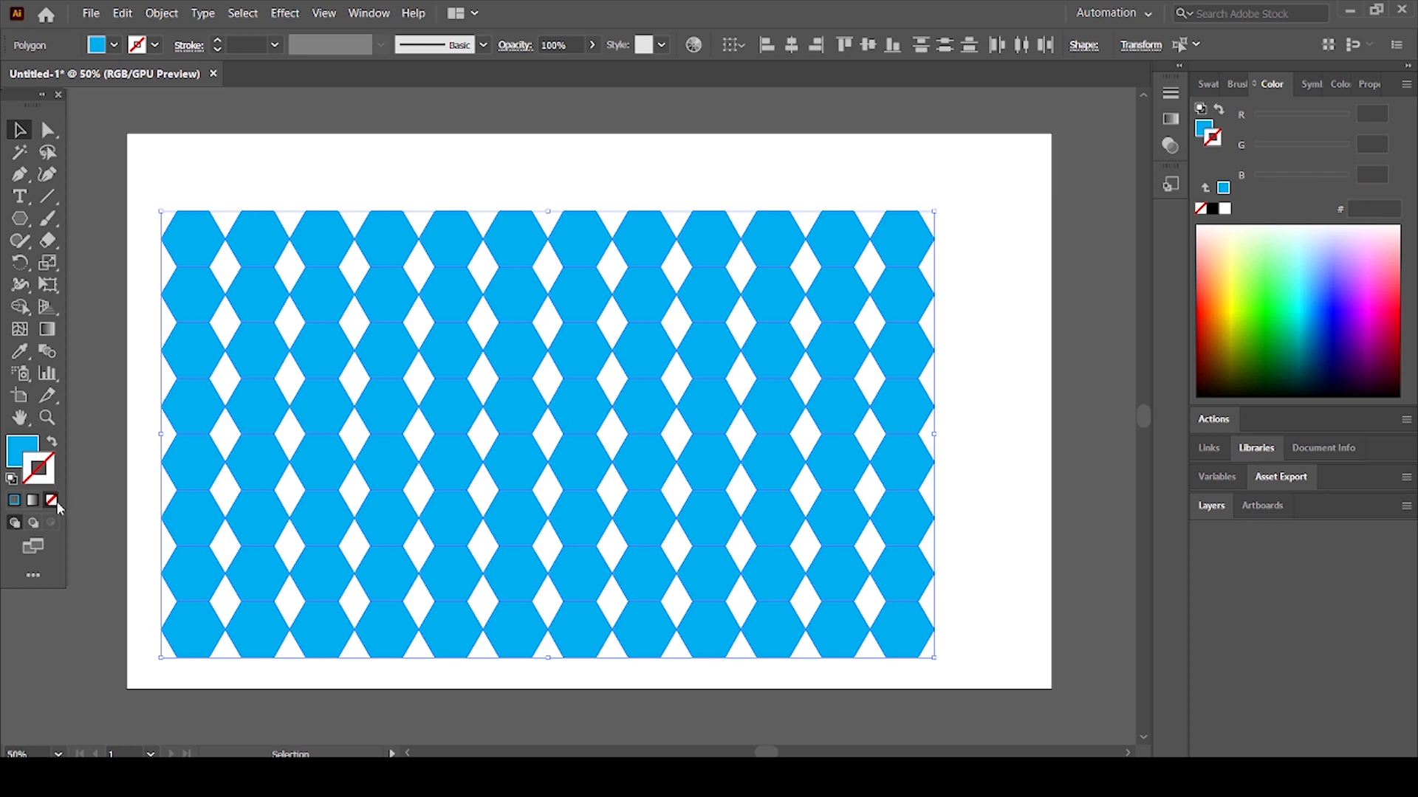
pyautogui.click(1012, 551)
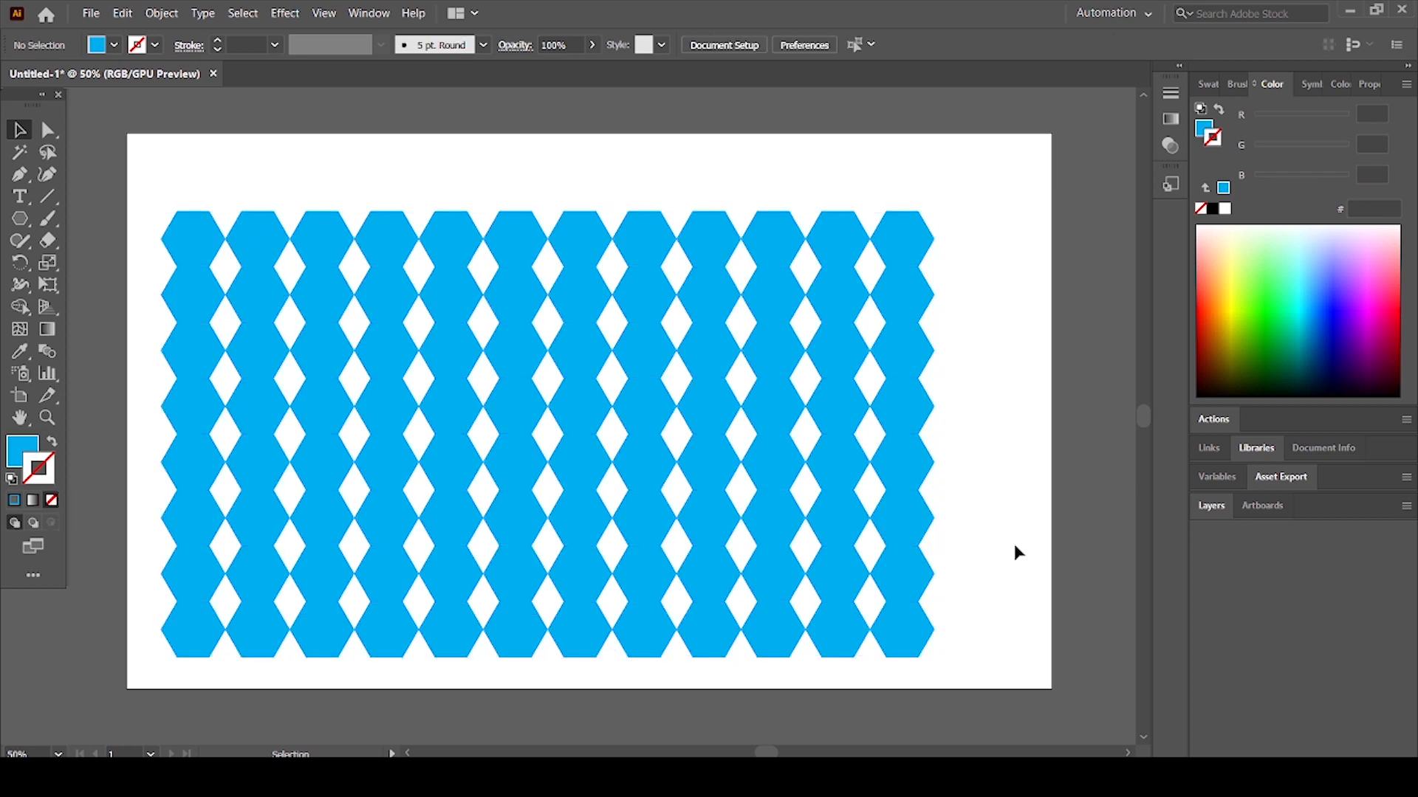
# Step: Select the bottom row of hexagons and fill it with the magenta swatch
pyautogui.moveTo(821, 634); pyautogui.dragTo(162, 625)
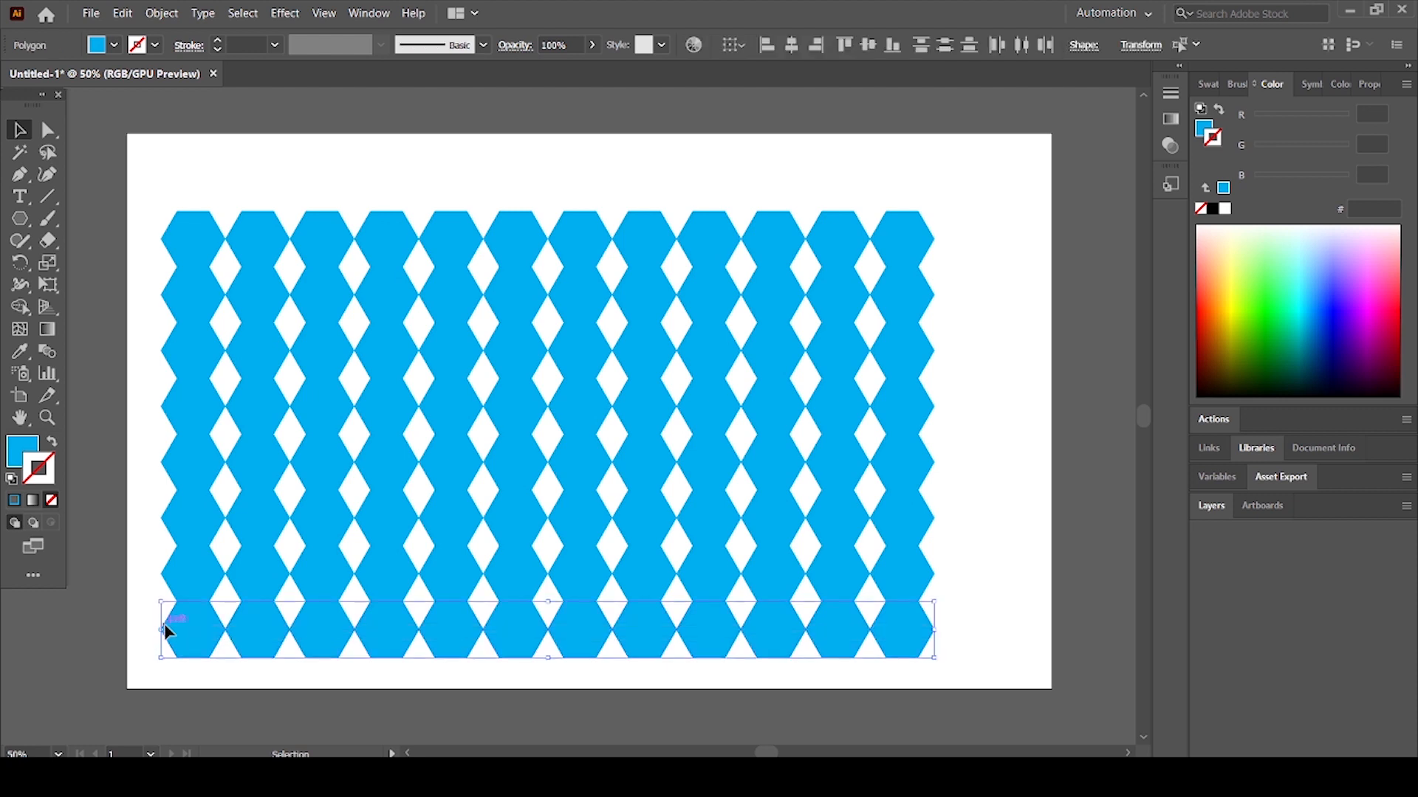
pyautogui.click(107, 46)
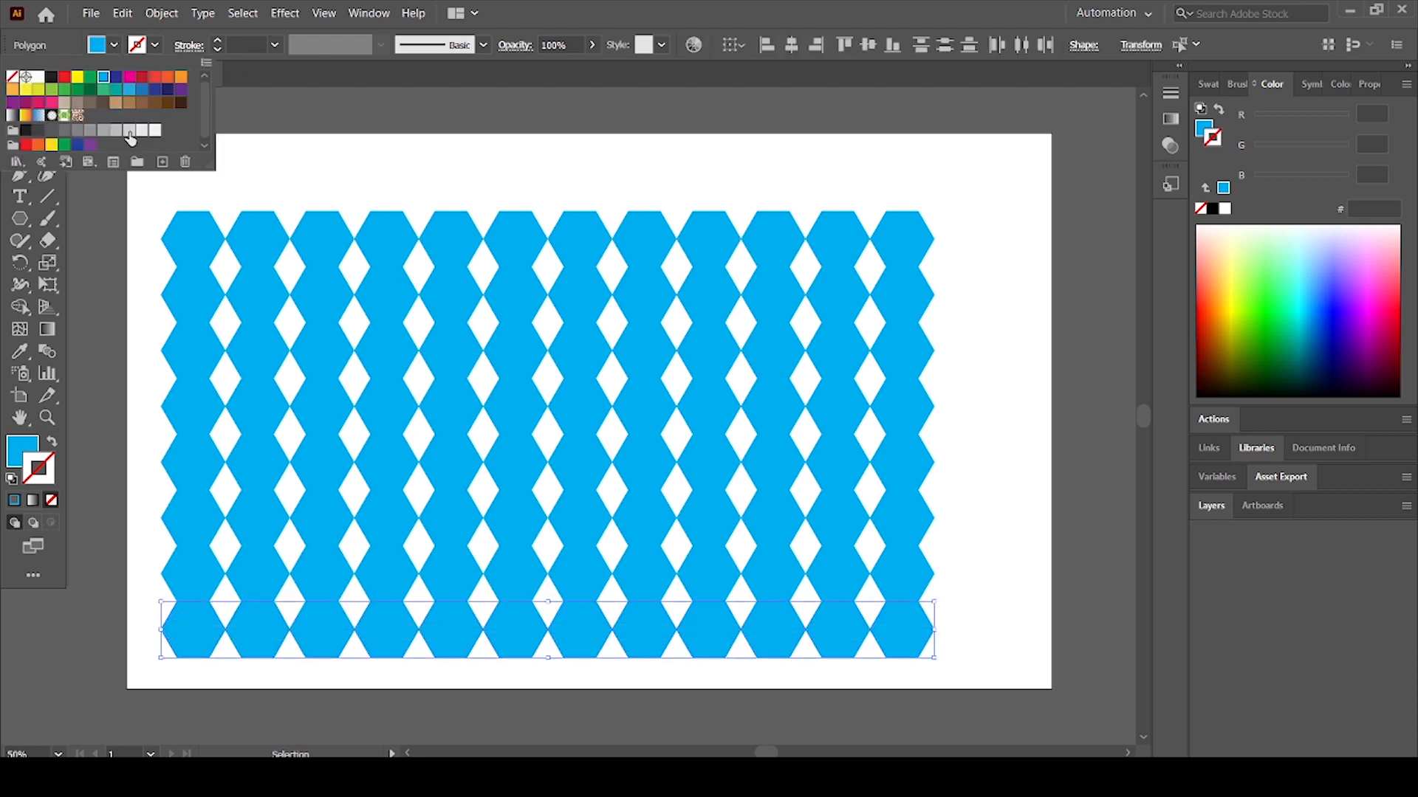
pyautogui.click(129, 76)
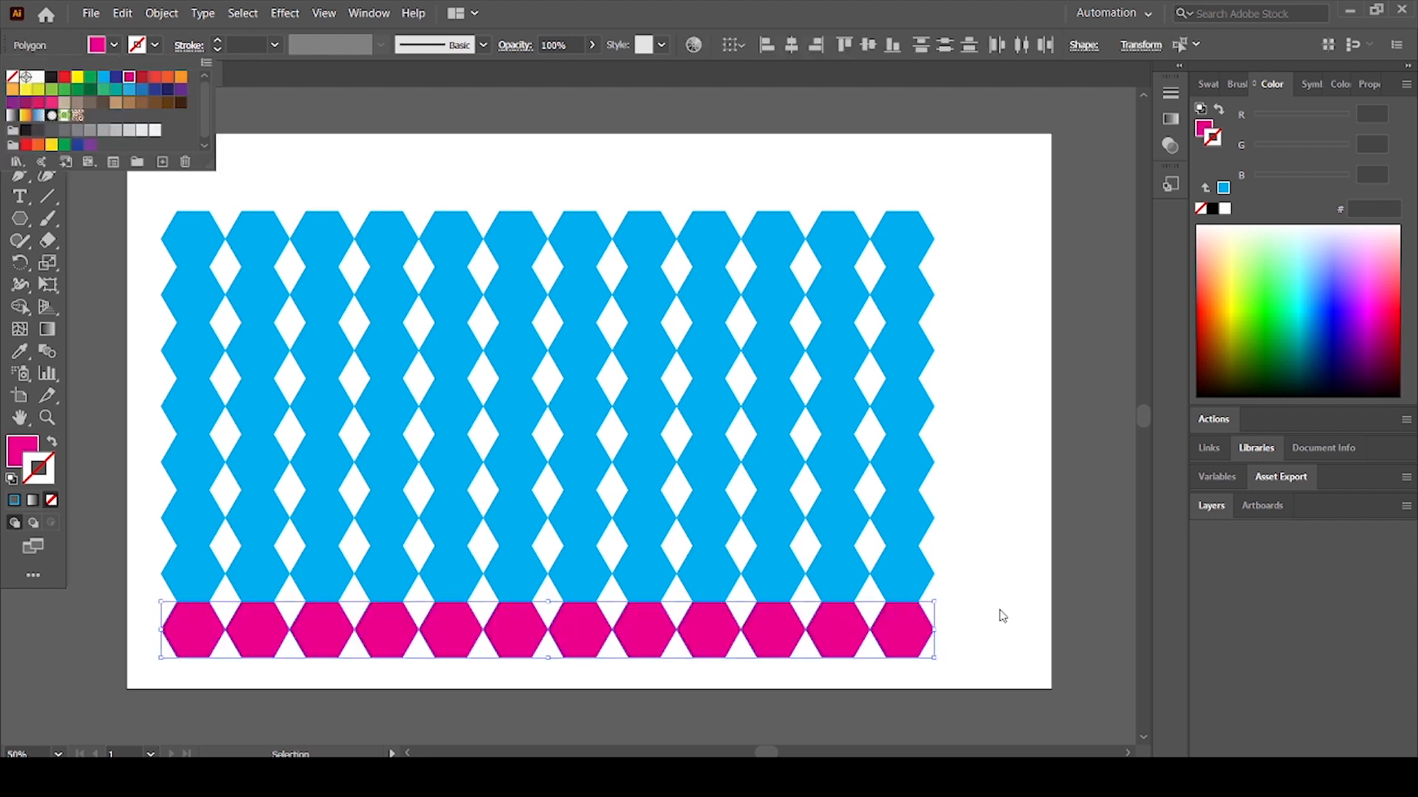
# Step: Fill the sixth, fourth and second hexagon rows with the same magenta so the rows alternate, and deselect
pyautogui.click(609, 523)
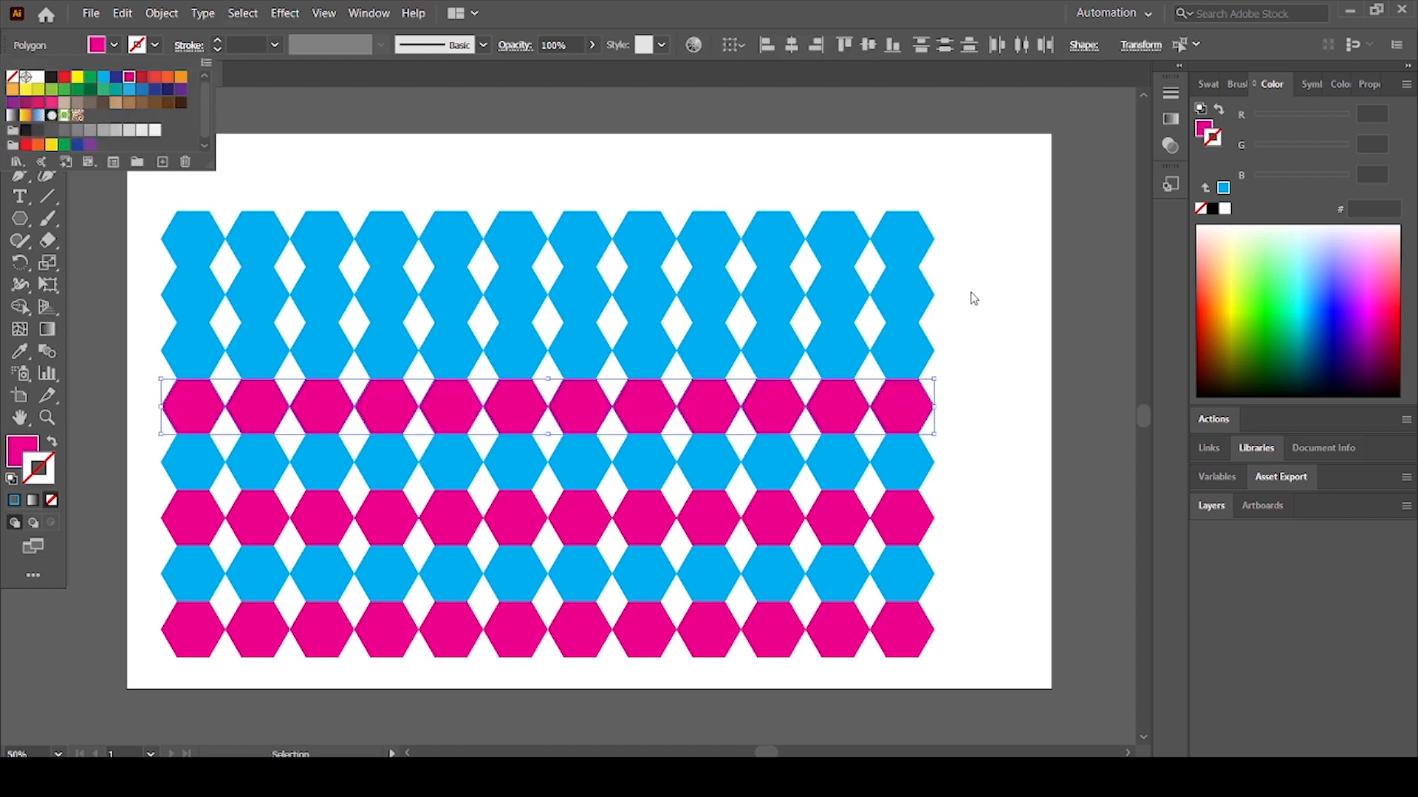
pyautogui.press('Escape')
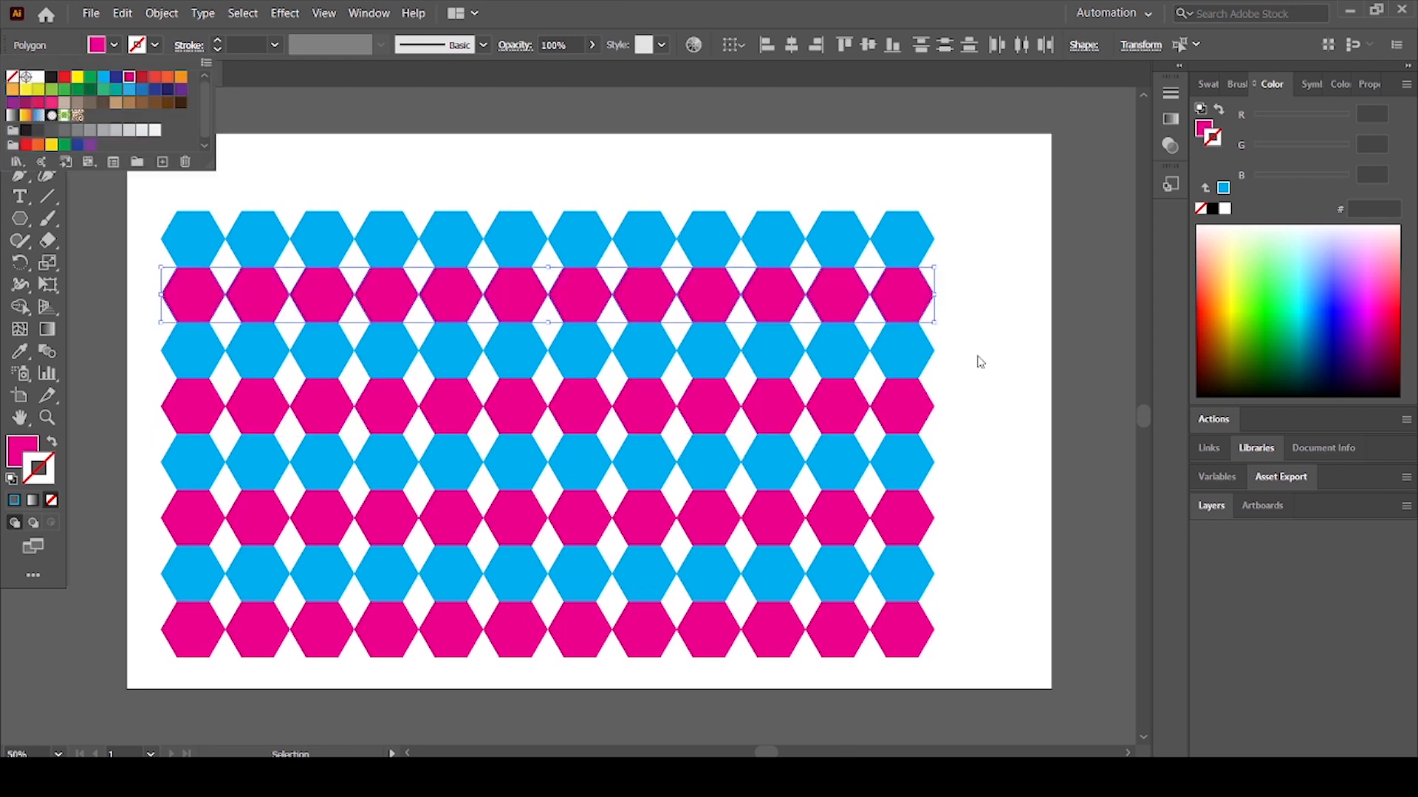
pyautogui.press('Escape')
pyautogui.click(985, 396)
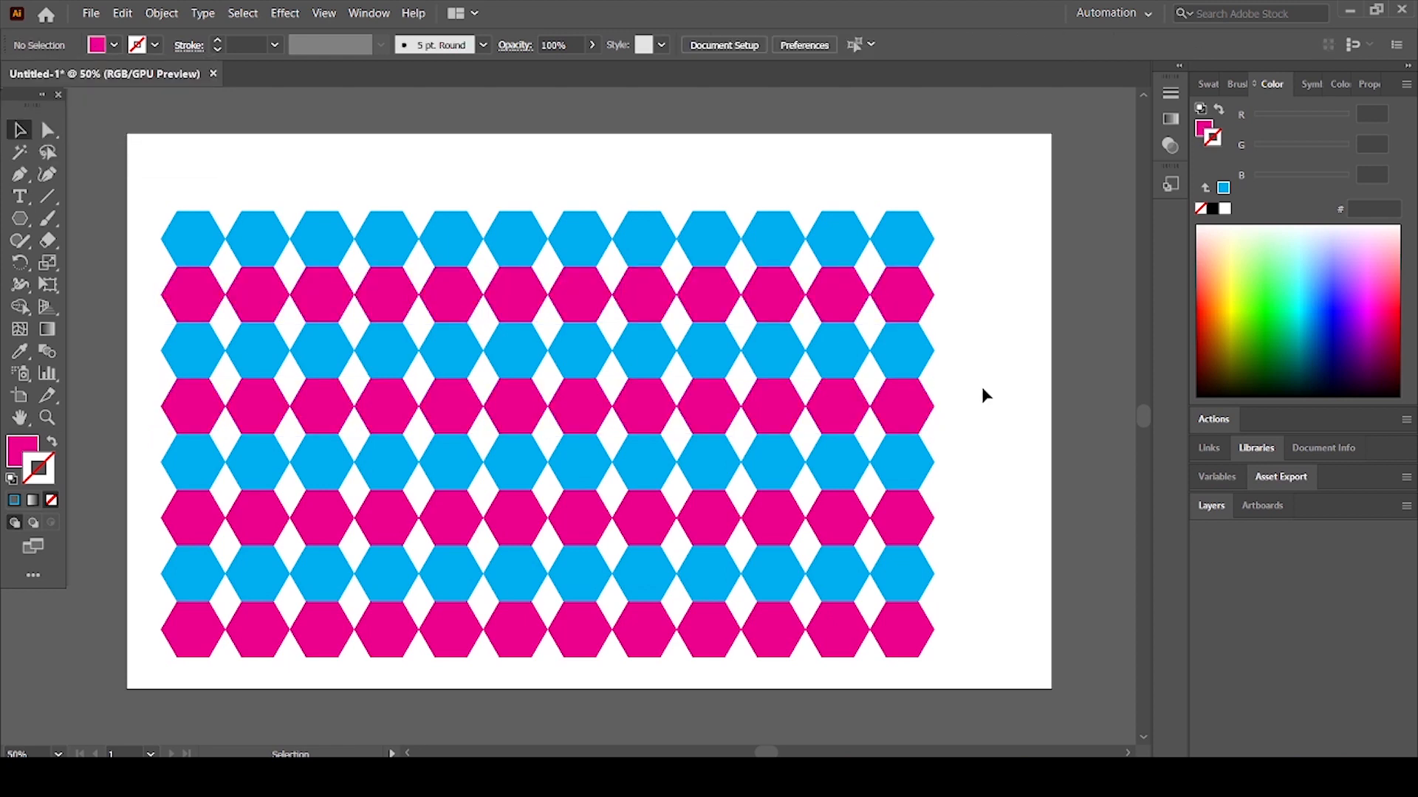